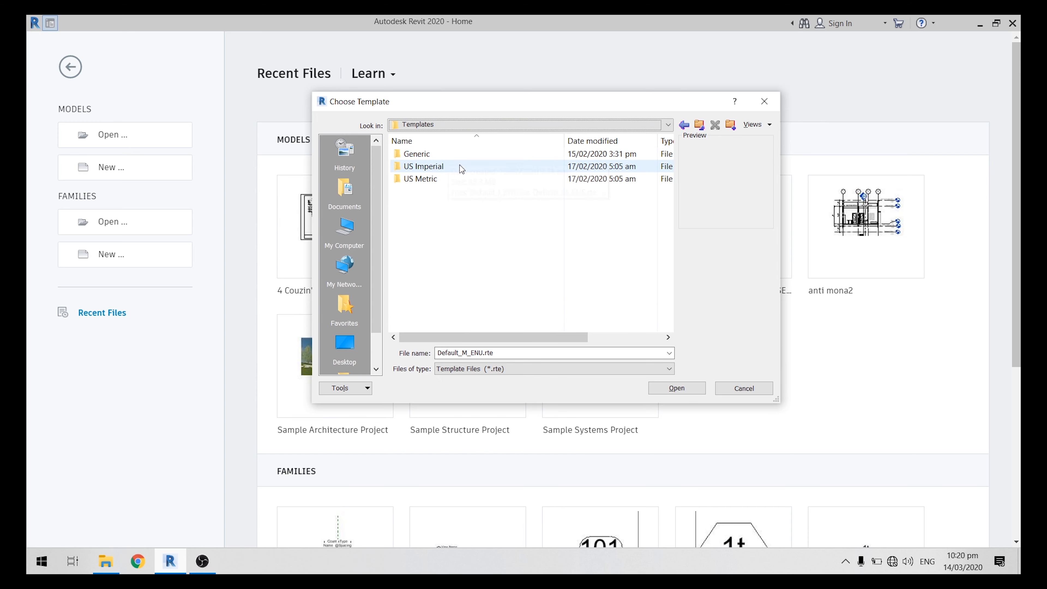
Create a new project from the DefaultMetric.rte template in the US Metric templates folder
left_click(456, 179)
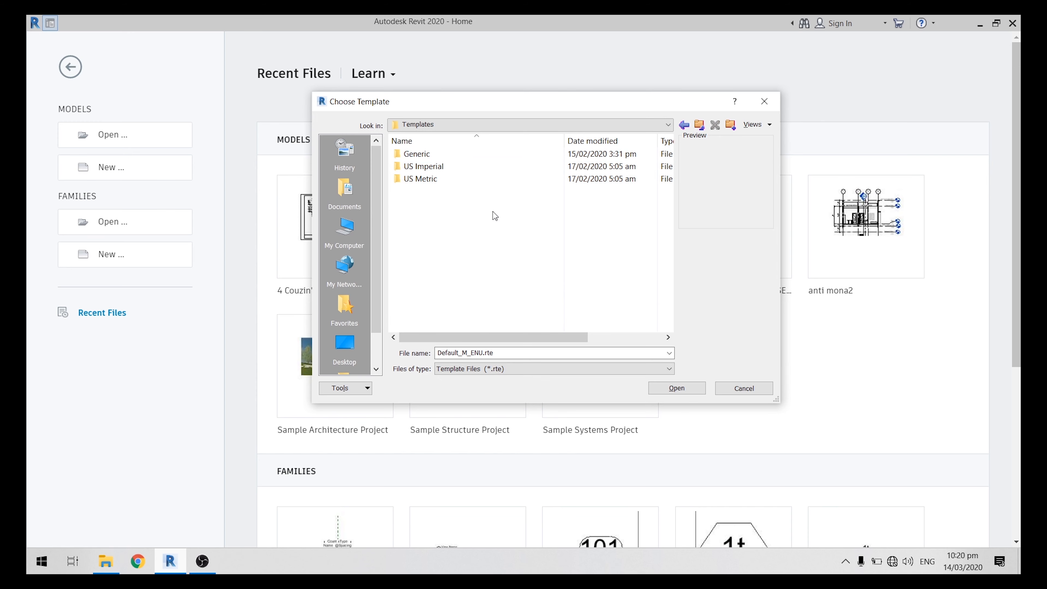
double_click(473, 181)
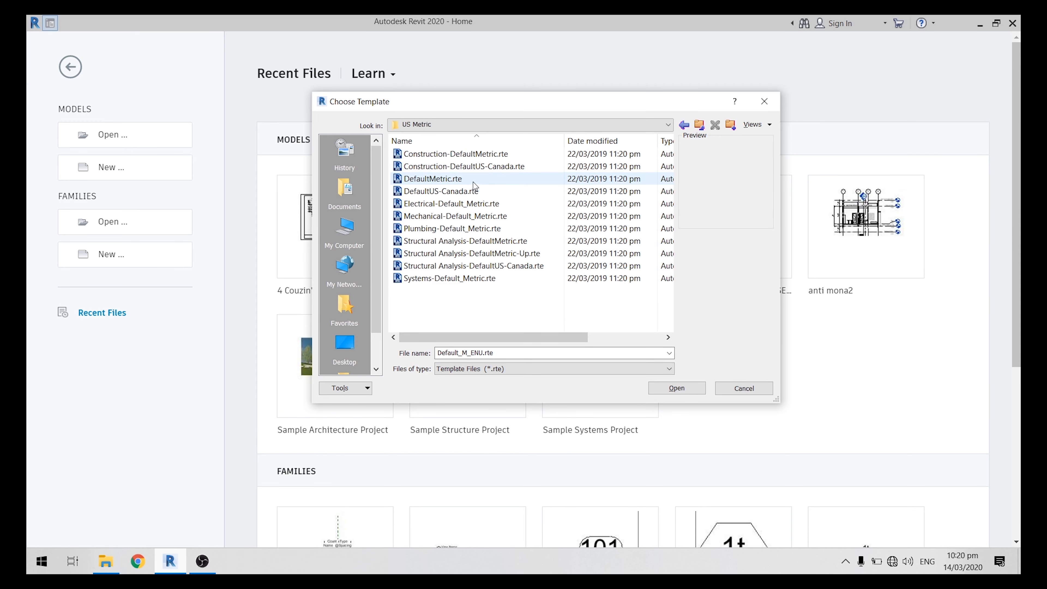
left_click(474, 181)
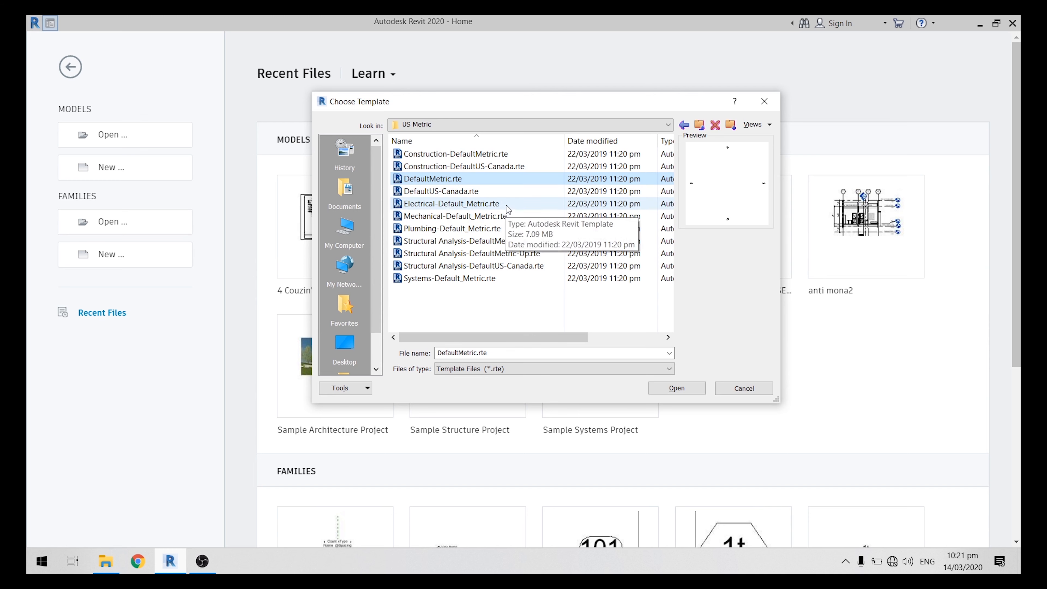
left_click(505, 208)
left_click(517, 218)
left_click(515, 230)
left_click(513, 241)
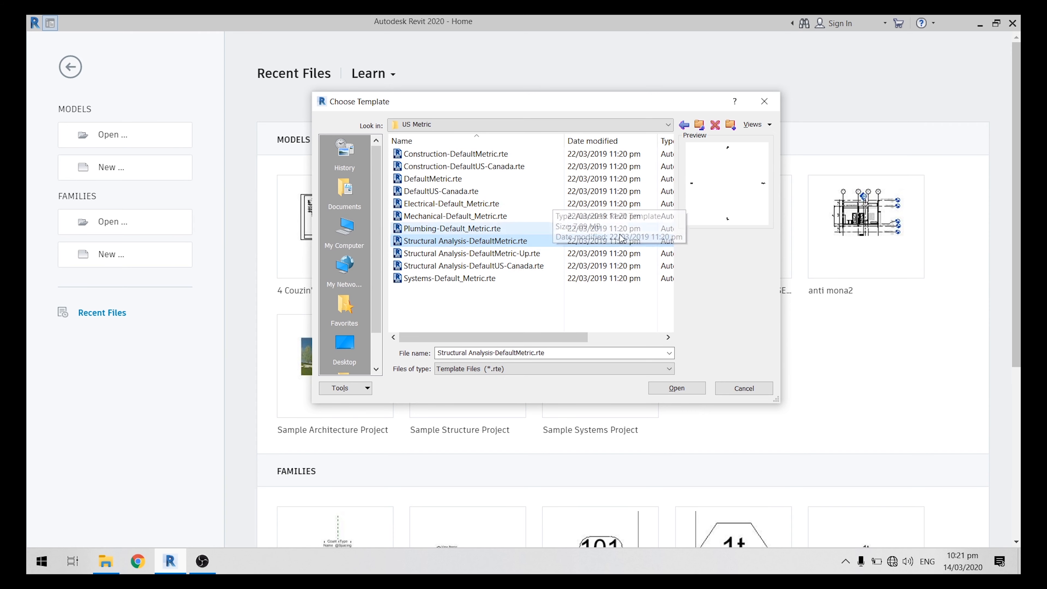
left_click(492, 185)
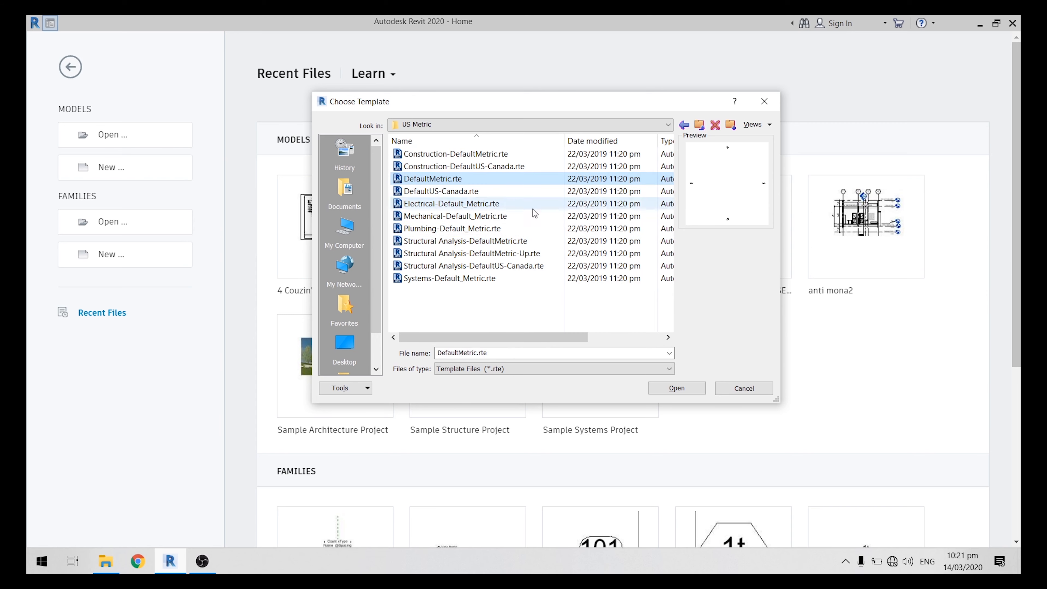
left_click(674, 390)
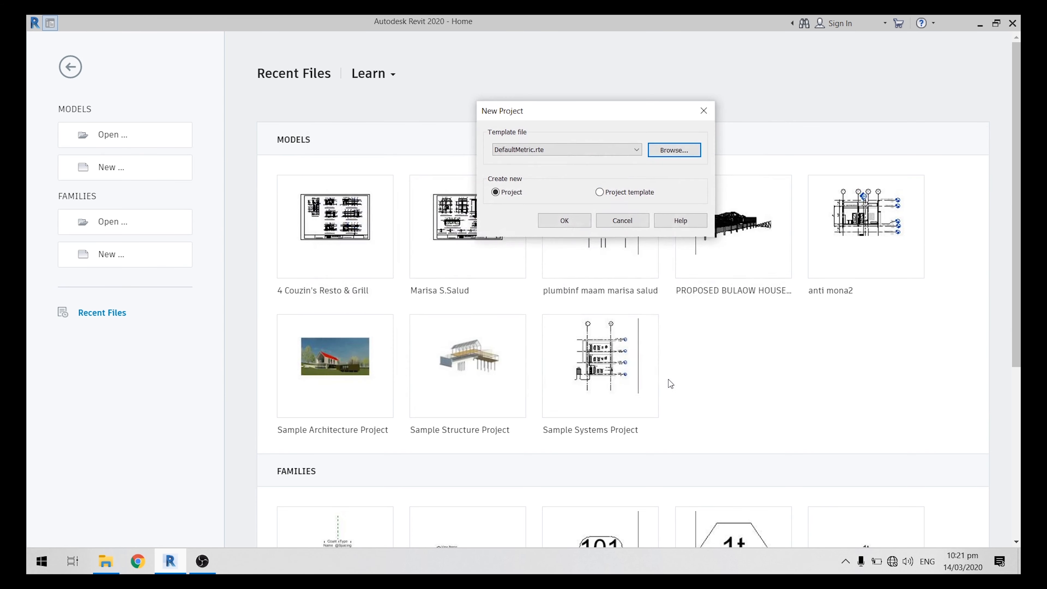
left_click(568, 223)
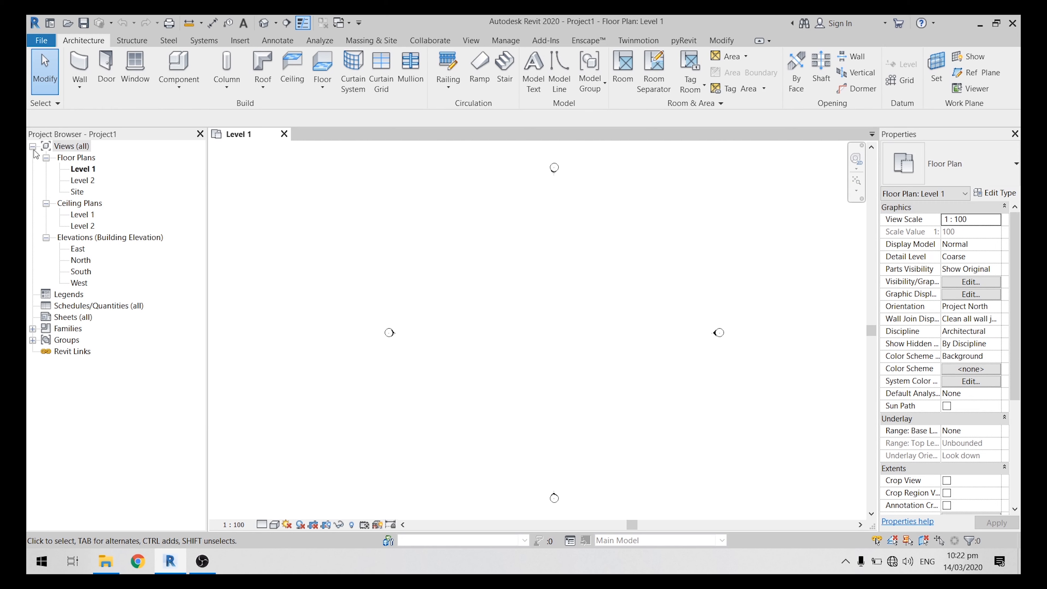
Open the Level 2 floor plan for a look and return to the Level 1 floor plan
left_click(85, 170)
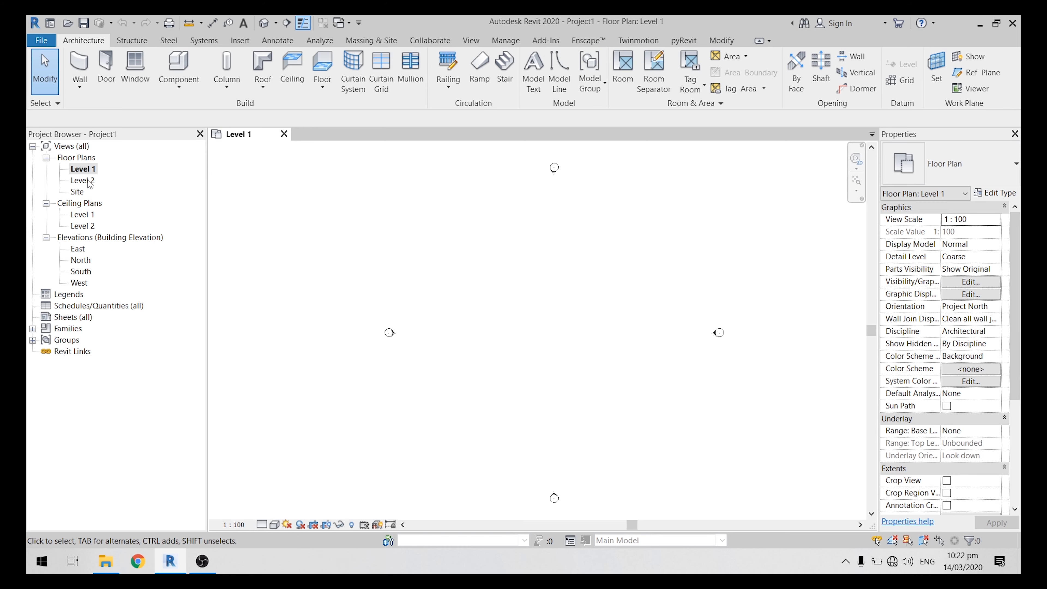
double_click(91, 181)
double_click(87, 169)
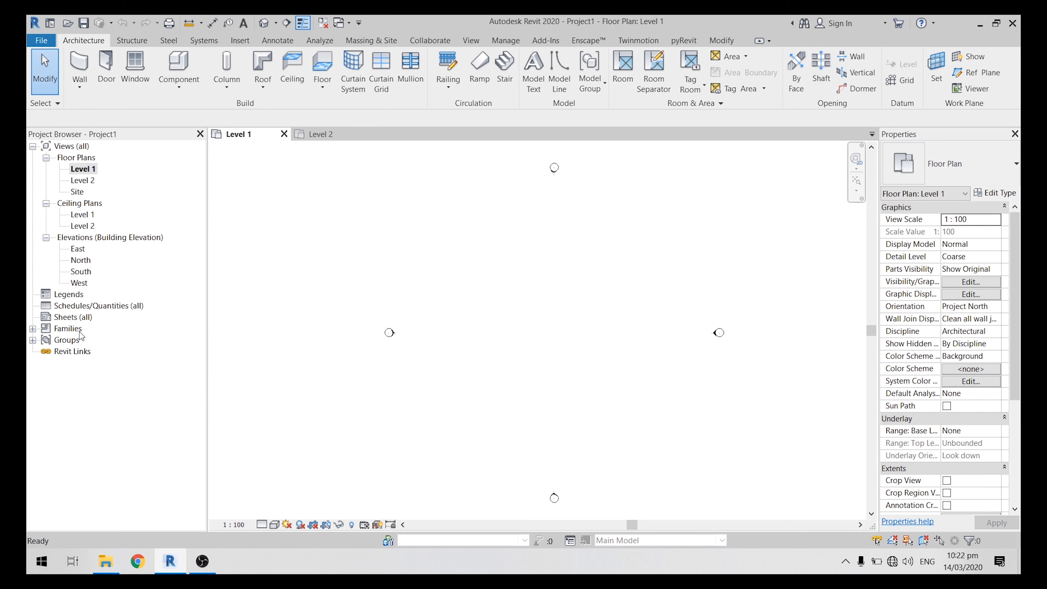
left_click(159, 279)
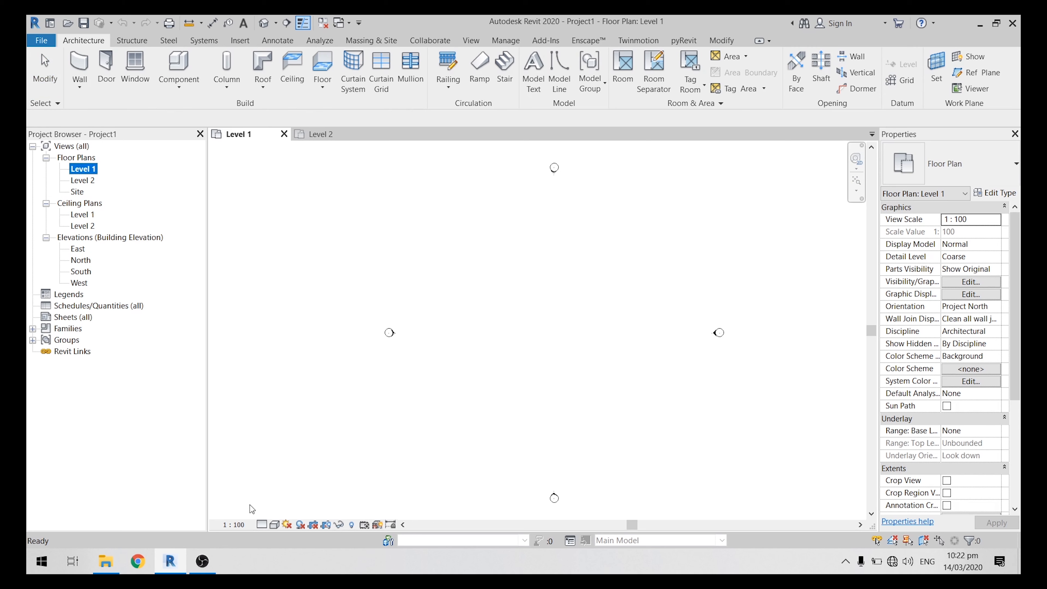
Set the Level 1 view's detail level to Medium and review the available visual styles
left_click(261, 525)
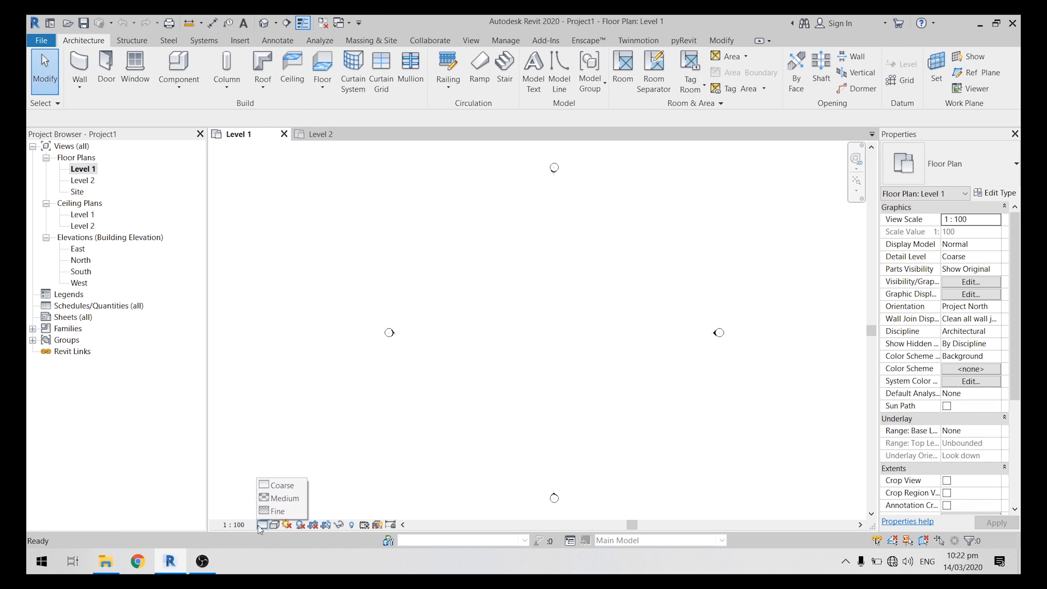
left_click(277, 502)
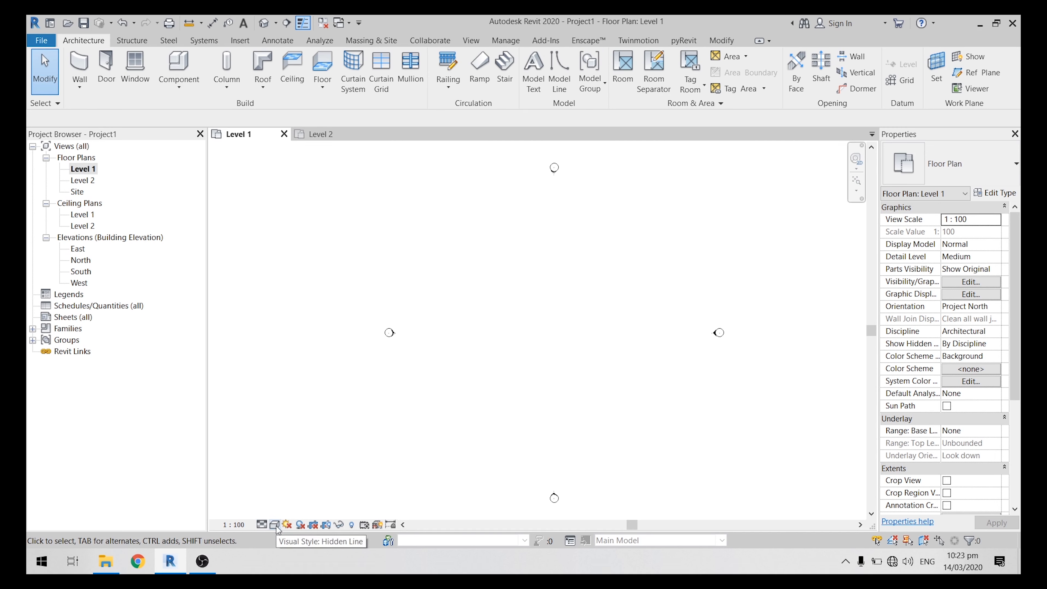
left_click(275, 525)
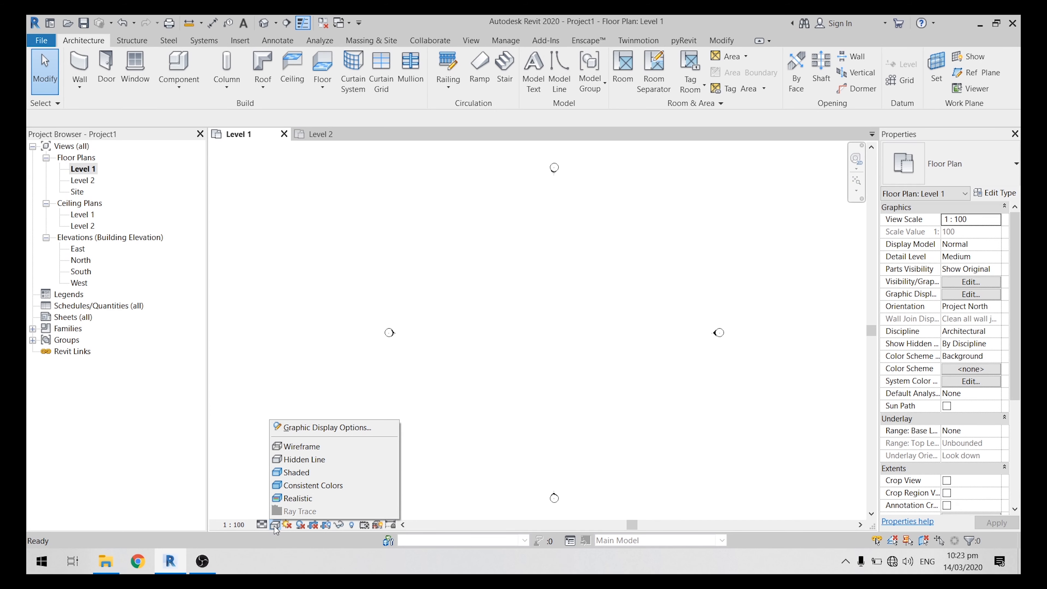
left_click(531, 396)
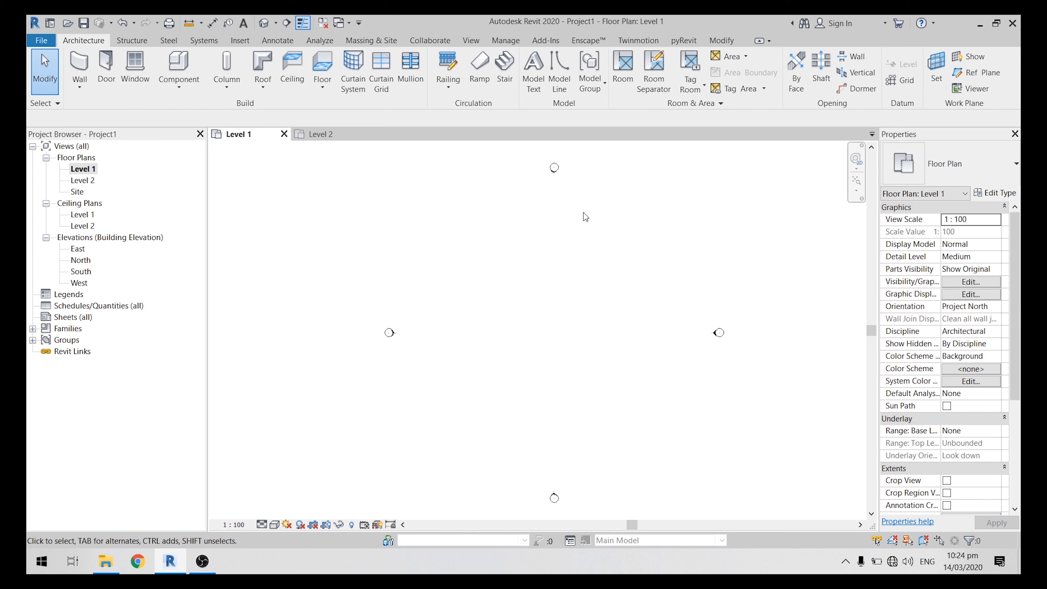
Set the project's length units to meters with rounding to 2 decimal places
key("u")
key("n")
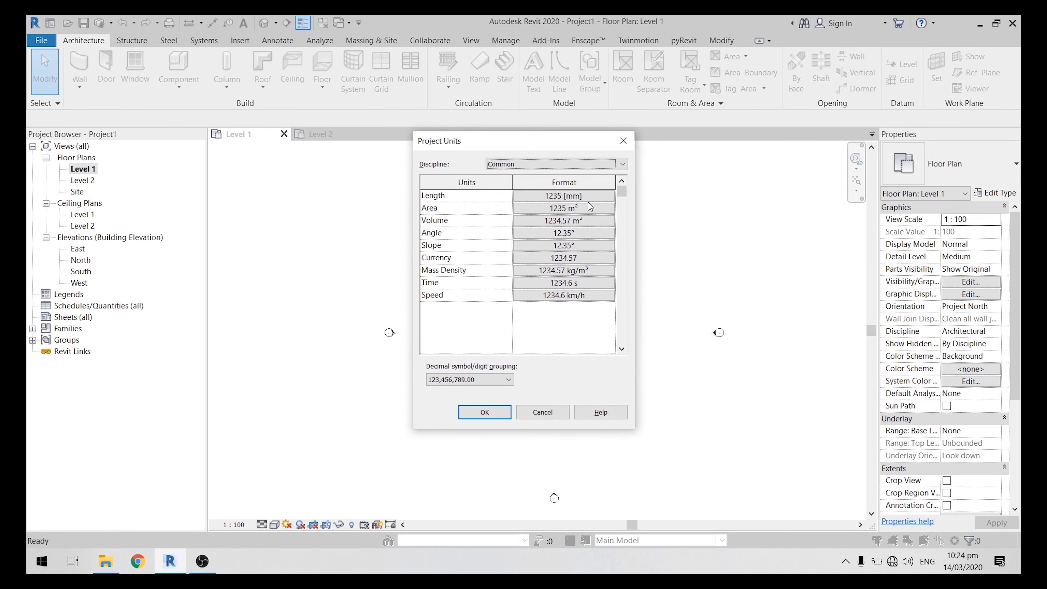
left_click(609, 196)
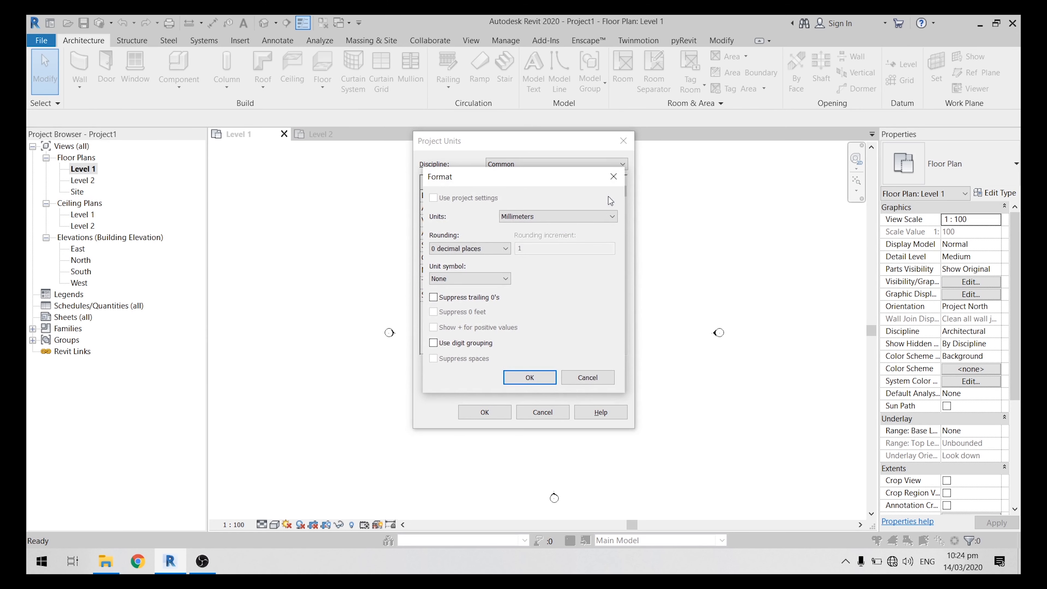
left_click(604, 218)
left_click(545, 264)
left_click(493, 249)
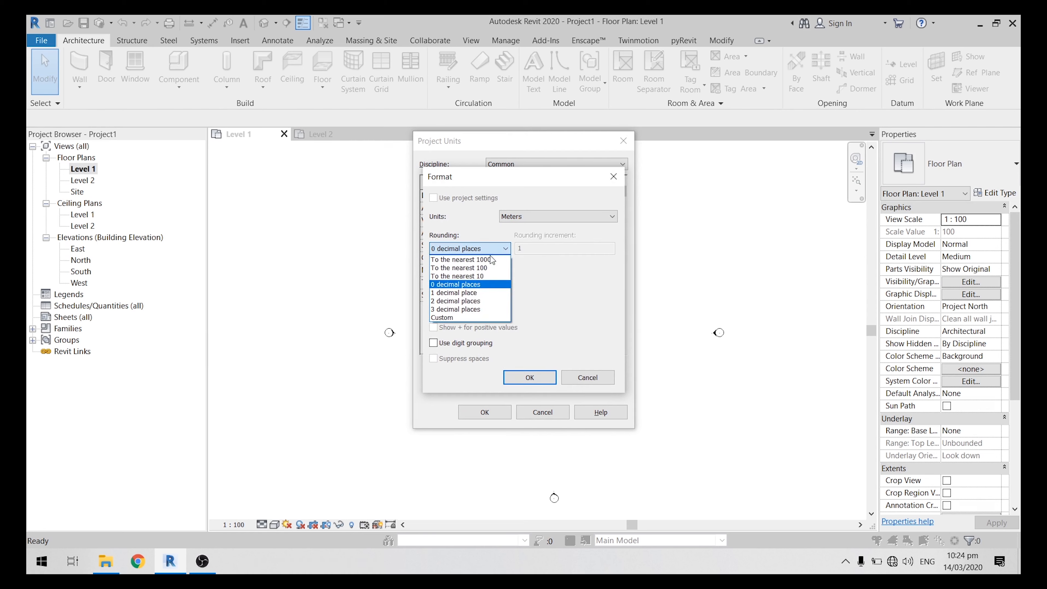
left_click(483, 301)
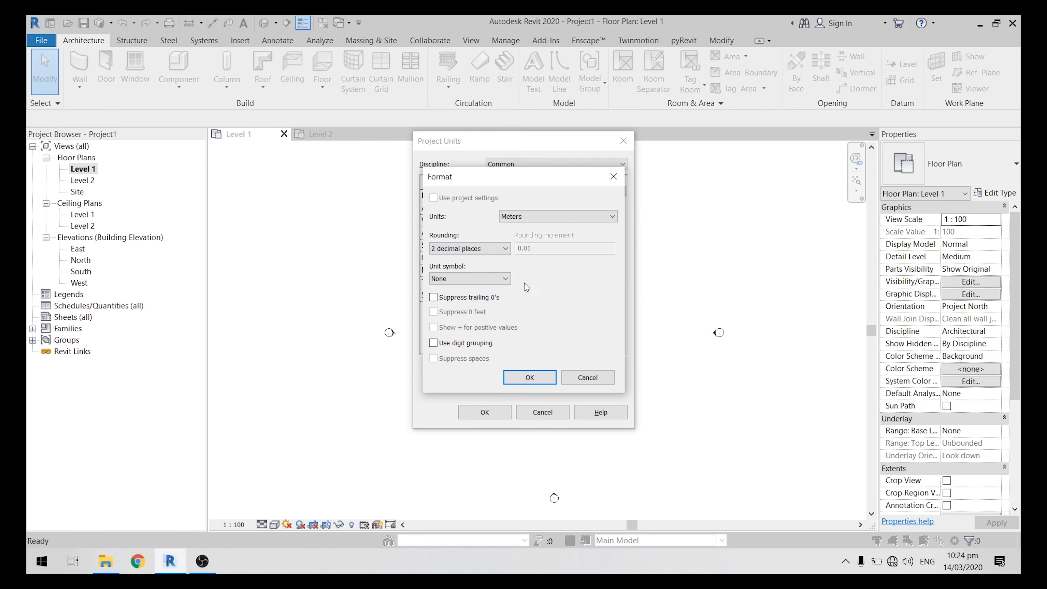
Try m as the length unit symbol, set it back to None, and apply the project units
left_click(499, 280)
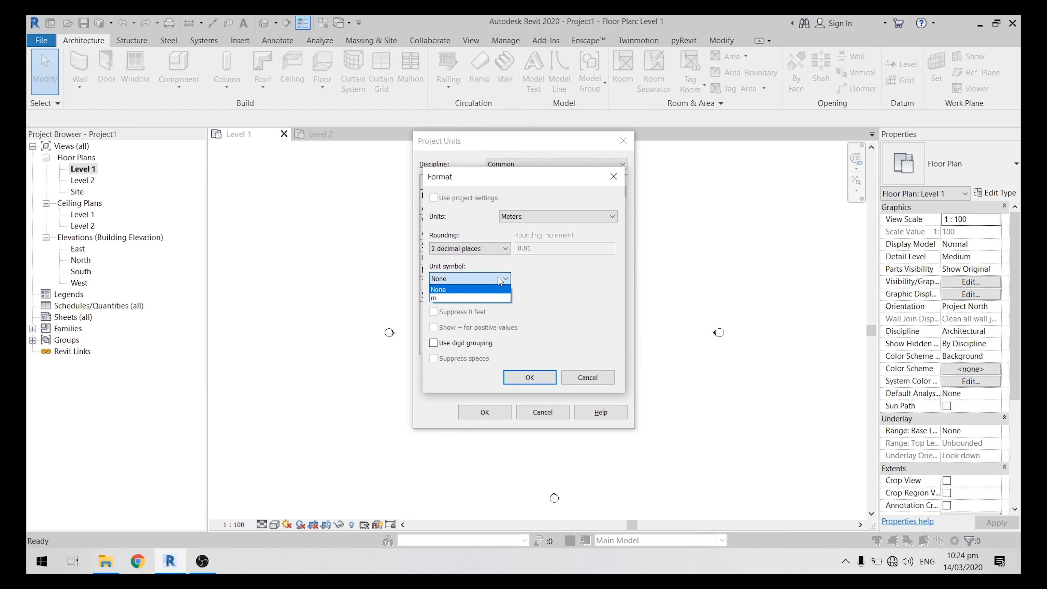
left_click(461, 299)
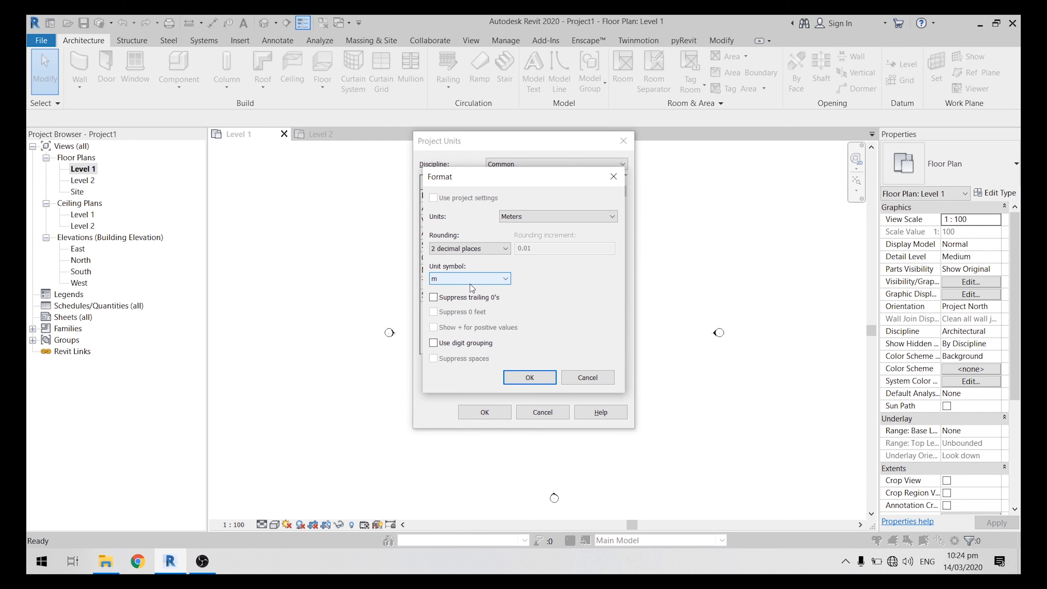
left_click(473, 281)
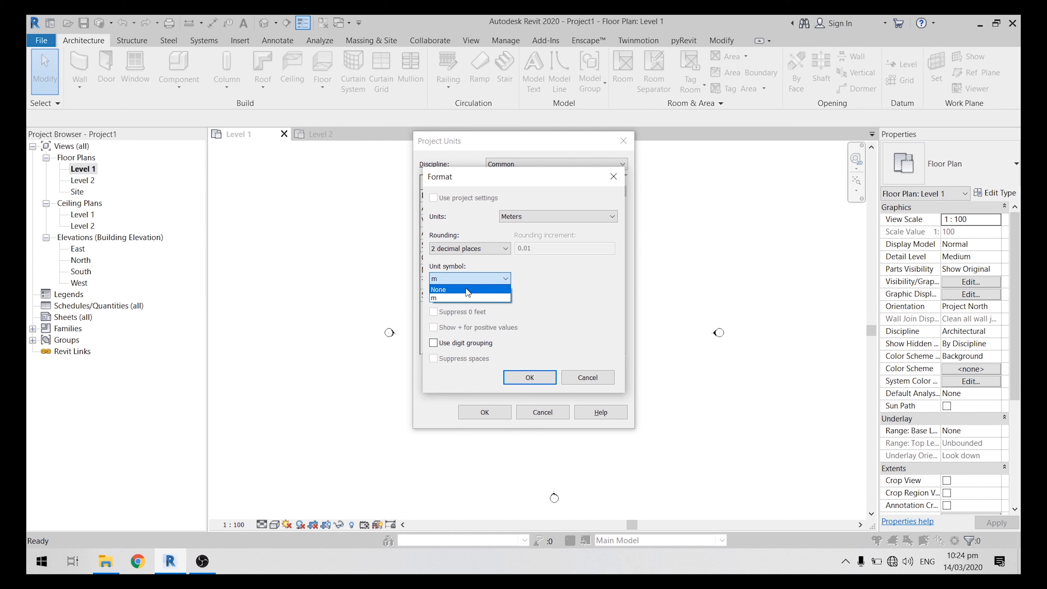
left_click(468, 290)
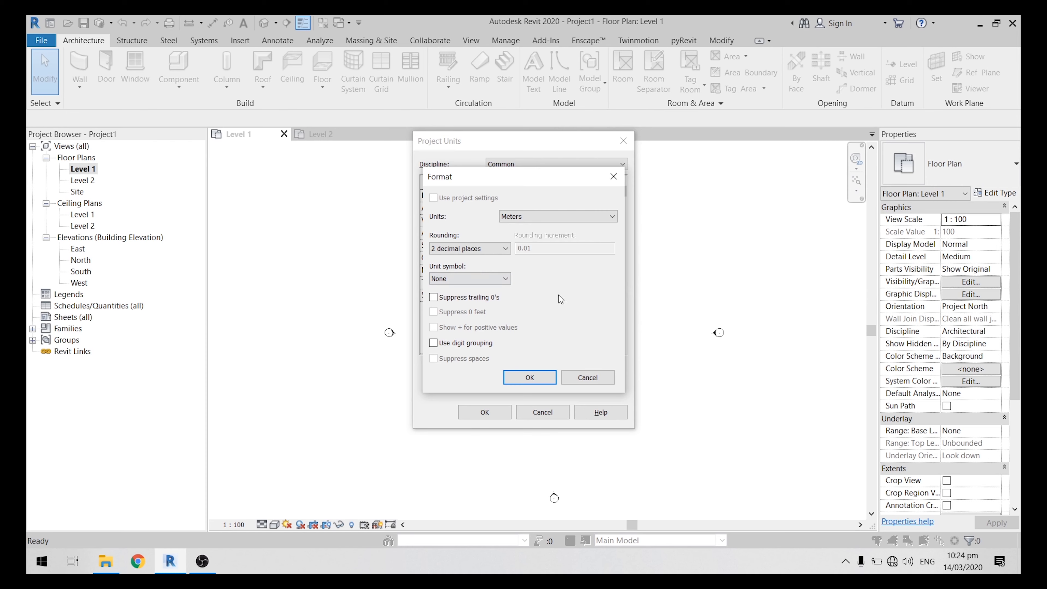
left_click(529, 377)
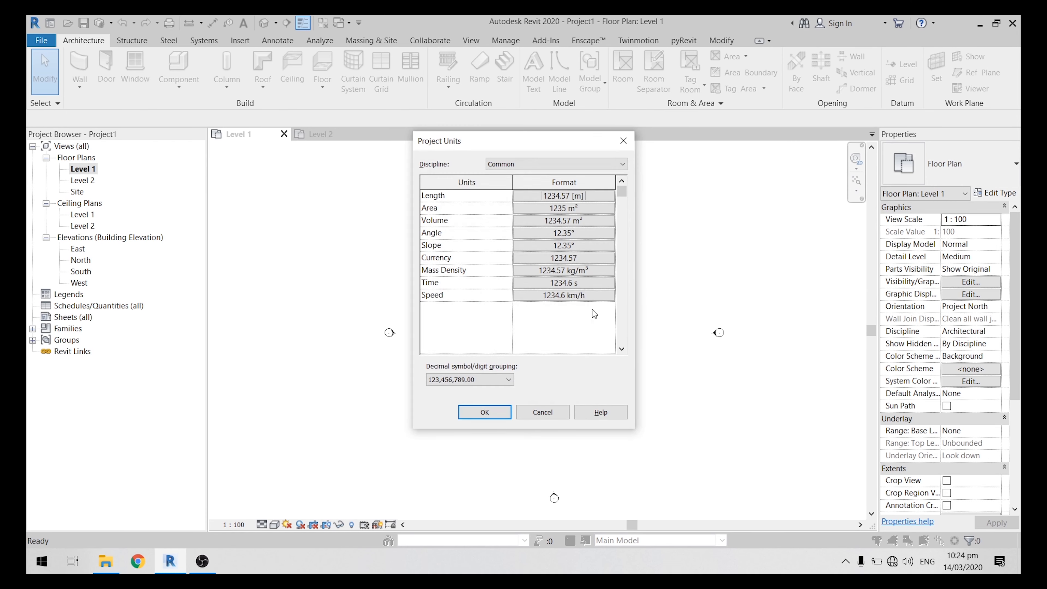
left_click(481, 412)
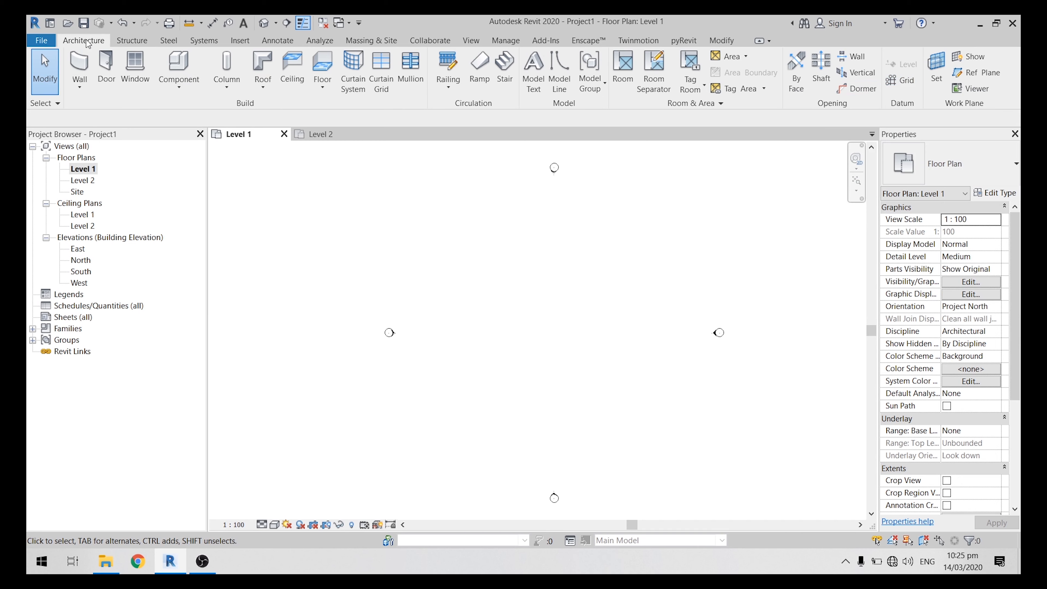
Draw a vertical grid line from bottom to top in Level 1, between the west elevation marker and the plan's centre
left_click(903, 81)
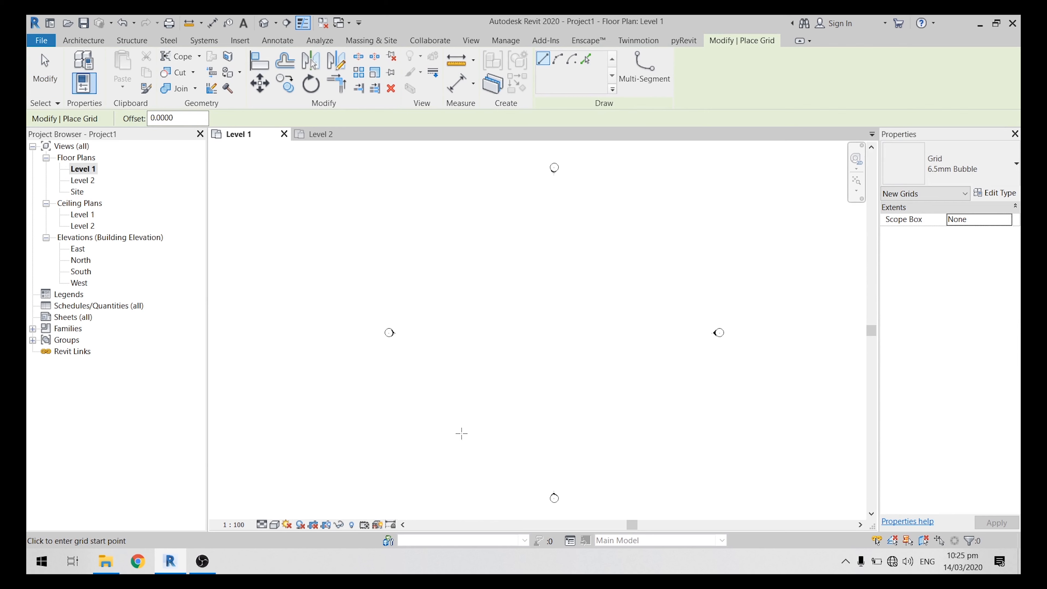
left_click(474, 428)
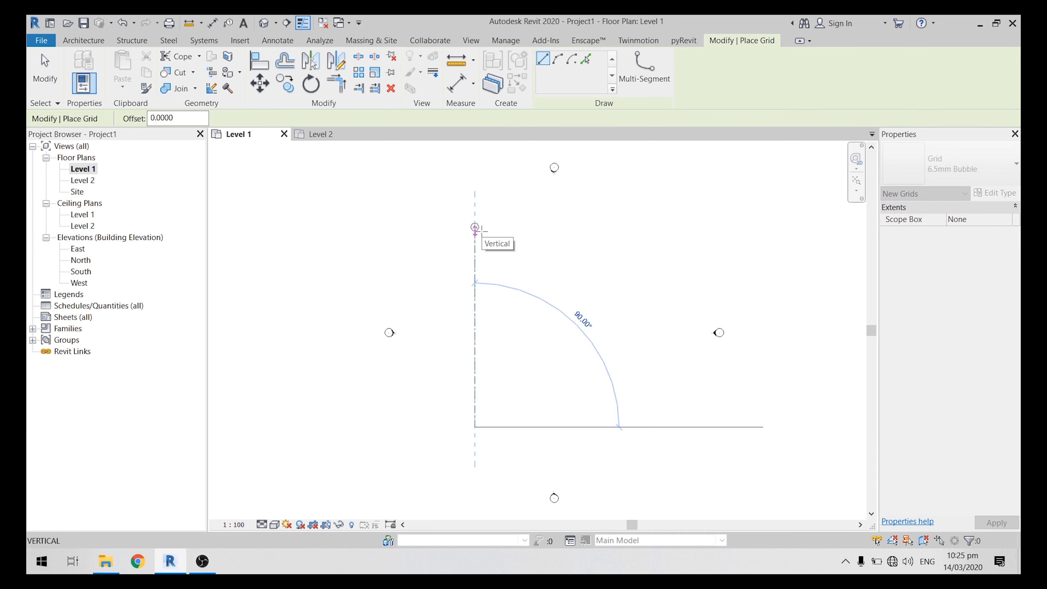
left_click(475, 227)
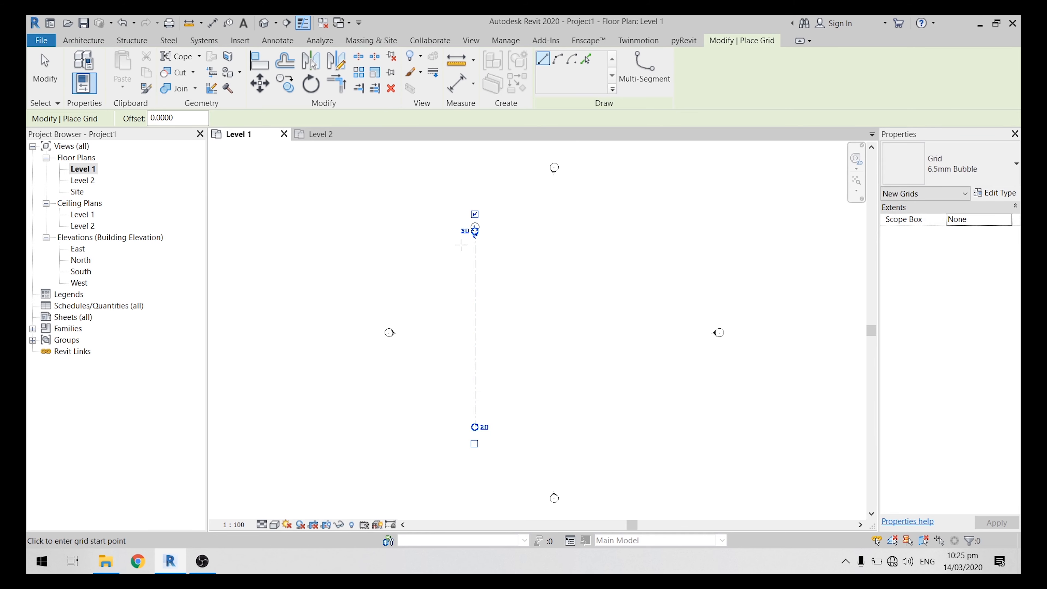
scroll(467, 259, "up", 2)
key("Escape")
key("Escape")
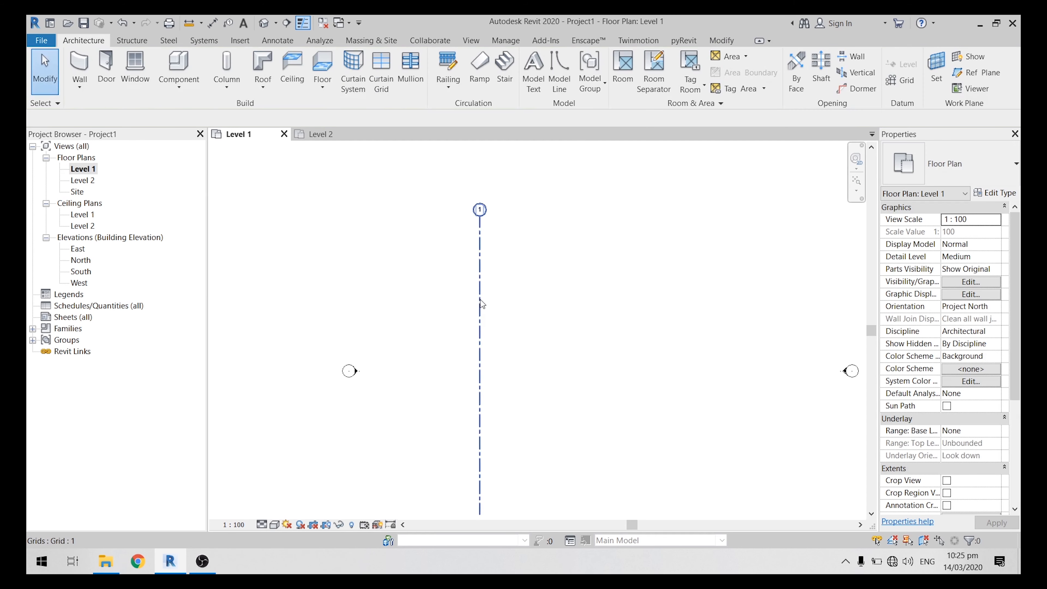
scroll(463, 268, "down", 3)
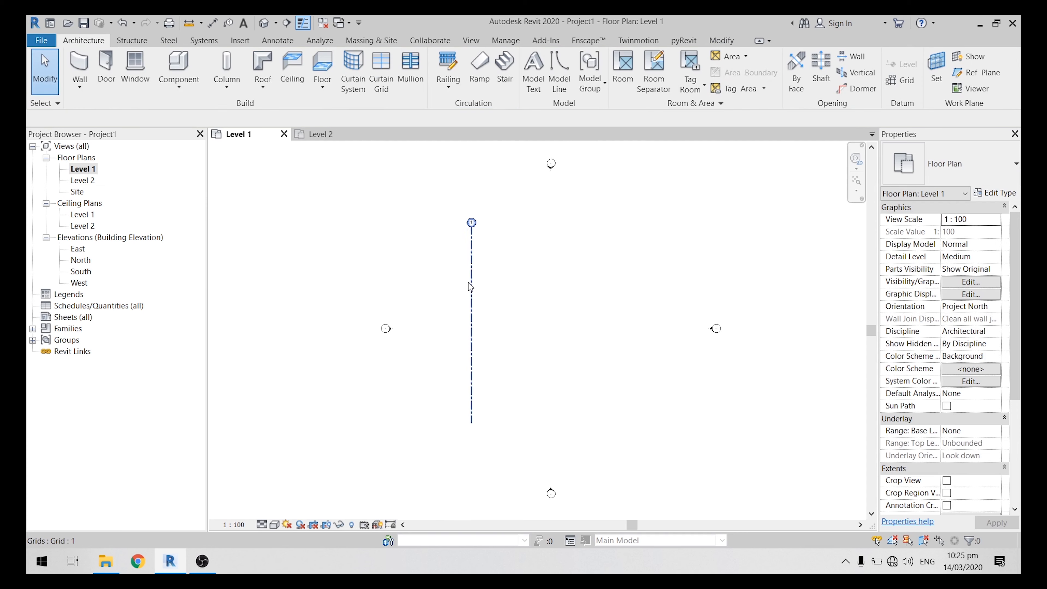
scroll(475, 326, "up", 1)
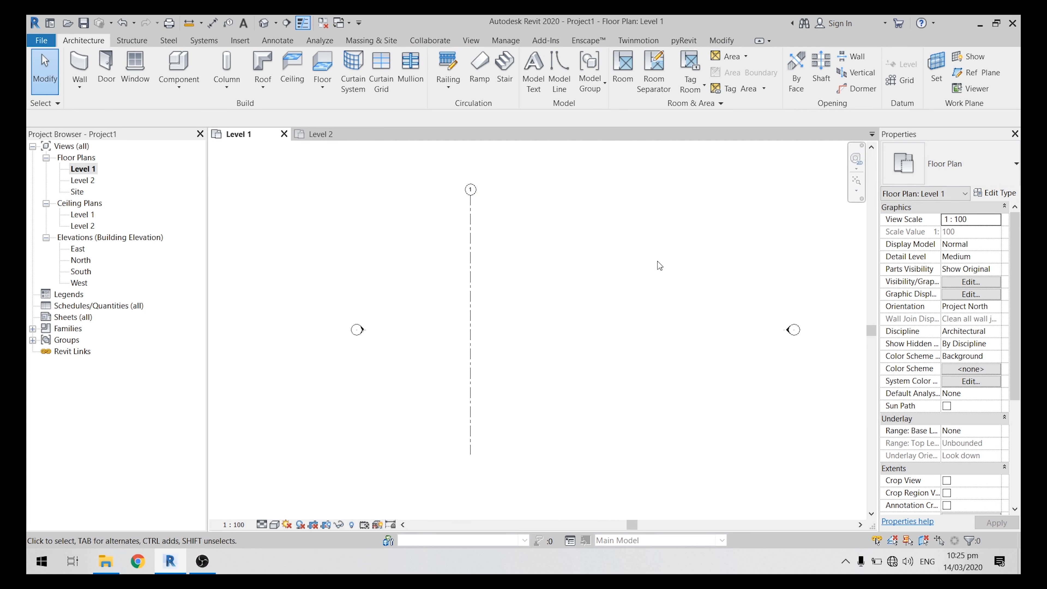
scroll(552, 267, "down", 1)
left_click(899, 80)
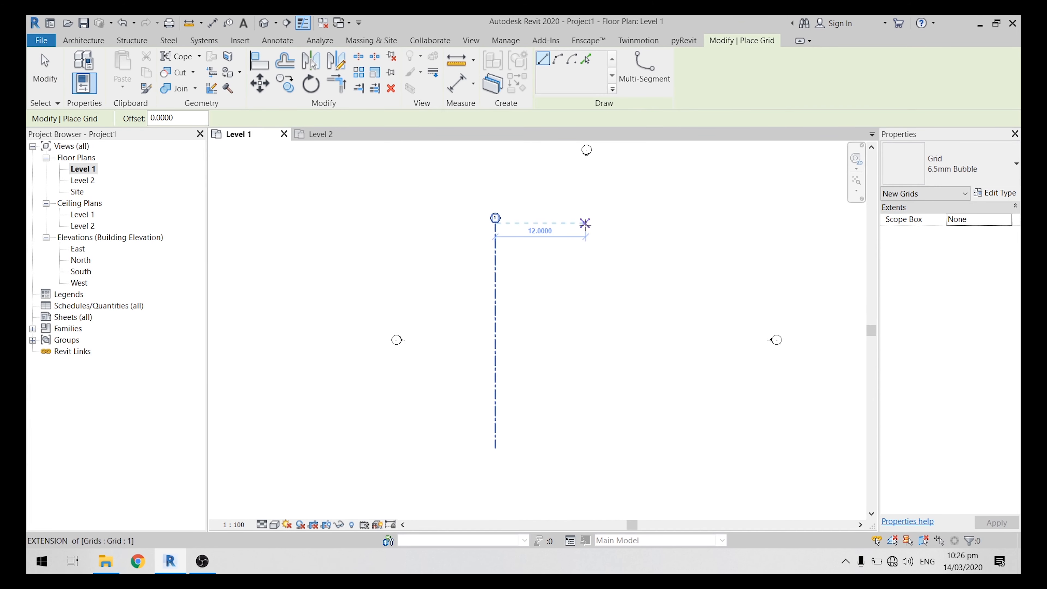
key("Escape")
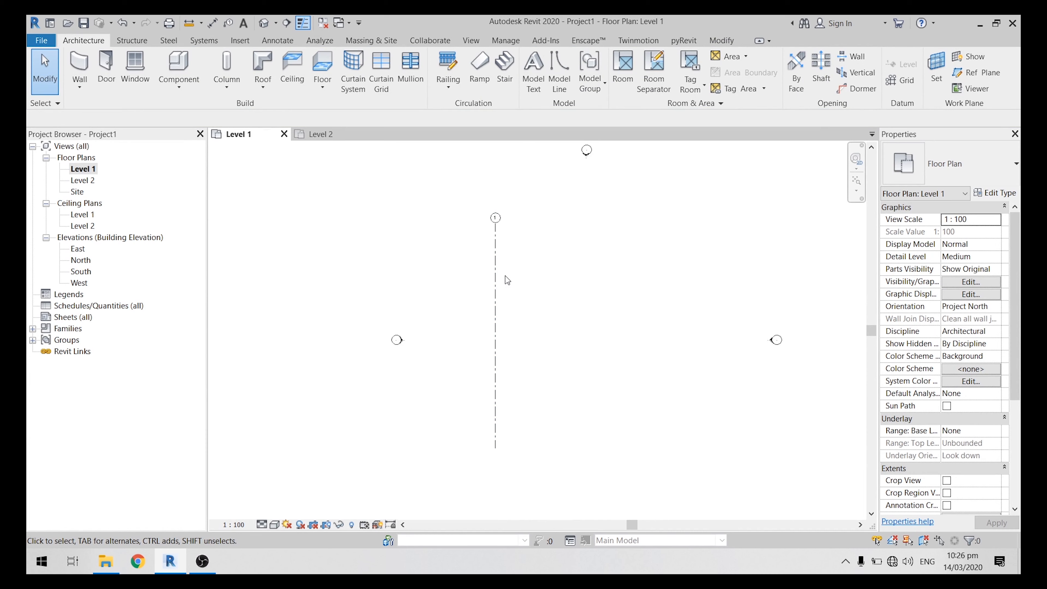
Examine the vertical grid line and its bubble up close in the Level 1 plan, leaving the line unselected
left_click(497, 247)
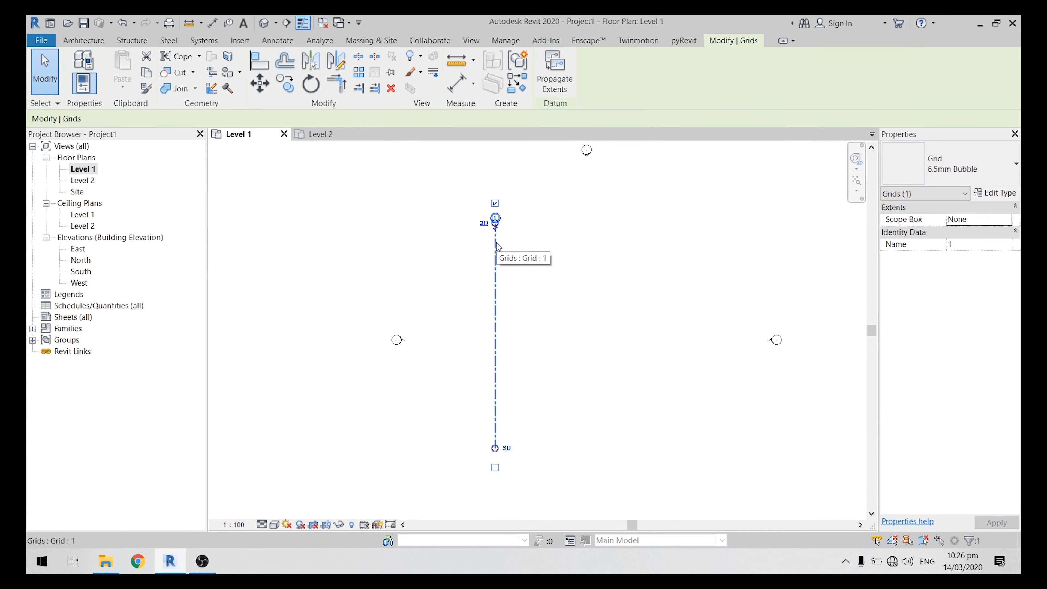
key("Escape")
scroll(497, 210, "up", 6)
middle_click_drag(536, 266, 533, 302)
scroll(531, 303, "down", 4)
scroll(519, 267, "up", 1)
left_click(506, 316)
left_click(534, 292)
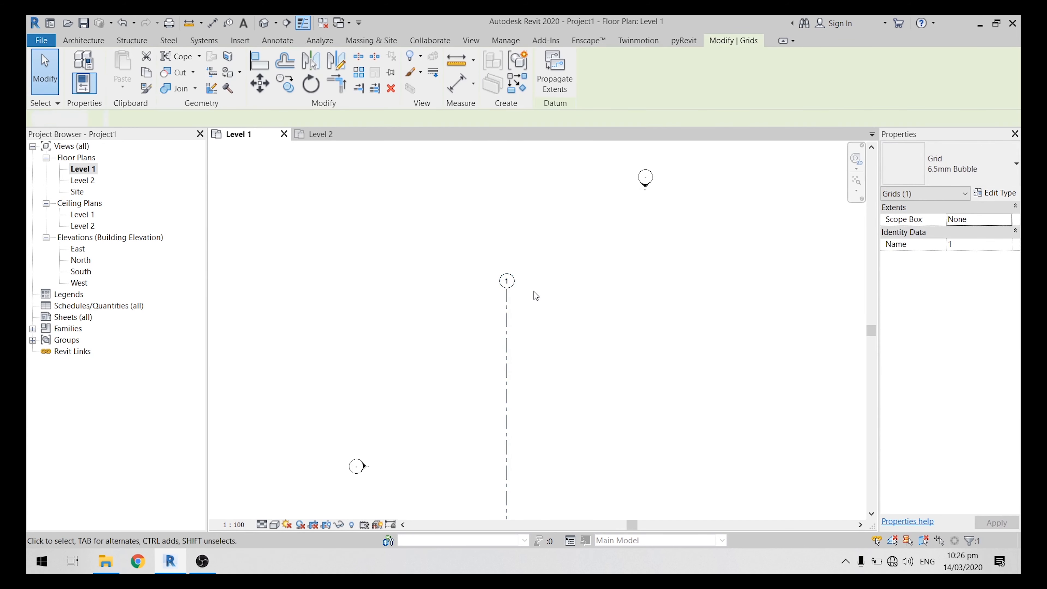
left_click(506, 329)
left_click(532, 305)
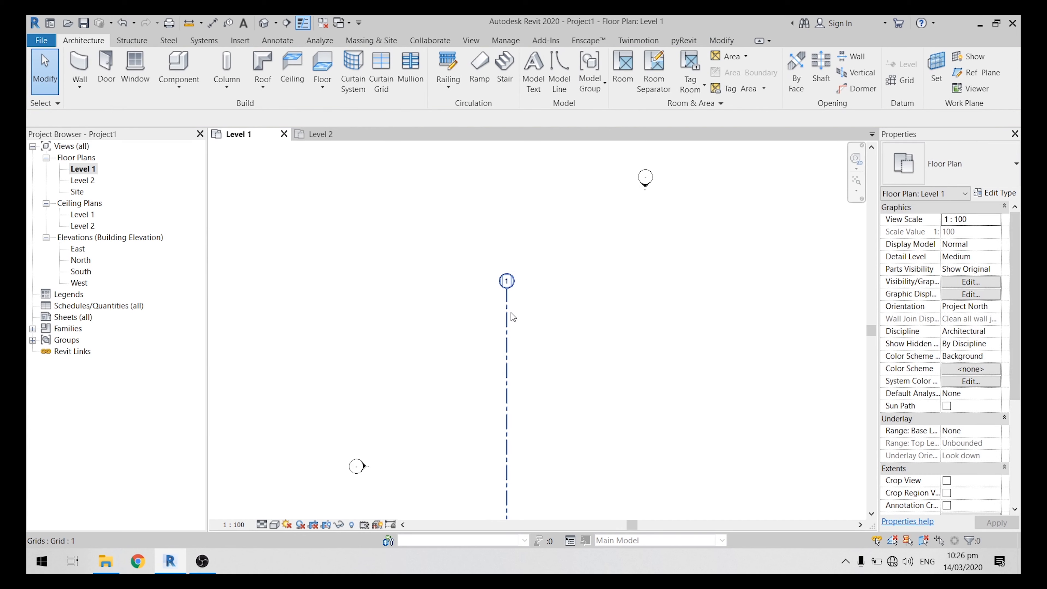
Select grid line 1 by itself several times and clear the selection each time
middle_click_drag(556, 327, 541, 303)
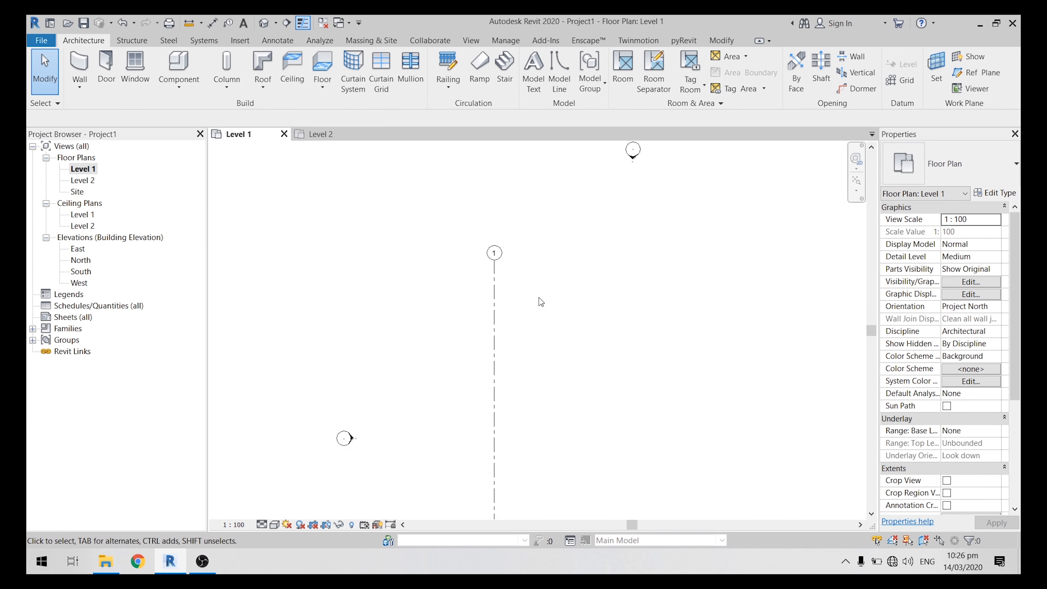
left_click(497, 283)
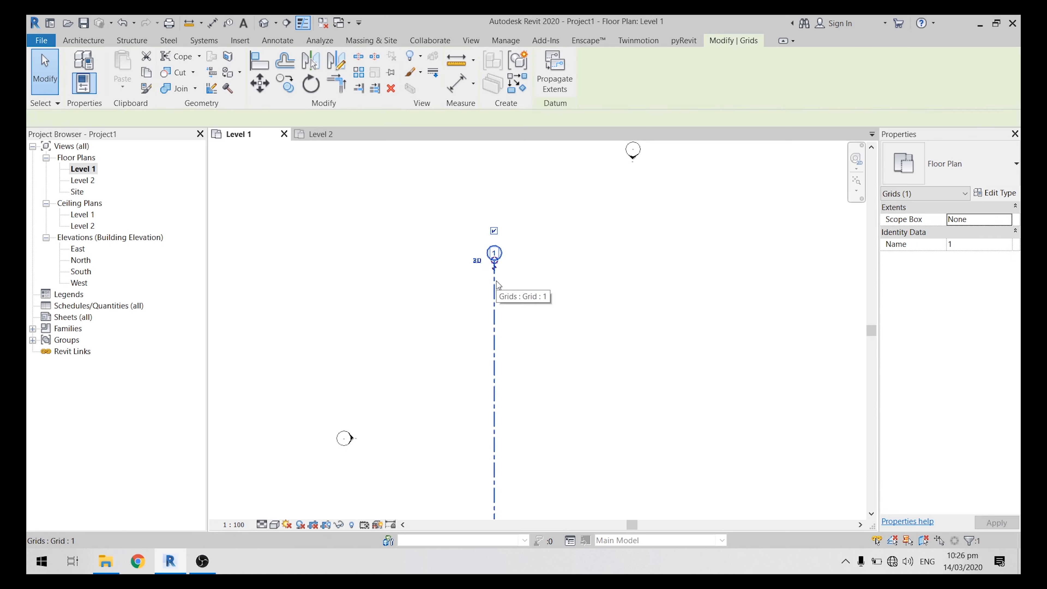
key("Escape")
left_click(496, 285)
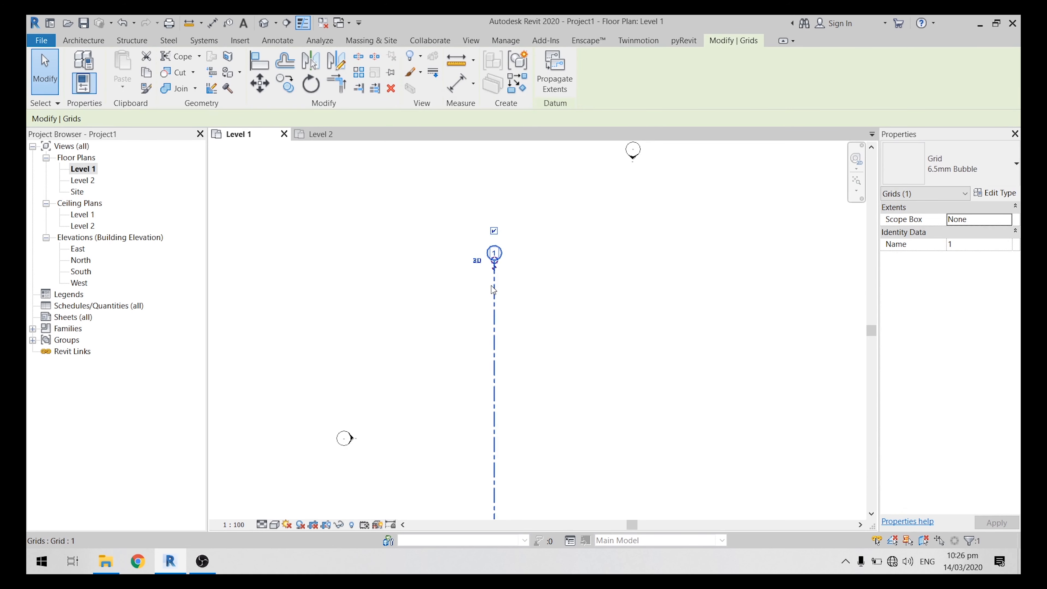
left_click(536, 280)
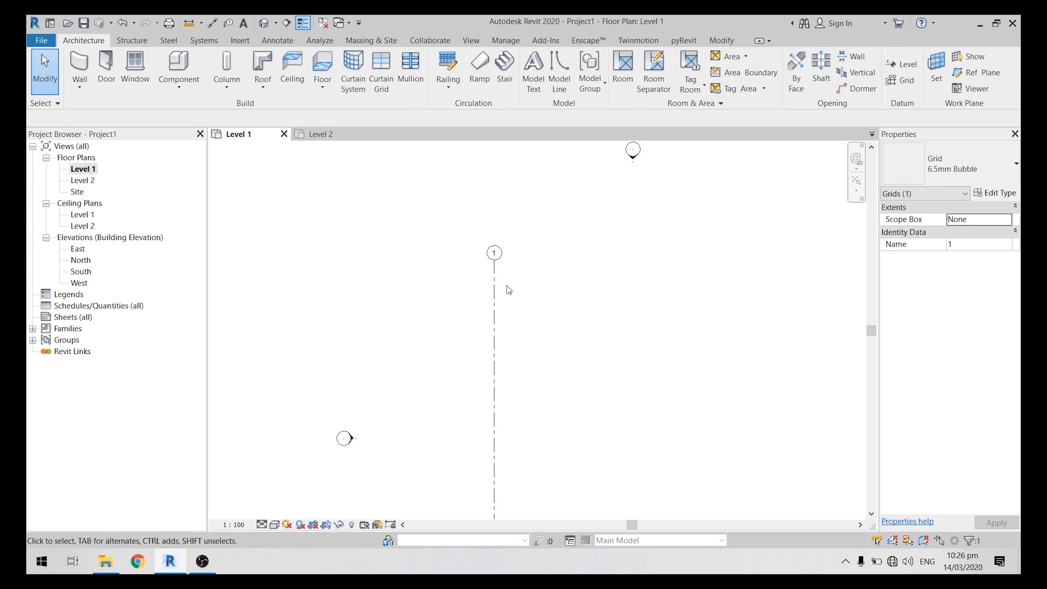
left_click(494, 291)
left_click(528, 291)
scroll(535, 260, "down", 4)
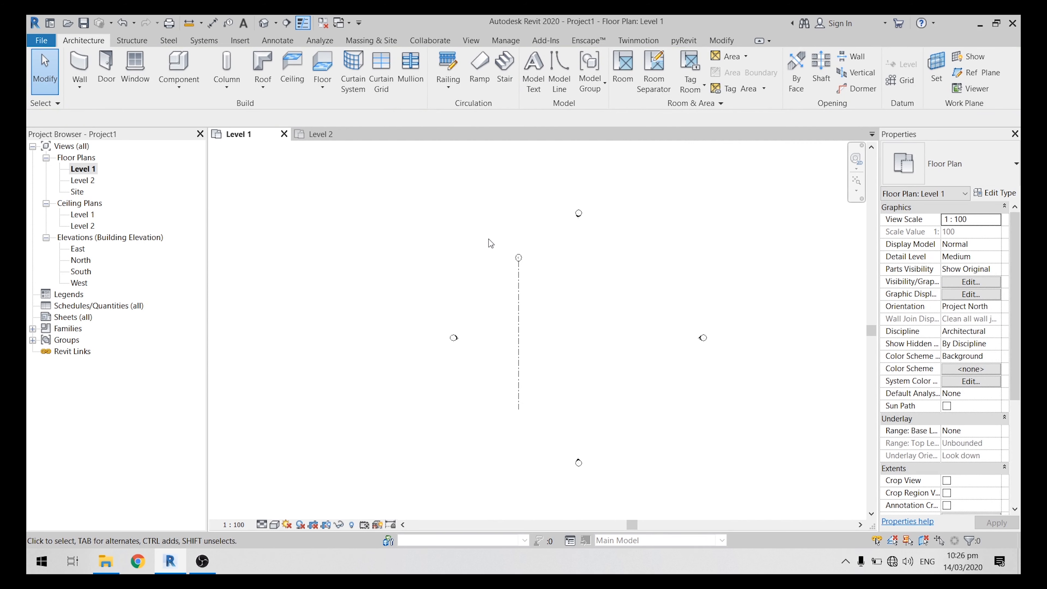
Try selecting grid line 1 with left-to-right selection windows around its upper part and its full length, then clear the selection
left_click_drag(487, 237, 575, 331)
scroll(519, 257, "up", 3)
left_click_drag(480, 226, 596, 374)
scroll(484, 225, "down", 3)
left_click_drag(472, 225, 570, 425)
left_click(570, 361)
scroll(463, 237, "up", 3)
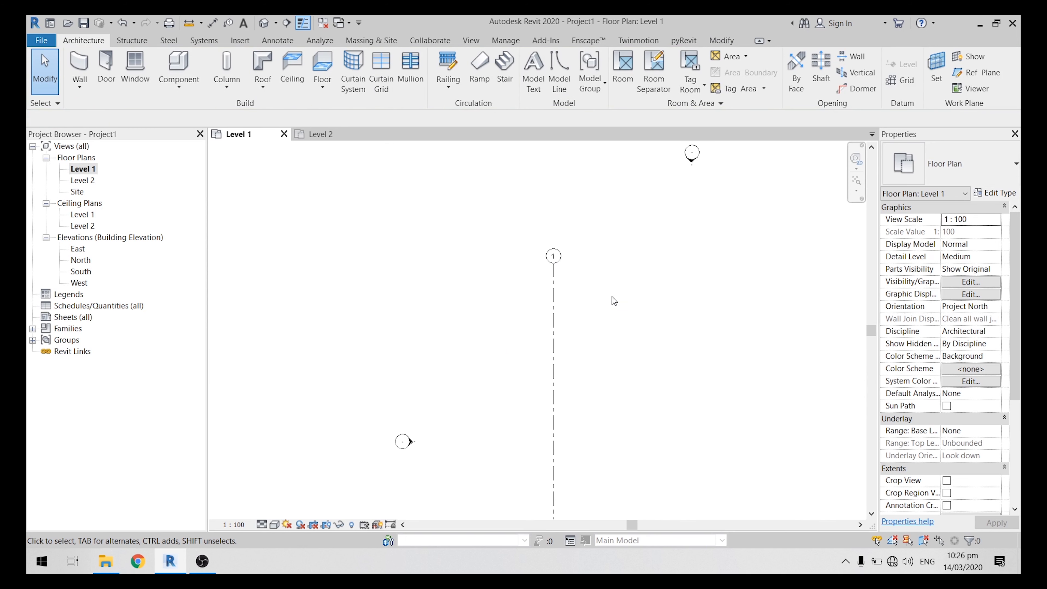
Try selecting grid line 1 with right-to-left crossing windows over its bubble end, then clear the selection
left_click_drag(631, 349, 478, 217)
left_click_drag(612, 272, 490, 223)
left_click(622, 231)
scroll(635, 268, "up", 4)
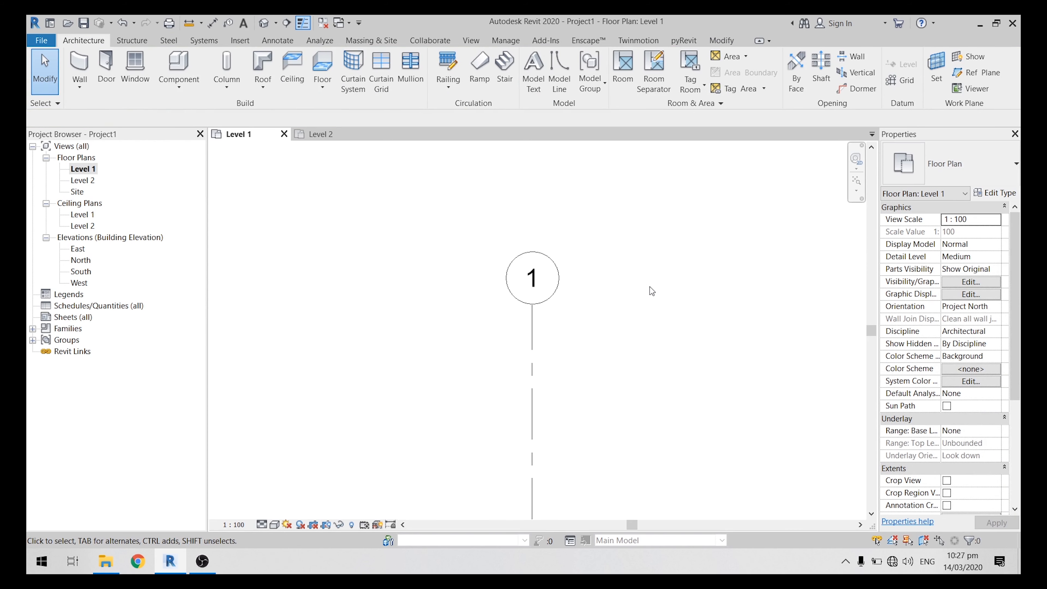
left_click_drag(638, 281, 454, 207)
scroll(626, 241, "down", 6)
left_click(630, 277)
scroll(603, 277, "up", 2)
middle_click_drag(652, 275, 605, 285)
scroll(536, 292, "down", 2)
Copy grid line 1 horizontally 5 m to its right and leave the copy unselected
left_click(528, 290)
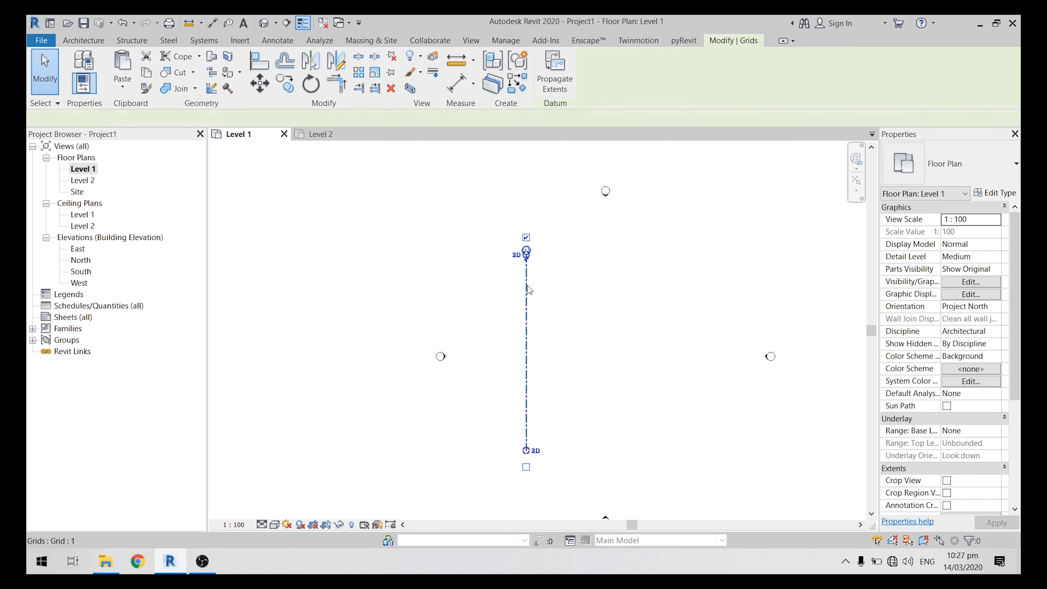
key("c")
key("o")
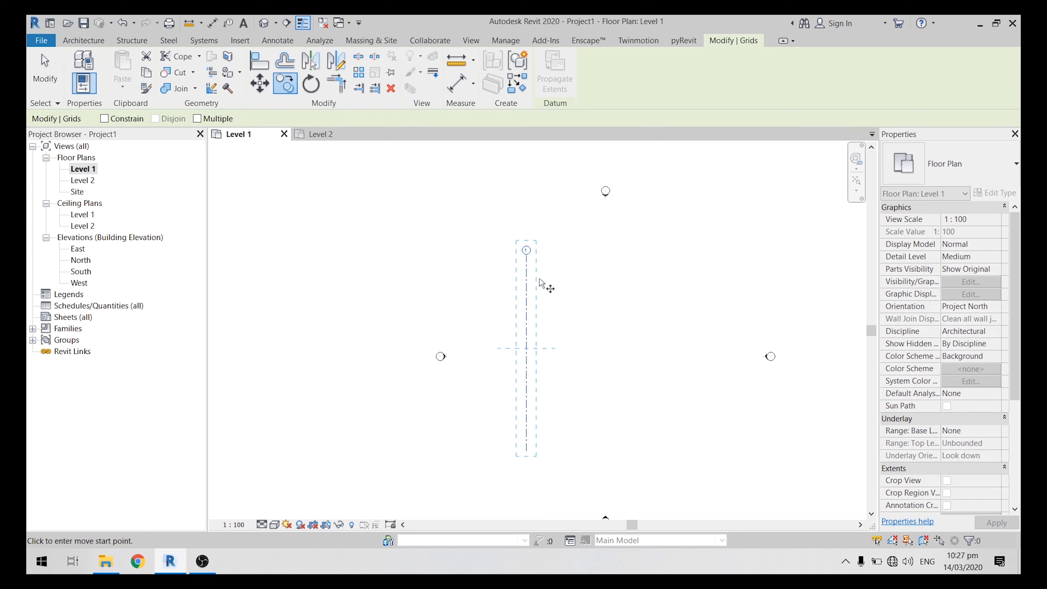
scroll(527, 284, "up", 1)
left_click(528, 277)
scroll(564, 279, "up", 1)
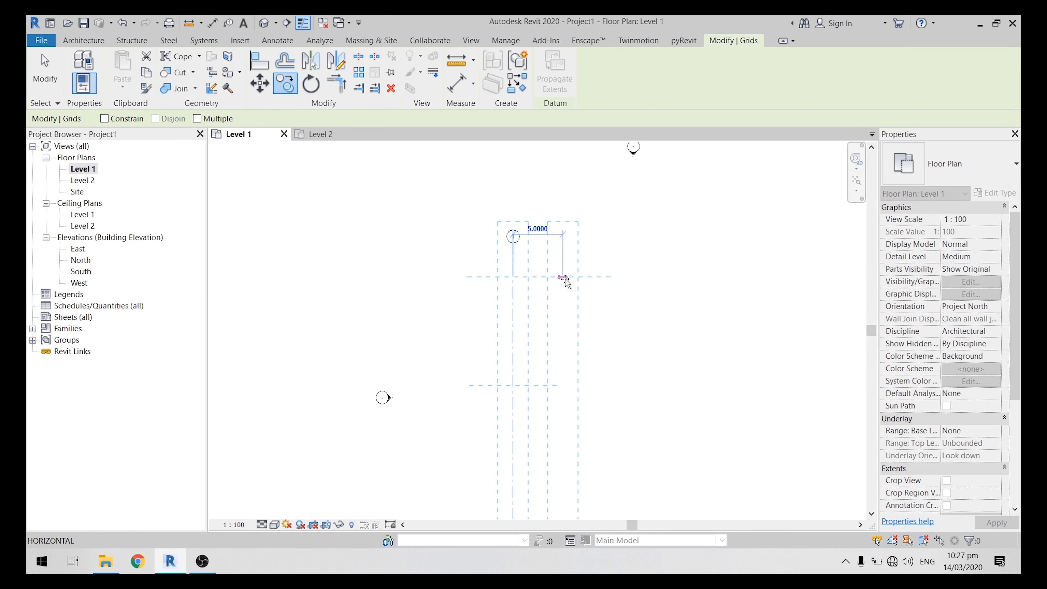
scroll(564, 279, "up", 3)
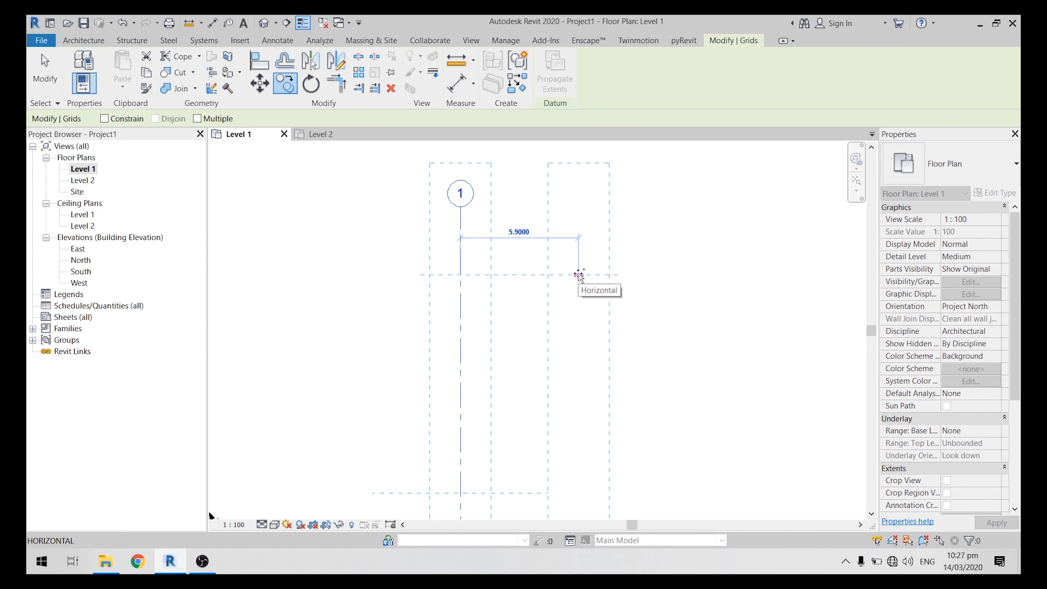
type("5")
key("Return")
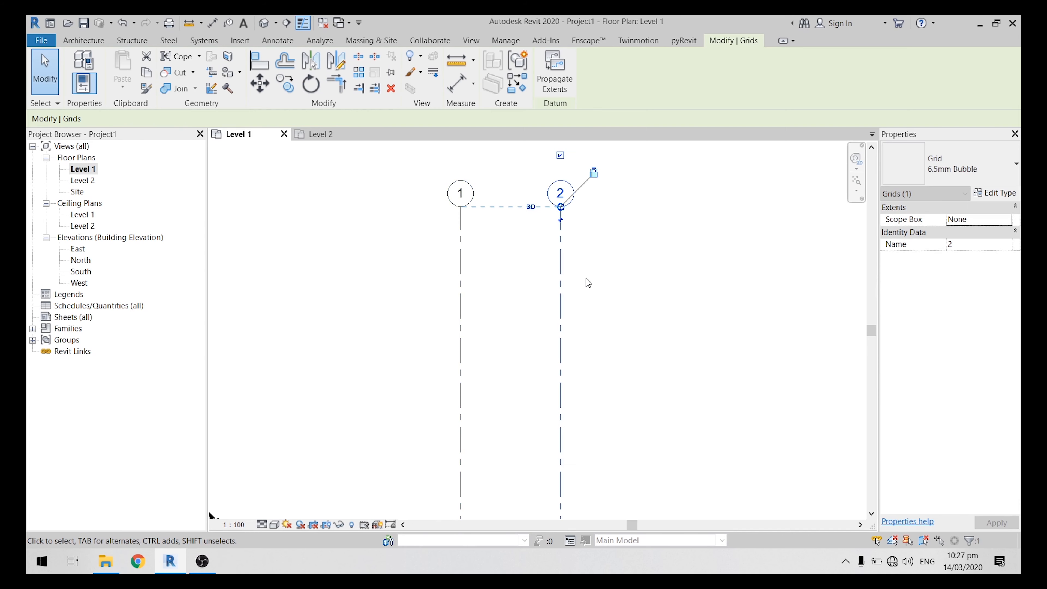
scroll(575, 281, "down", 2)
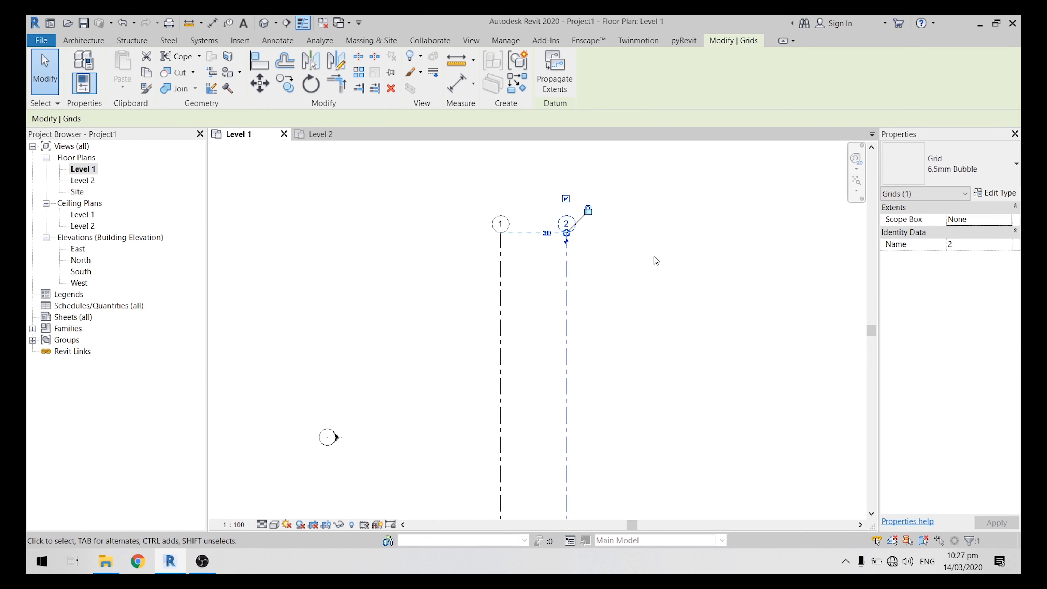
left_click(633, 248)
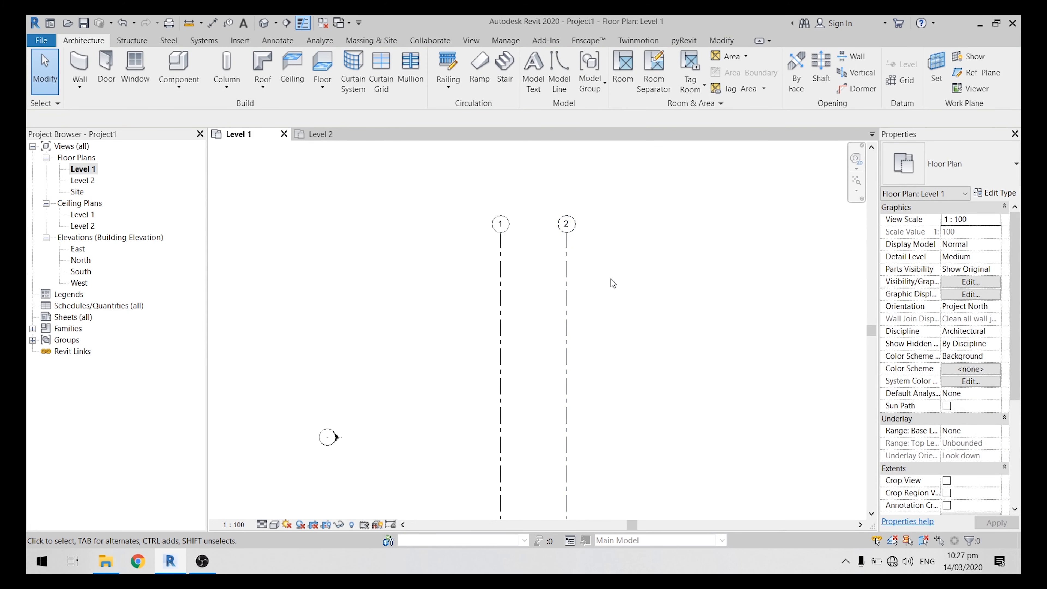
Copy grid line 2 with the Multiple option enabled, placing the first copy 3 m to its right
middle_click_drag(661, 301, 607, 307)
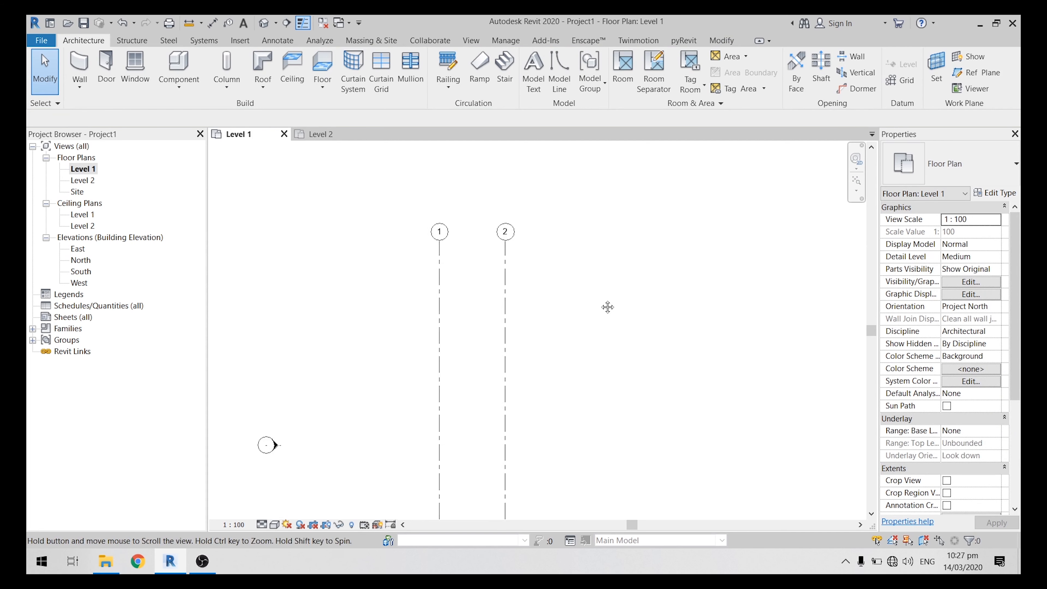
scroll(605, 299, "down", 3)
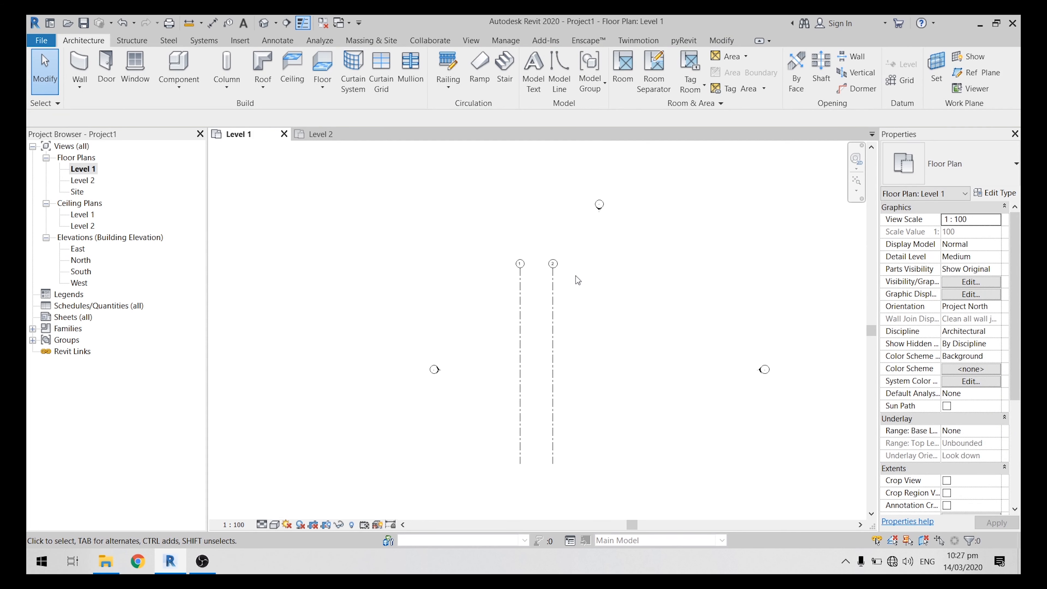
scroll(579, 266, "up", 2)
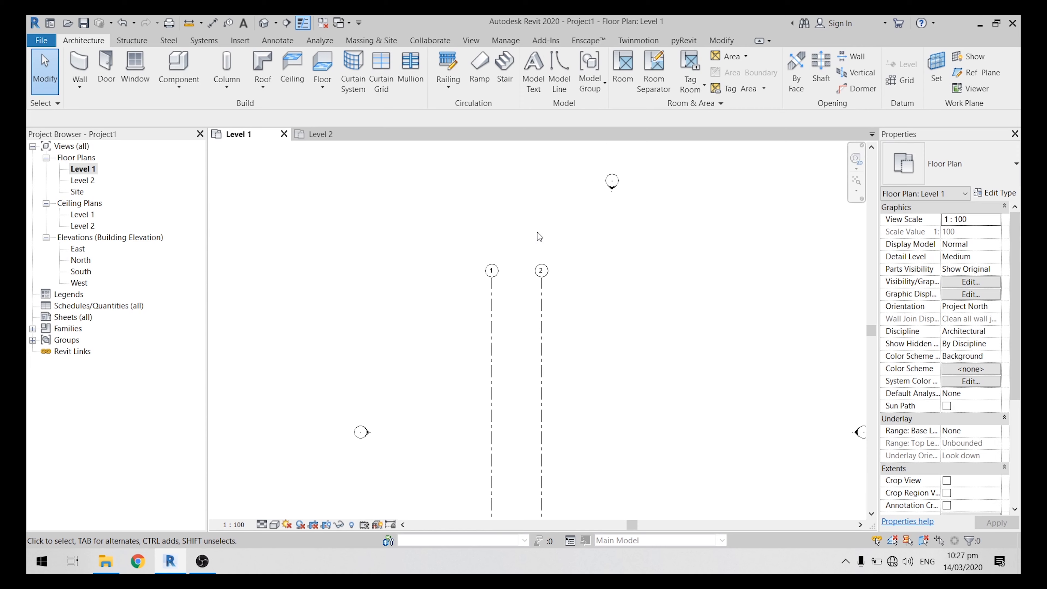
middle_click_drag(572, 311, 537, 307)
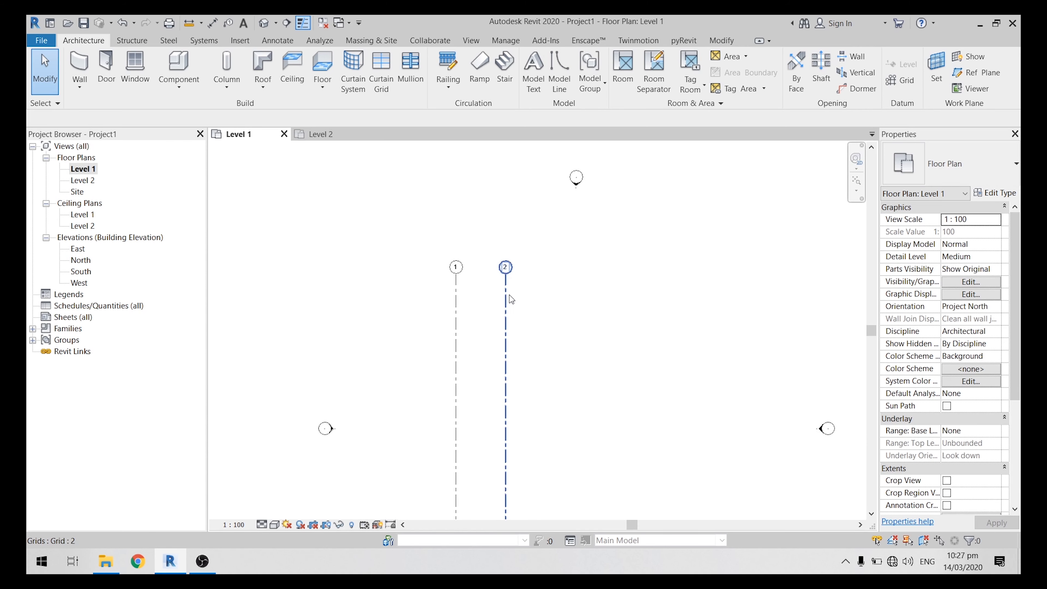
left_click(506, 293)
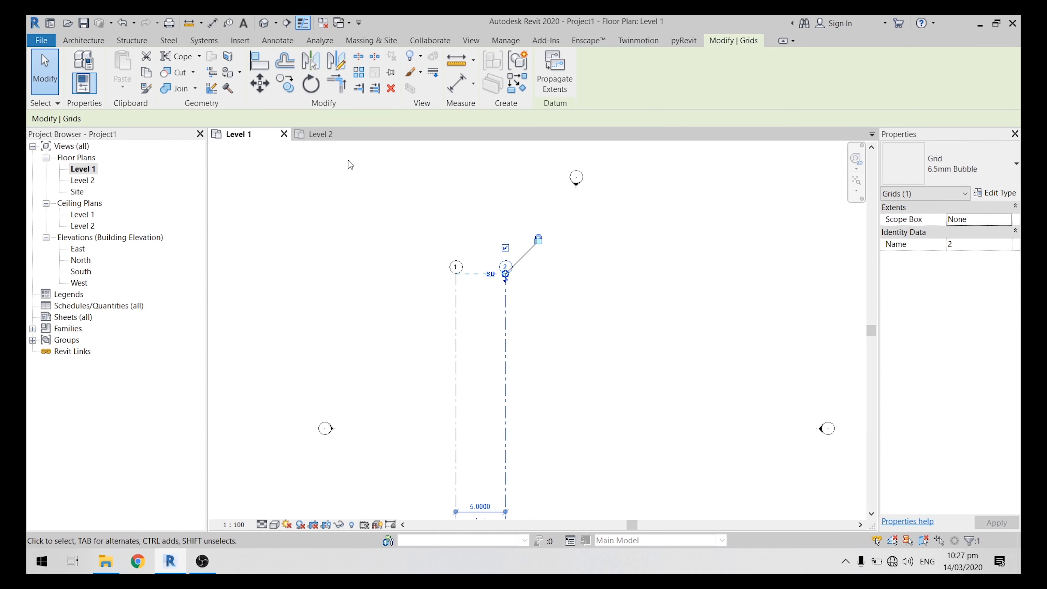
left_click(287, 86)
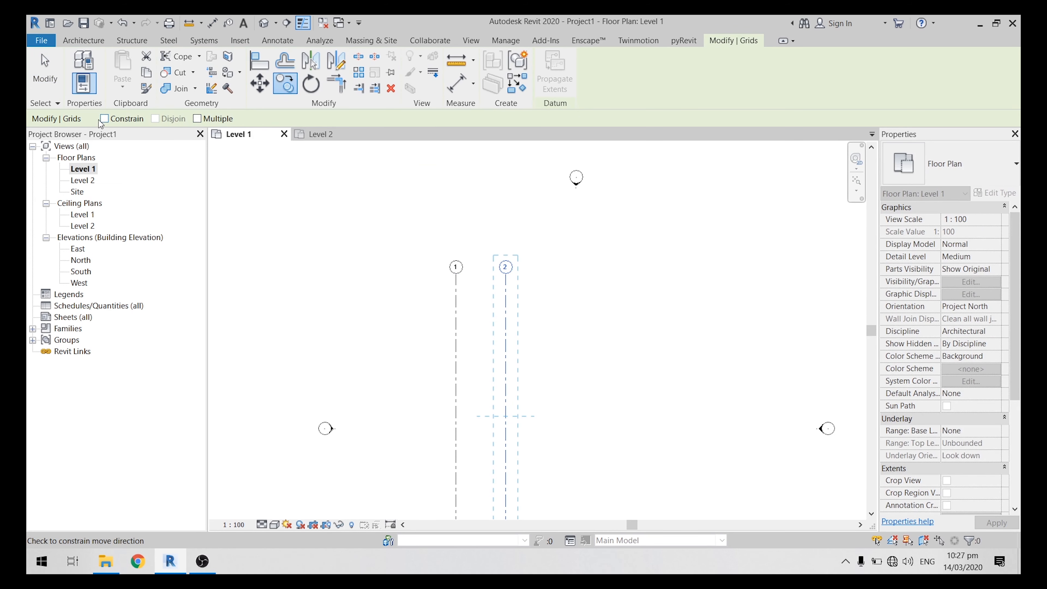
left_click(198, 119)
left_click(506, 321)
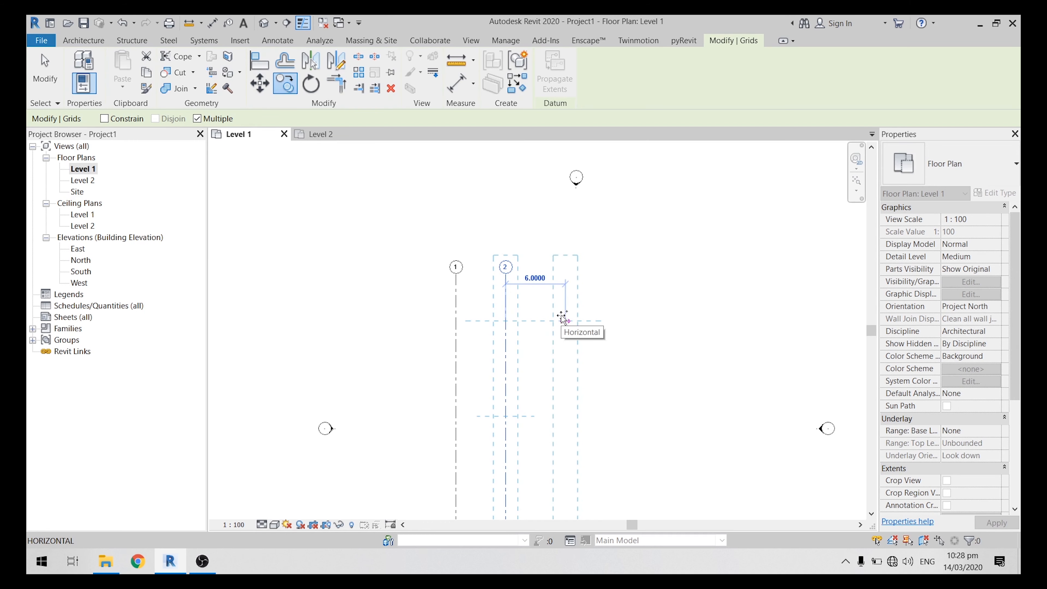
type("3")
key("Return")
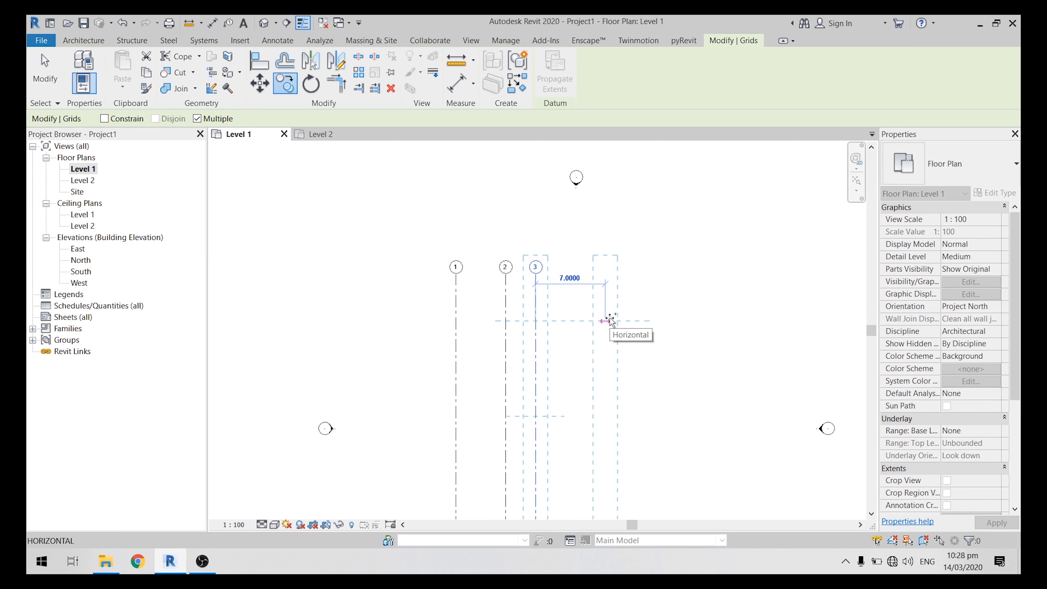
Place another grid line copy 4 m to the right of grid line 3 and end the Copy command
scroll(609, 321, "up", 3)
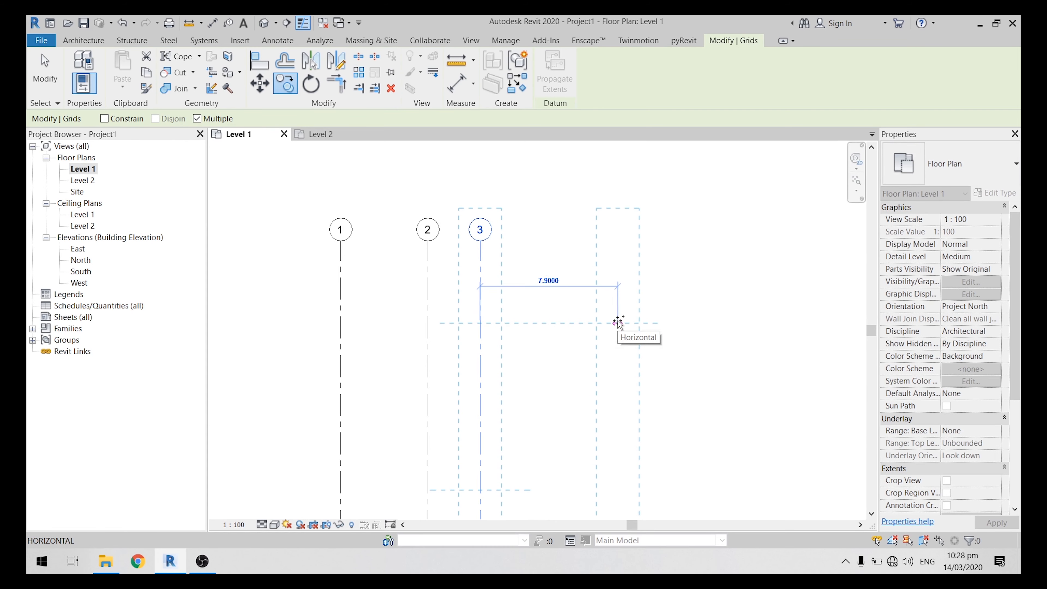
type("4")
key("Return")
scroll(619, 323, "down", 3)
key("Escape")
key("Escape")
scroll(569, 310, "up", 2)
scroll(607, 314, "down", 1)
middle_click_drag(666, 331, 650, 326)
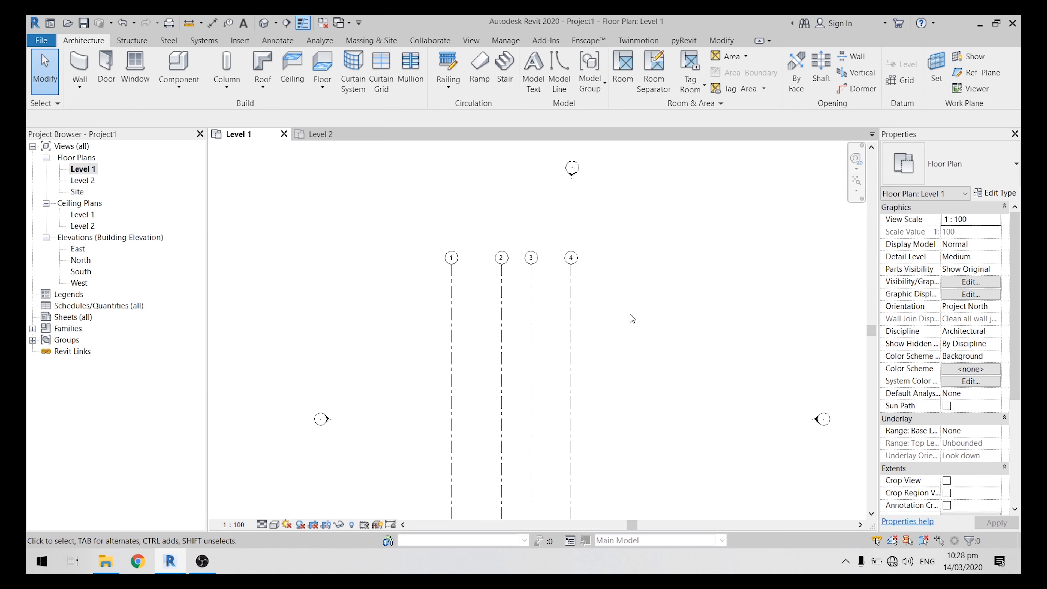
Draw a horizontal grid line from right to left across grid lines 1 to 4, just below their bubbles
scroll(523, 250, "up", 3)
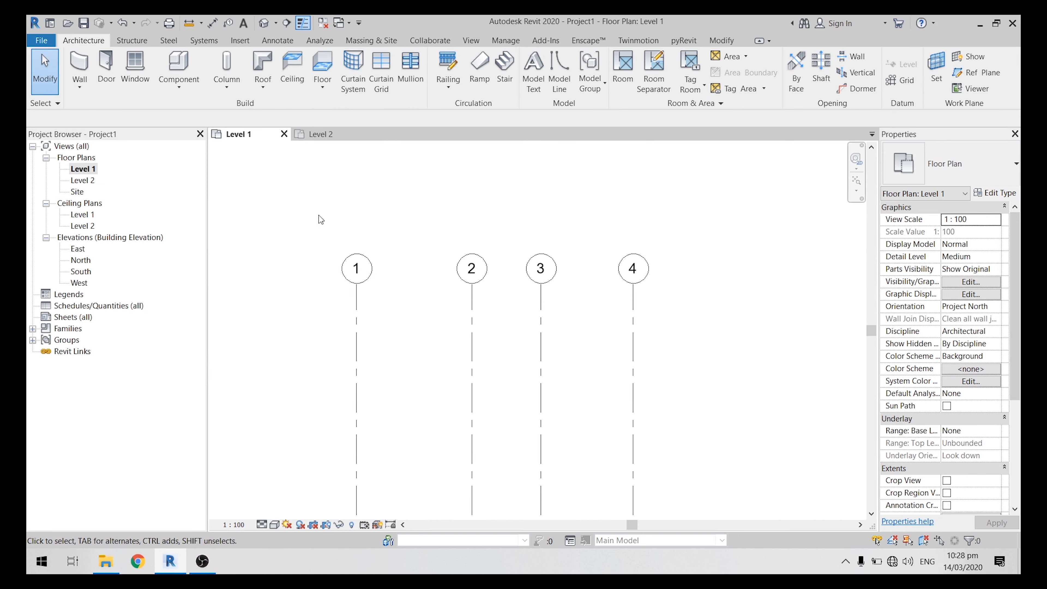
scroll(506, 344, "down", 2)
scroll(410, 299, "up", 2)
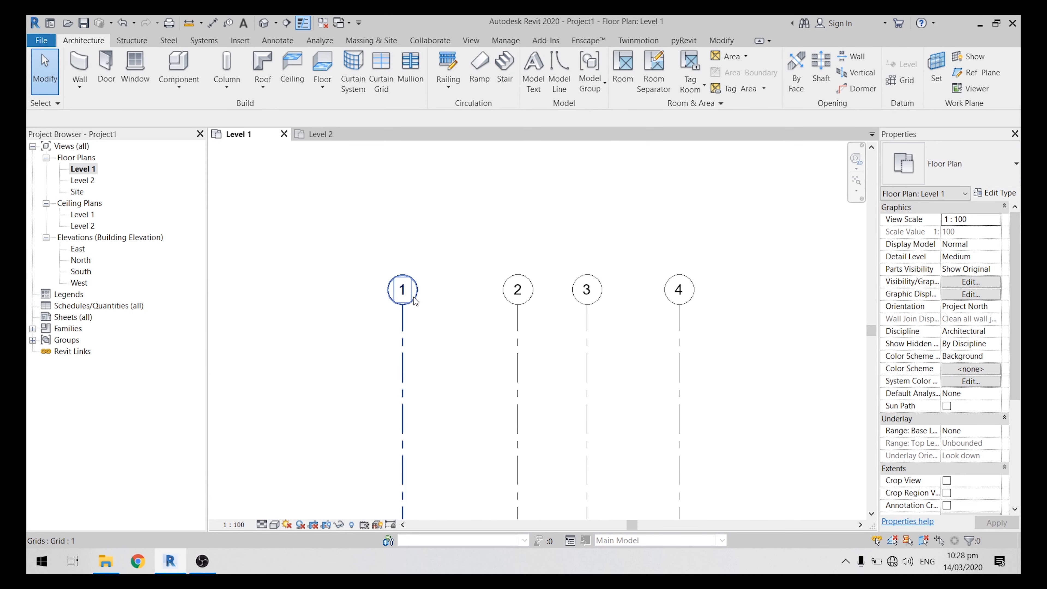
scroll(488, 223, "down", 3)
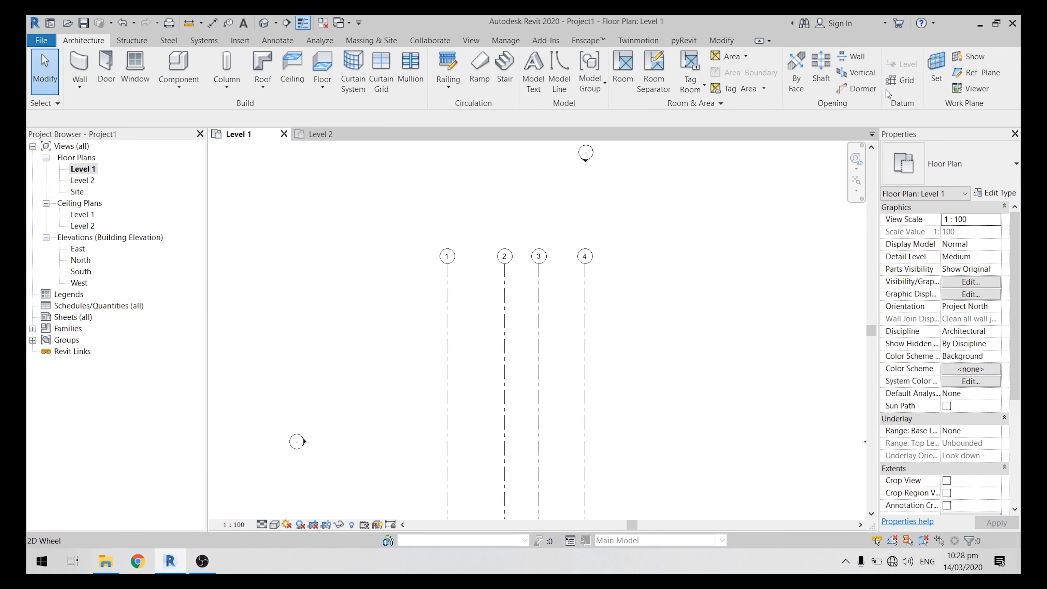
left_click(908, 83)
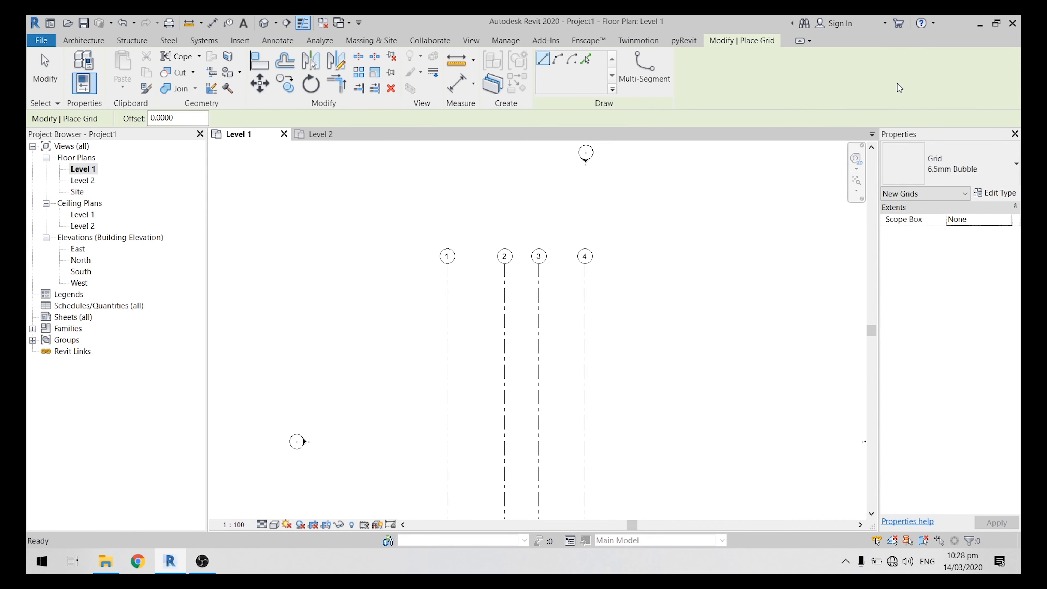
scroll(614, 295, "up", 1)
left_click(650, 297)
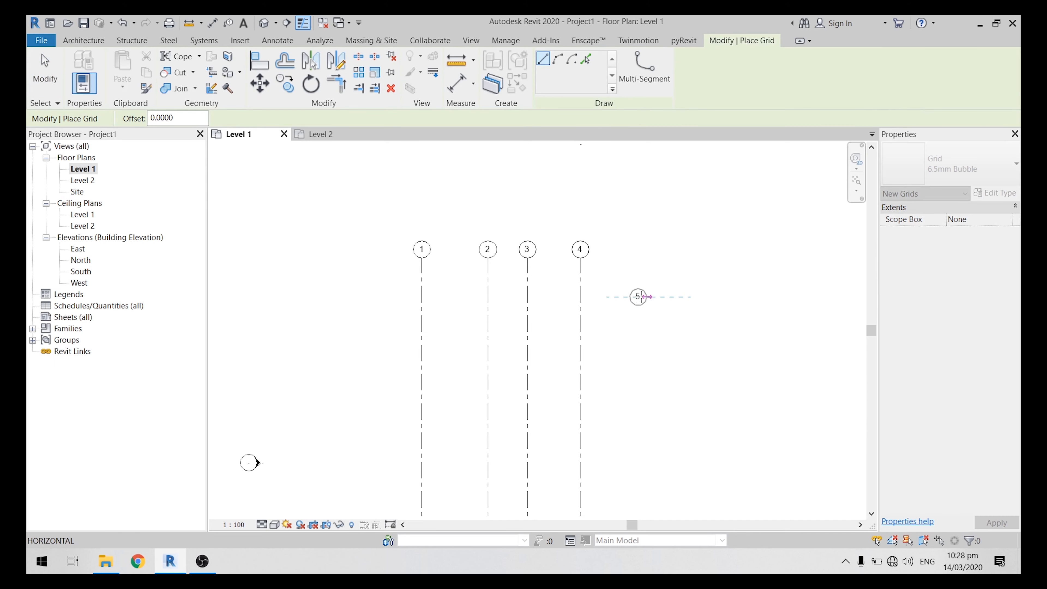
left_click(325, 296)
key("Escape")
key("Escape")
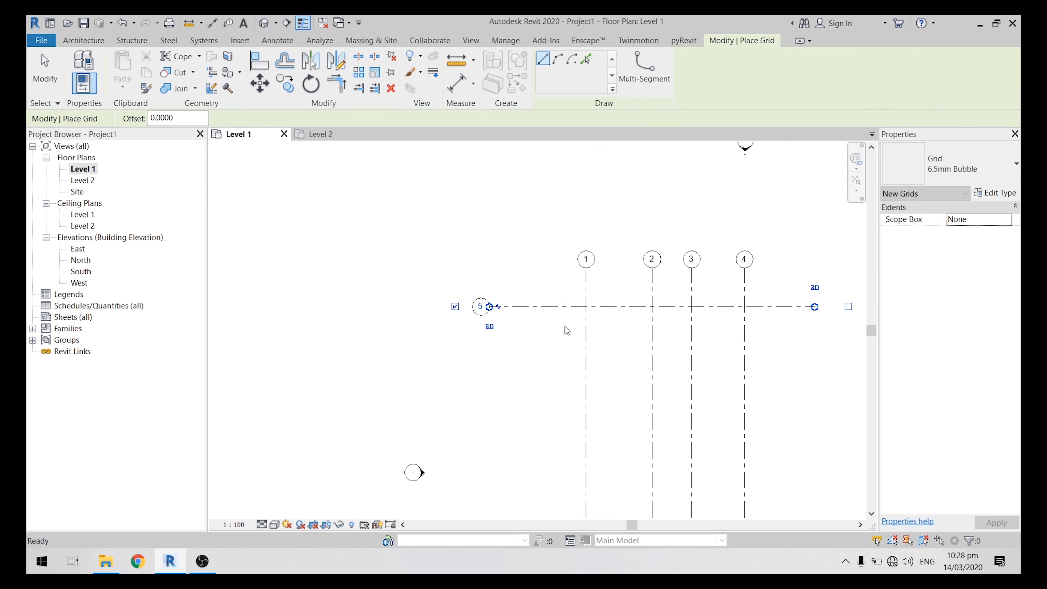
middle_click_drag(522, 301, 531, 340)
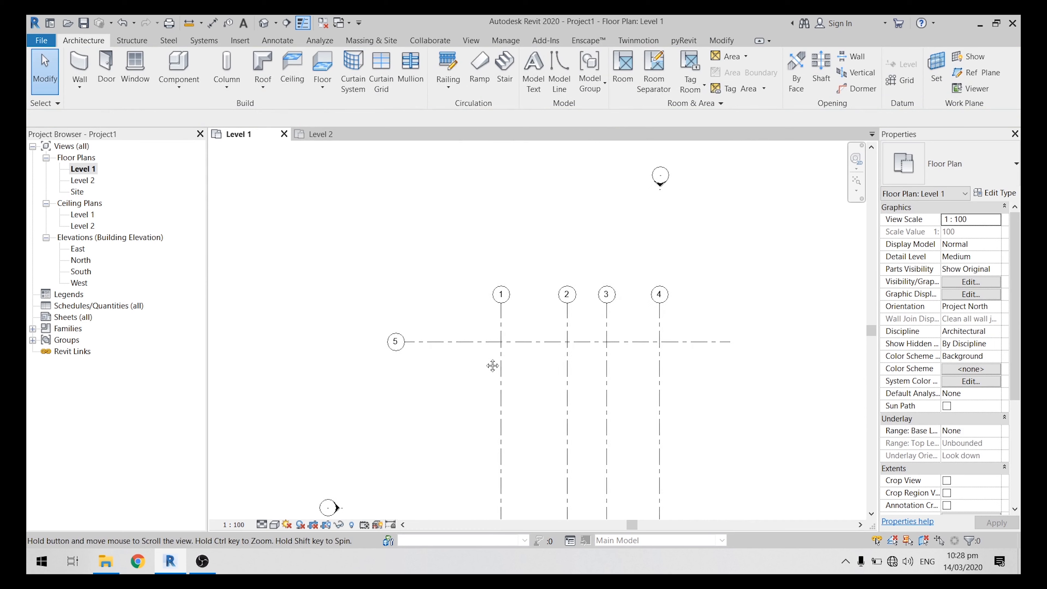
Shorten the horizontal grid line by moving its bubble end closer to grid line 1, then deselect it
left_click(408, 344)
scroll(405, 346, "up", 2)
left_click_drag(402, 341, 472, 341)
left_click(467, 387)
Rename the horizontal grid line 5 as A
middle_click_drag(509, 392, 501, 362)
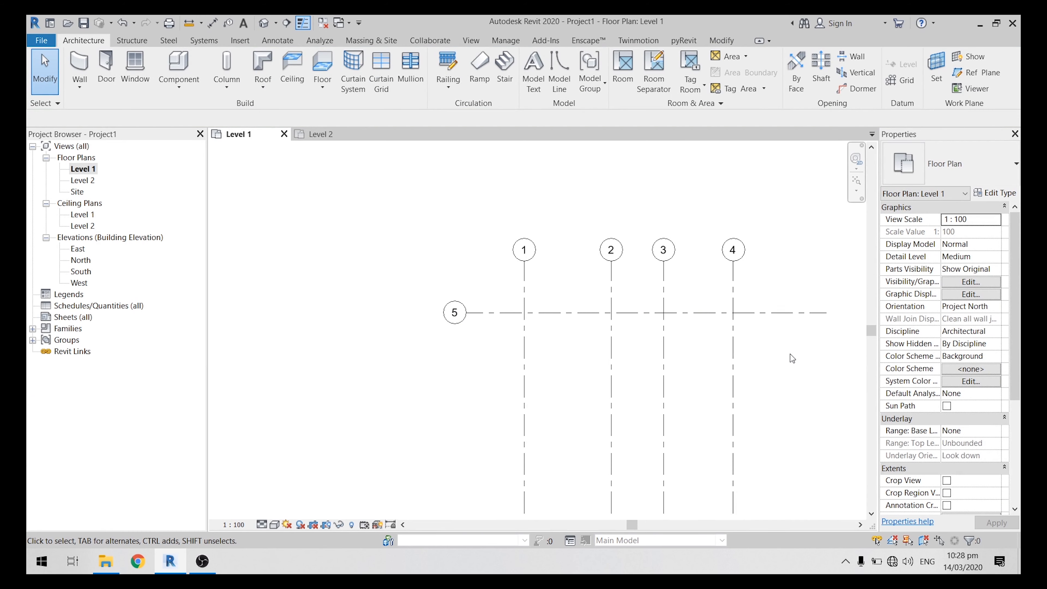
scroll(465, 349, "up", 1)
scroll(465, 349, "up", 1)
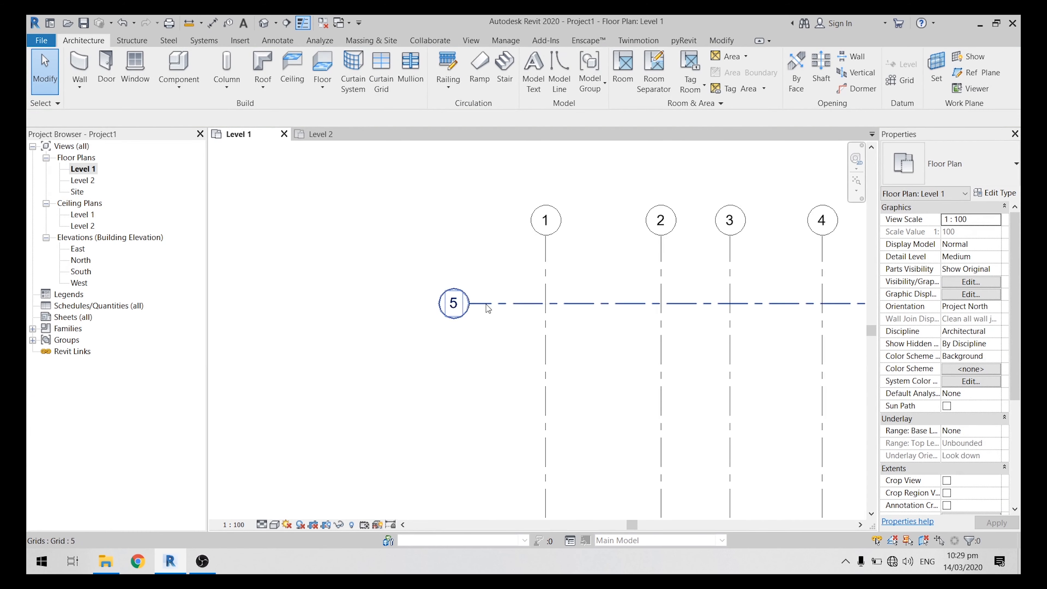
scroll(470, 311, "up", 1)
scroll(471, 311, "up", 1)
left_click(471, 311)
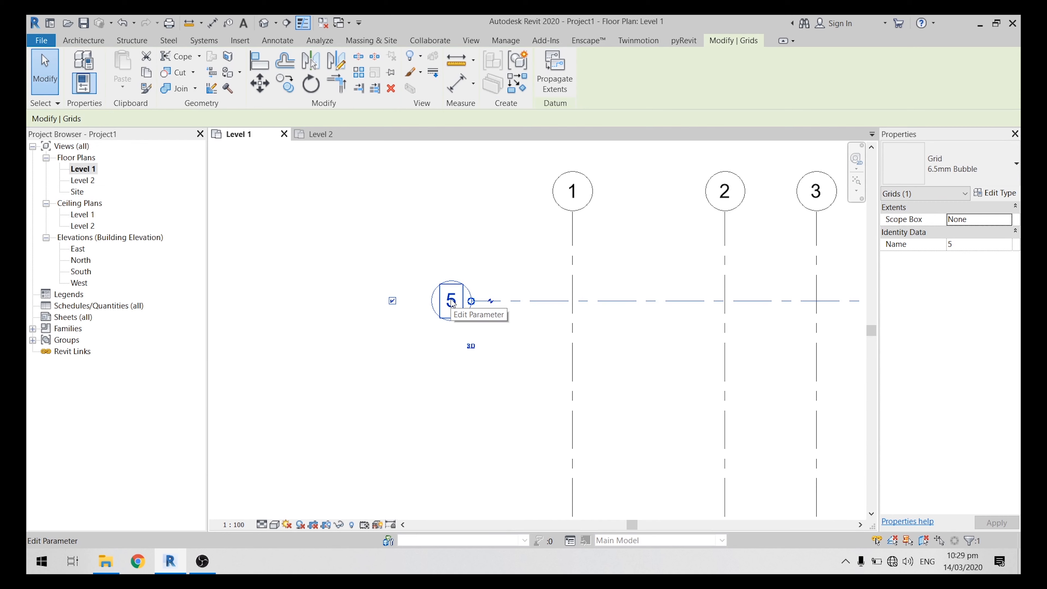
left_click(451, 302)
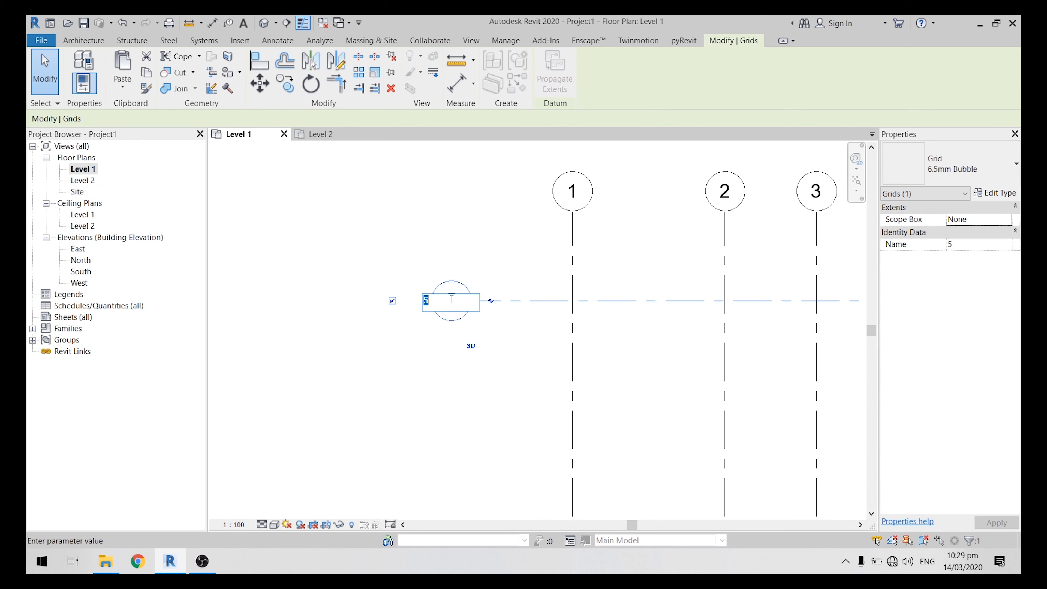
type("A")
key("Return")
Copy grid line A with the Multiple option enabled, placing the first copy 3 m below it
scroll(470, 229, "down", 3)
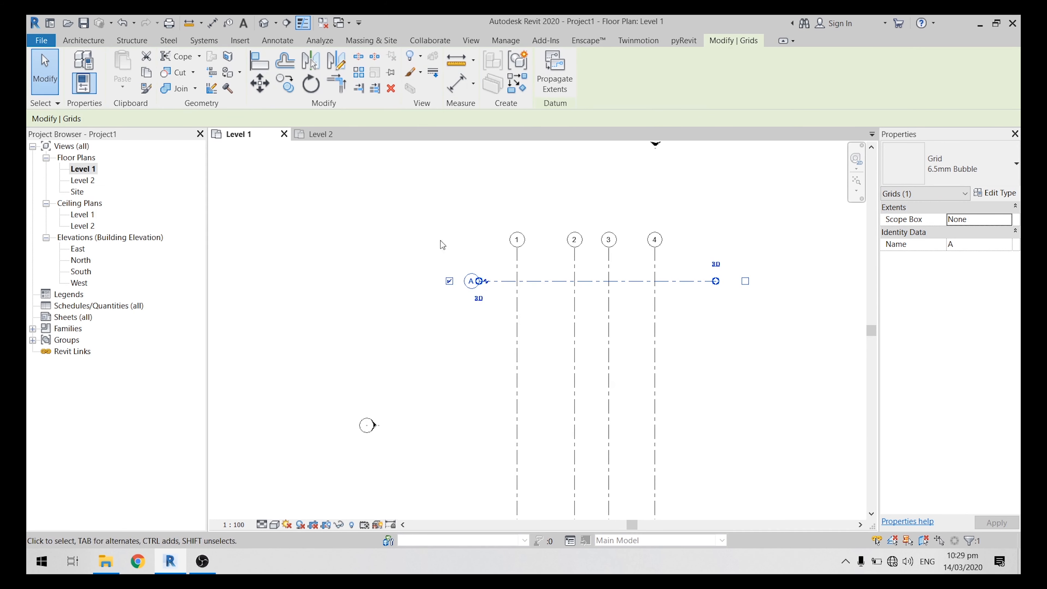
left_click(284, 83)
left_click(493, 281)
type("3")
key("Return")
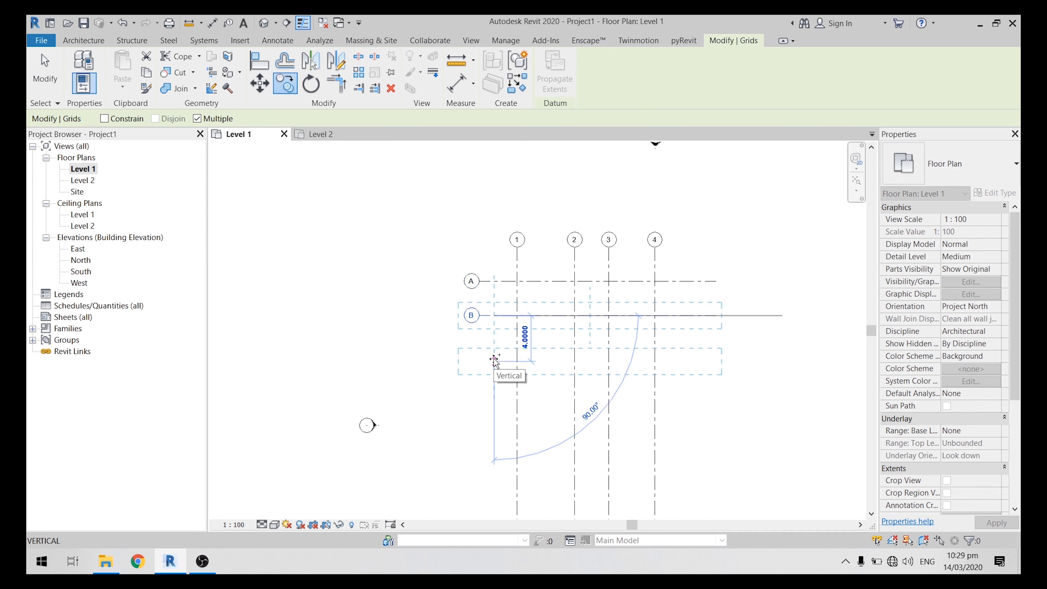
Place two more horizontal grid line copies below grid line B at 4 m spacing and end the Copy command
scroll(494, 359, "up", 1)
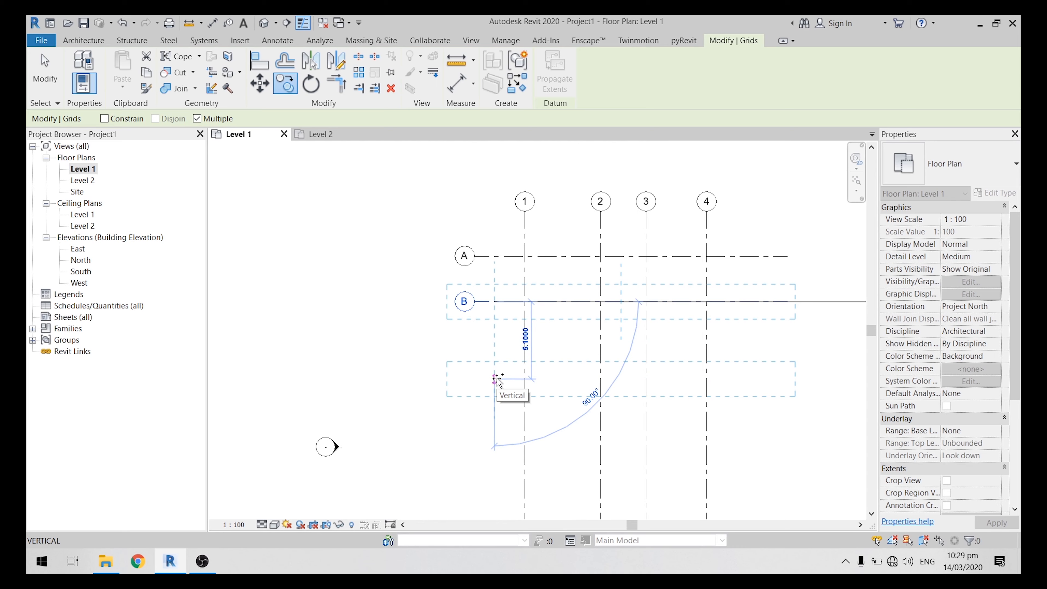
type("4000")
key("Return")
type("4000")
key("Return")
key("Escape")
key("Escape")
Examine how far the horizontal and vertical grid lines extend across the whole grid
scroll(556, 338, "down", 1)
middle_click_drag(606, 361, 598, 292)
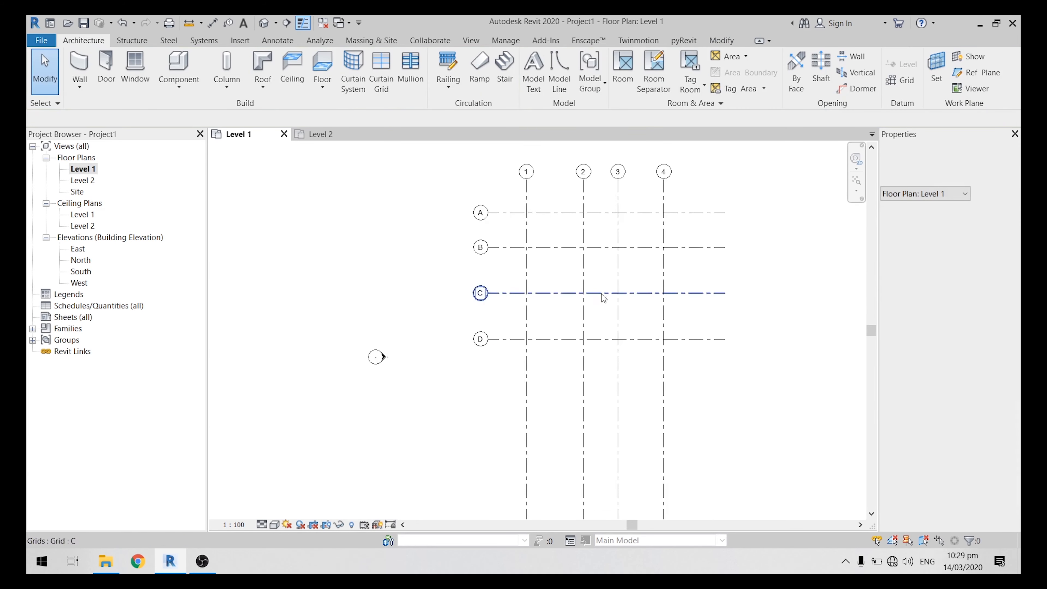
scroll(600, 296, "down", 3)
scroll(658, 284, "up", 1)
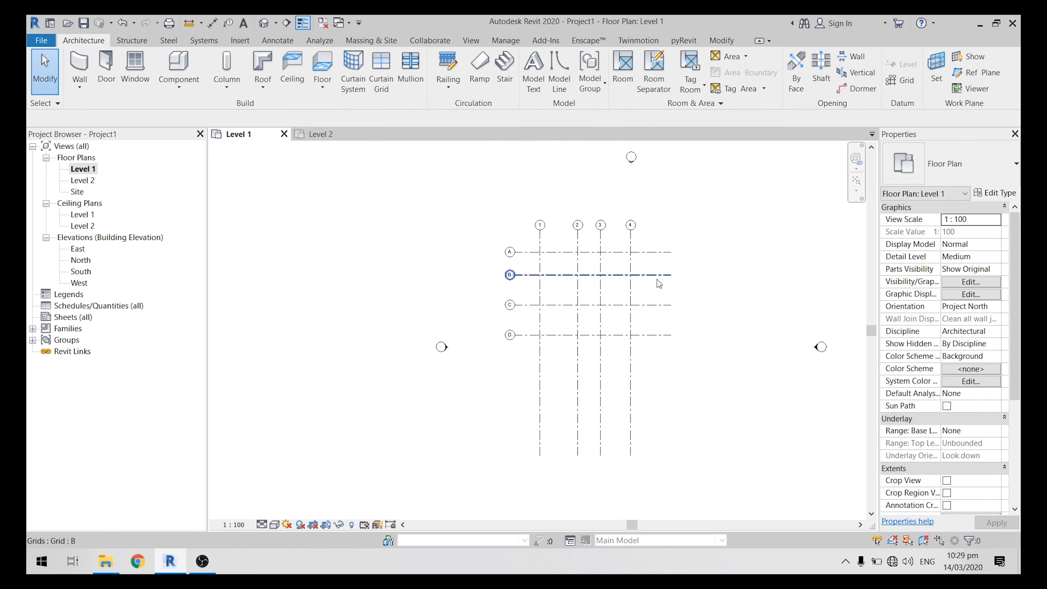
scroll(651, 255, "up", 2)
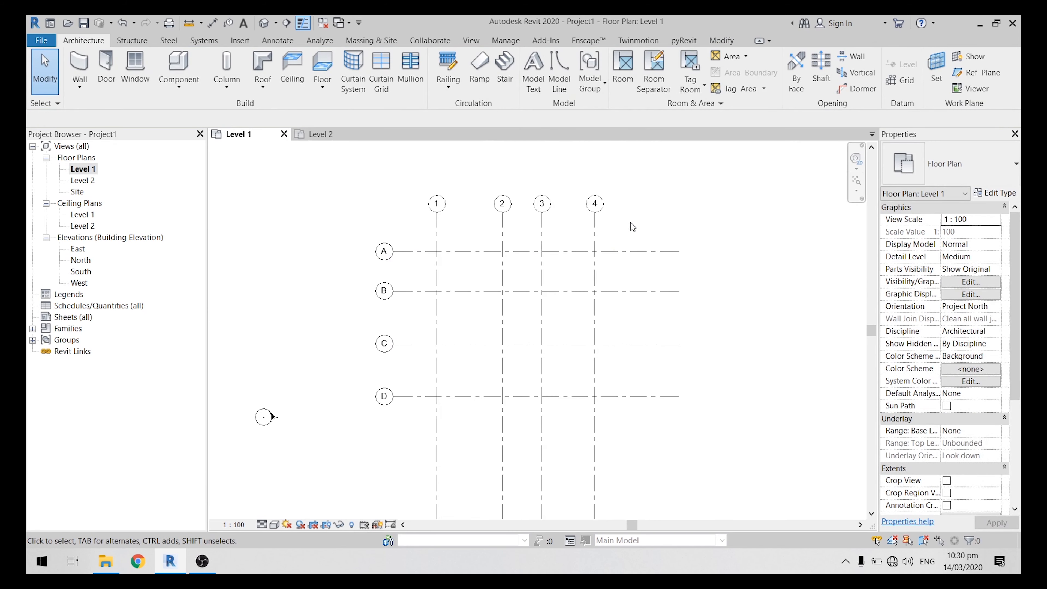
scroll(605, 296, "down", 3)
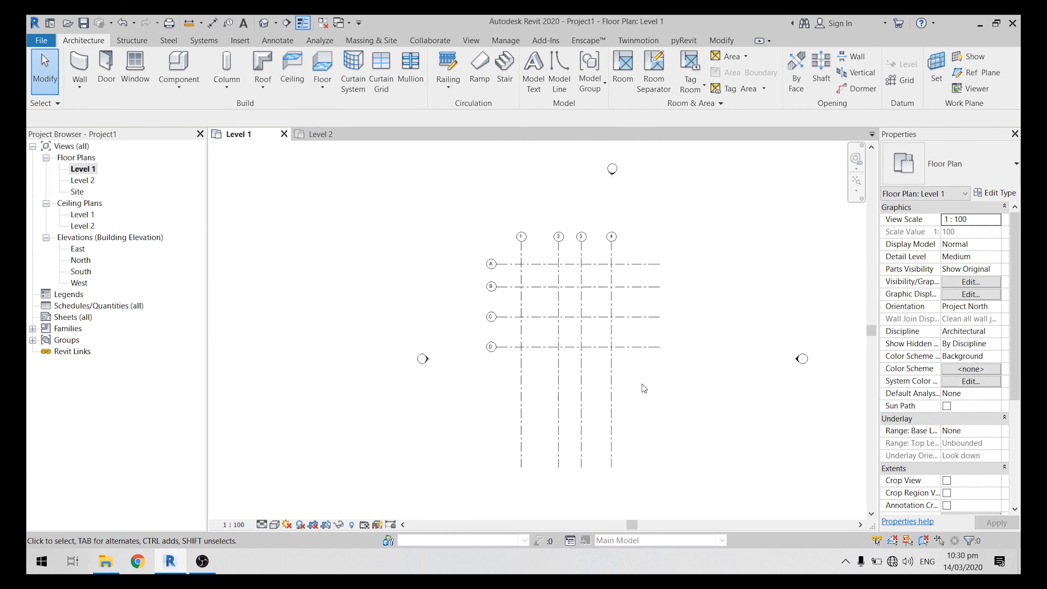
scroll(642, 395, "up", 1)
middle_click_drag(625, 431, 631, 407)
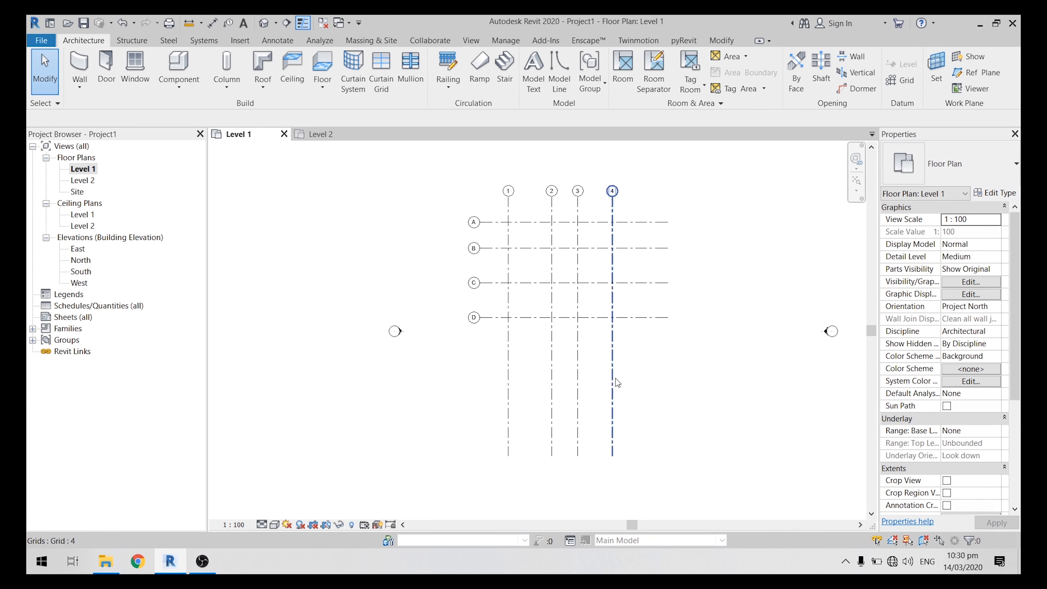
Shorten the horizontal grid lines together by moving grid line A's locked right end closer to grid line 4, then deselect it
scroll(640, 239, "up", 3)
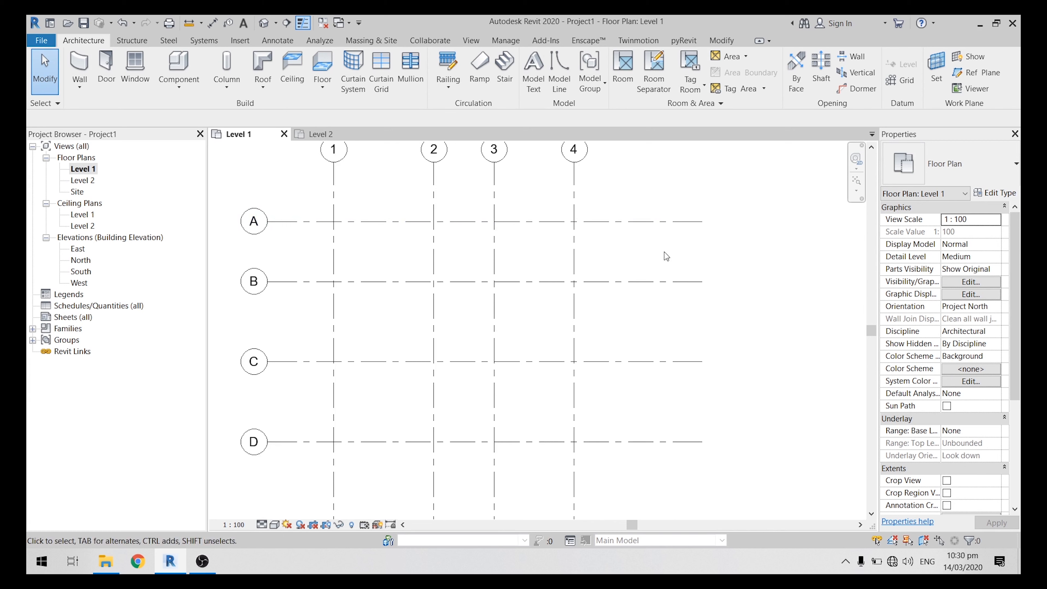
middle_click_drag(666, 255, 655, 300)
left_click(636, 269)
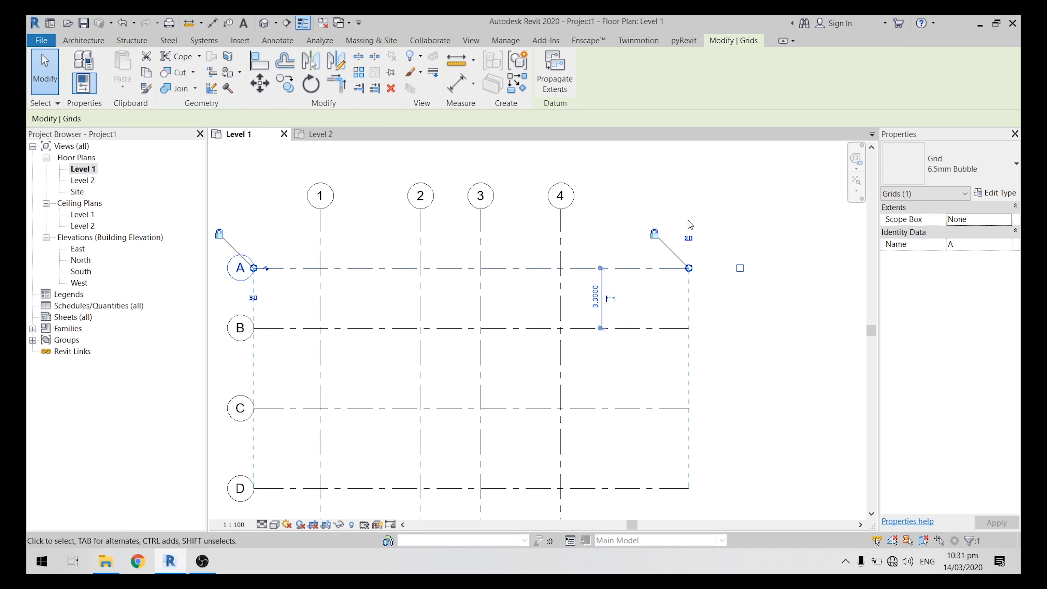
scroll(689, 268, "up", 1)
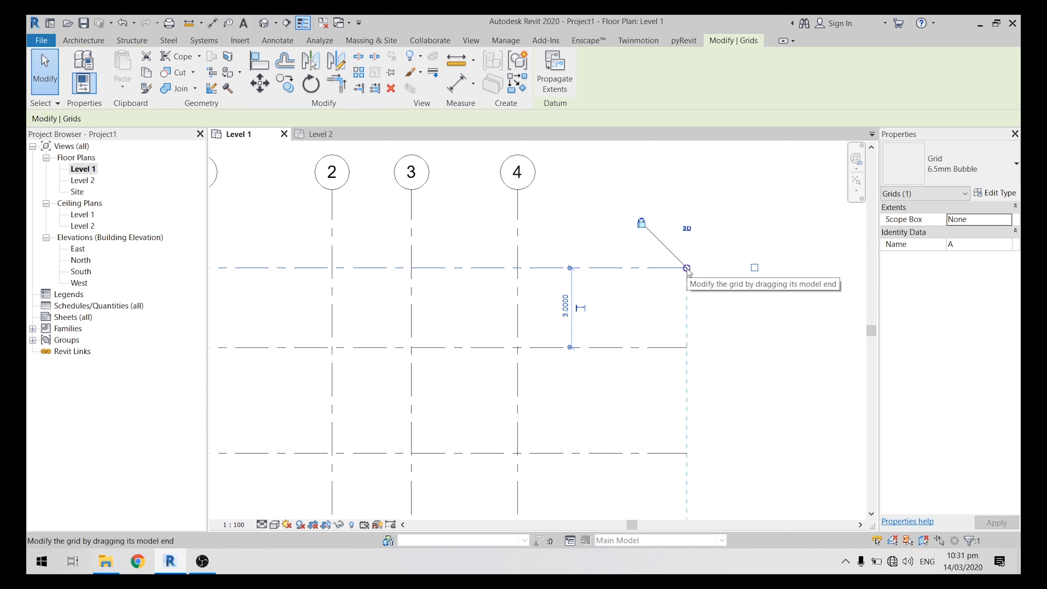
left_click_drag(687, 268, 582, 268)
scroll(638, 206, "down", 4)
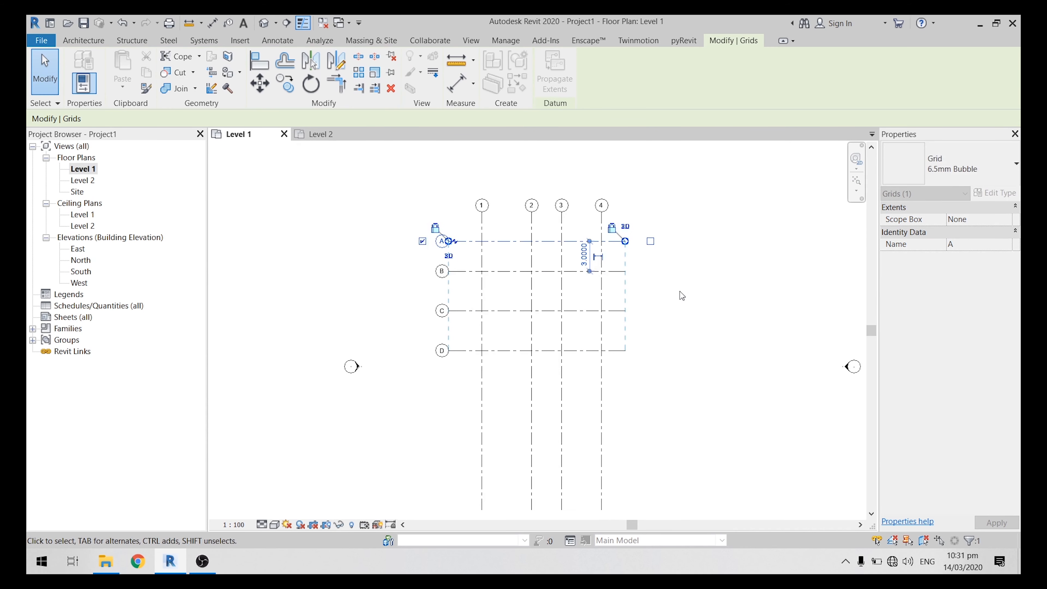
key("Escape")
Unlock grid line A's right end and extend it alone to the right beyond grid lines B, C and D
scroll(623, 279, "up", 2)
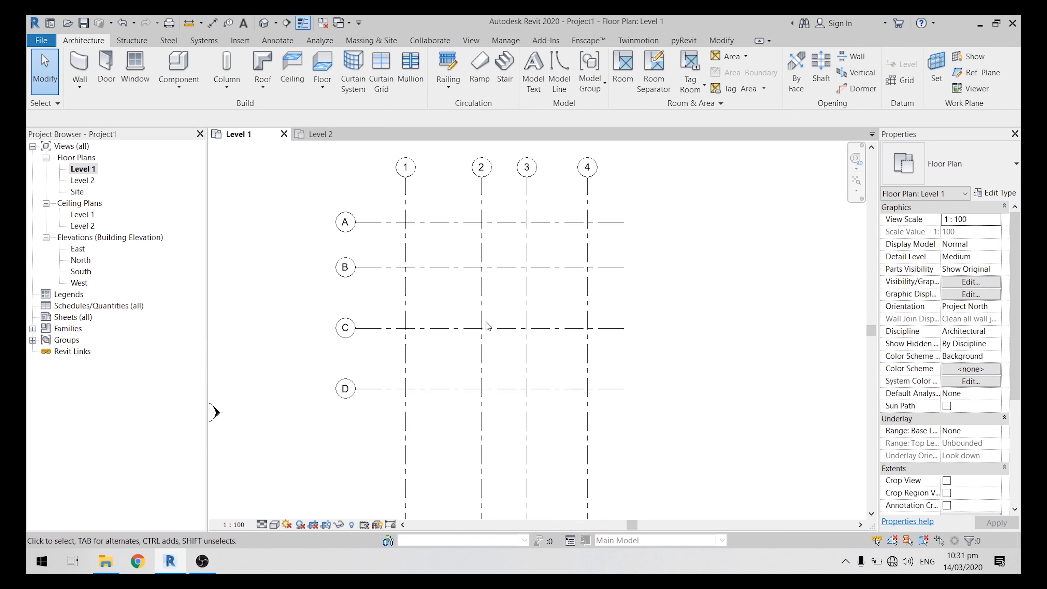
scroll(624, 221, "up", 1)
scroll(624, 220, "up", 1)
left_click(620, 225)
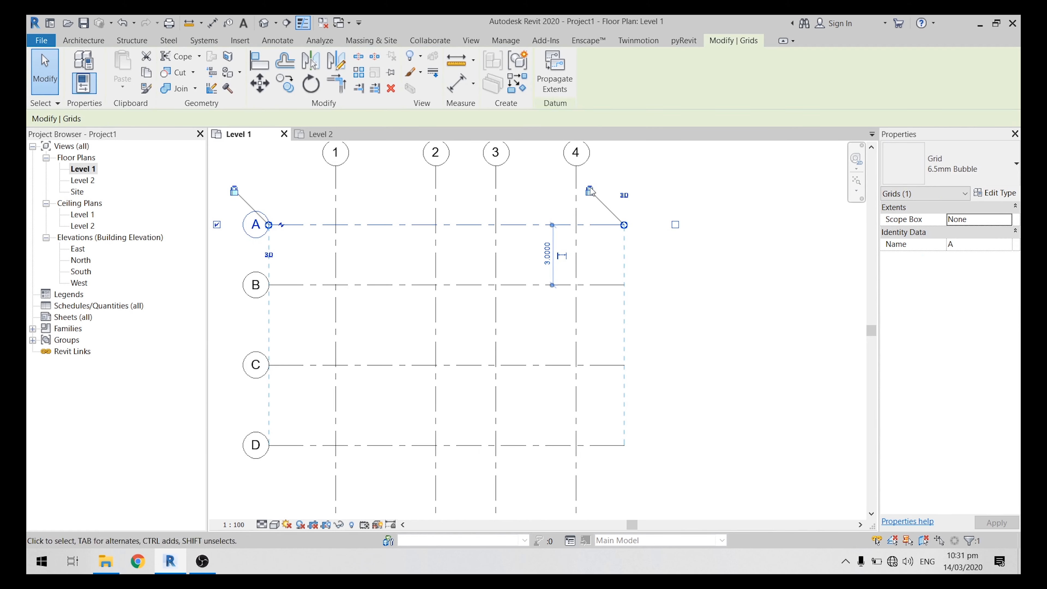
left_click_drag(624, 225, 716, 226)
left_click(675, 177)
scroll(632, 247, "down", 1)
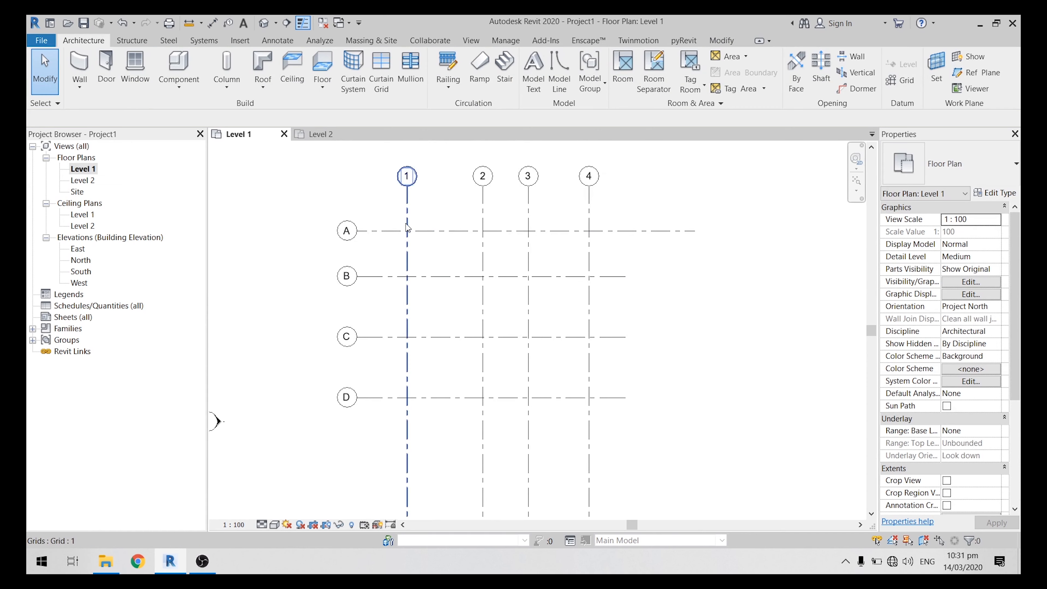
Move grid line A's right end back into alignment with the ends of the other horizontal grid lines and reselect it
scroll(606, 194, "up", 1)
left_click(652, 244)
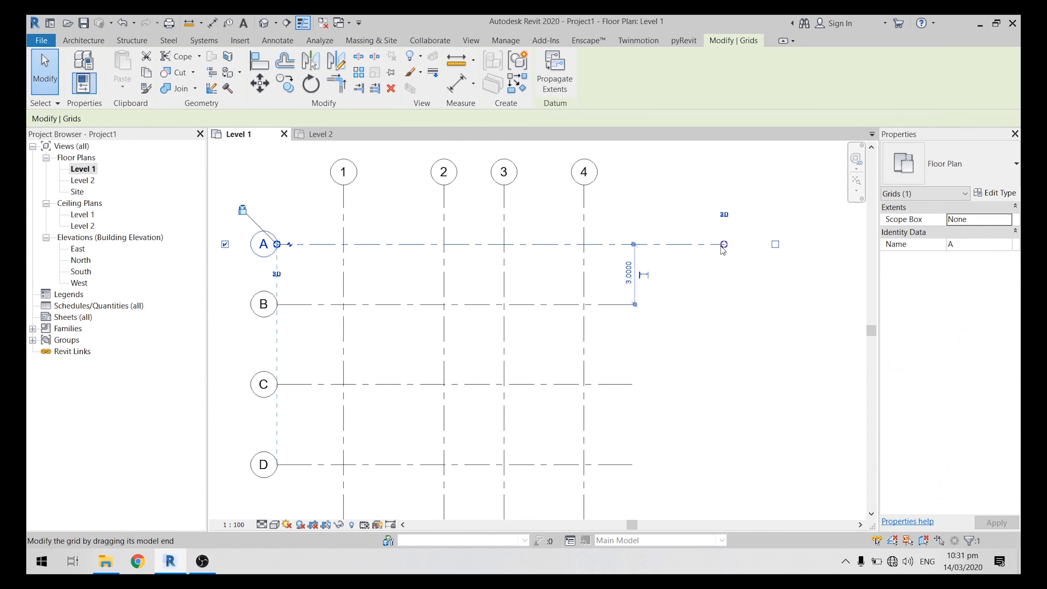
left_click_drag(723, 245, 634, 244)
left_click(651, 255)
left_click(630, 244)
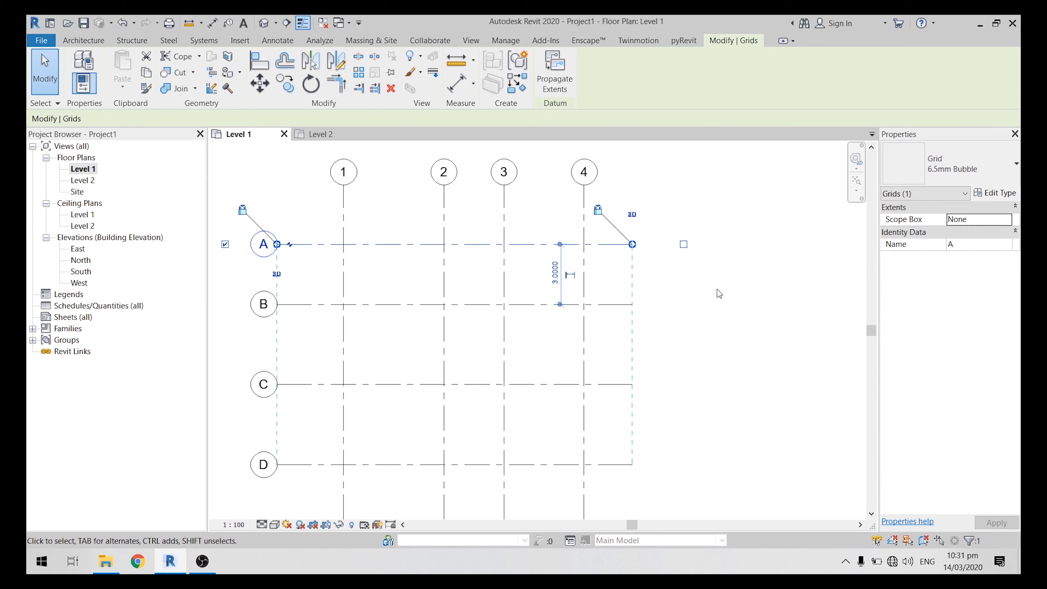
Select grid lines B, C and D in turn to check their end alignment, then clear the selection
middle_click_drag(595, 349, 612, 327)
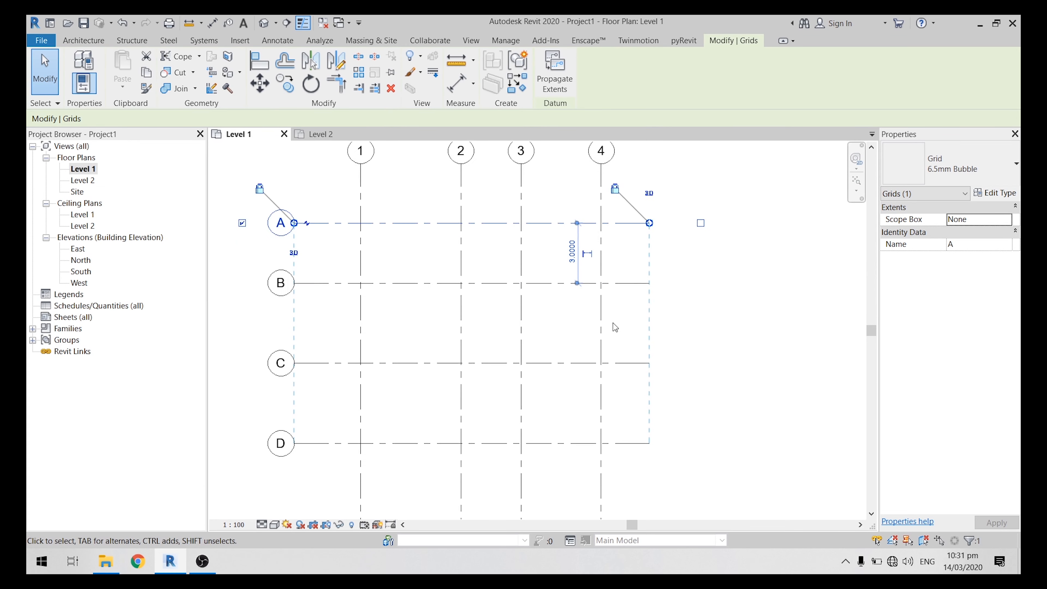
scroll(615, 323, "down", 1)
left_click(627, 288)
left_click(629, 357)
left_click(638, 428)
left_click(704, 352)
Shorten the vertical grid lines together by moving grid line 4's lower end up to just below grid line D
middle_click_drag(688, 373, 684, 243)
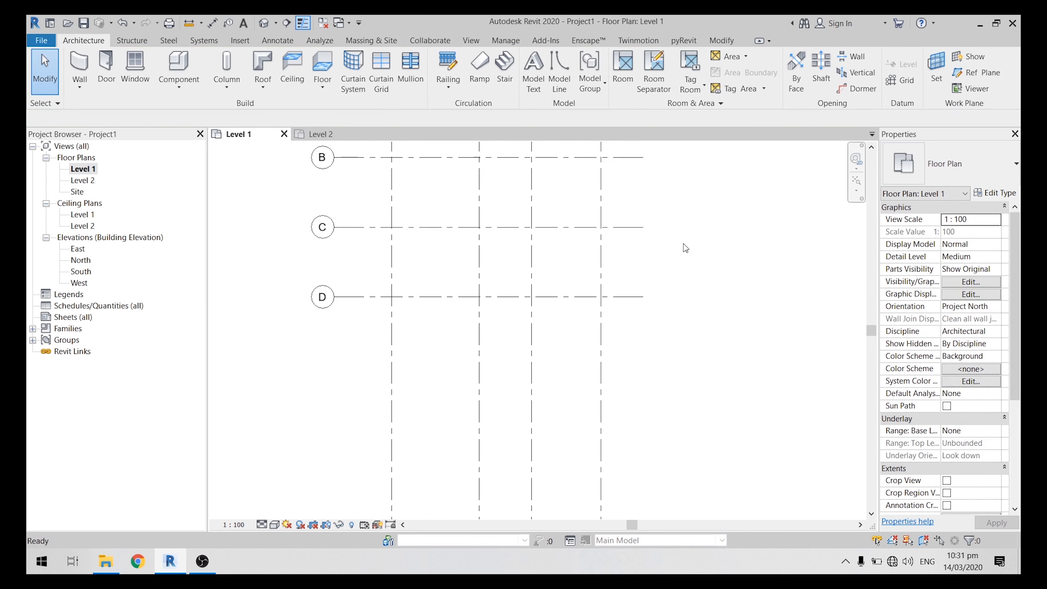
scroll(675, 269, "down", 2)
middle_click_drag(669, 359, 644, 398)
left_click(606, 363)
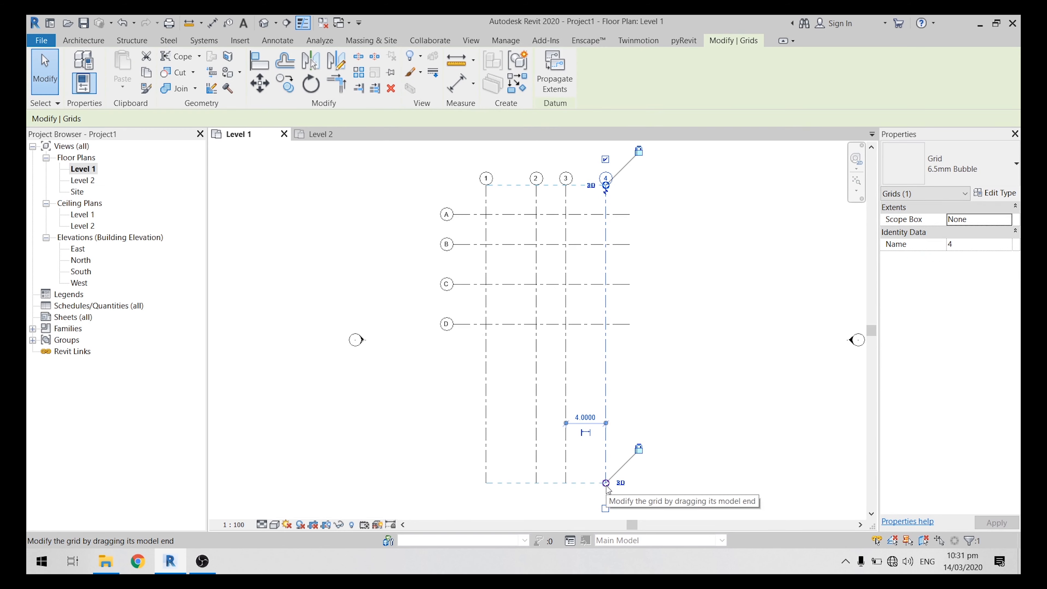
left_click_drag(606, 483, 603, 345)
left_click(698, 249)
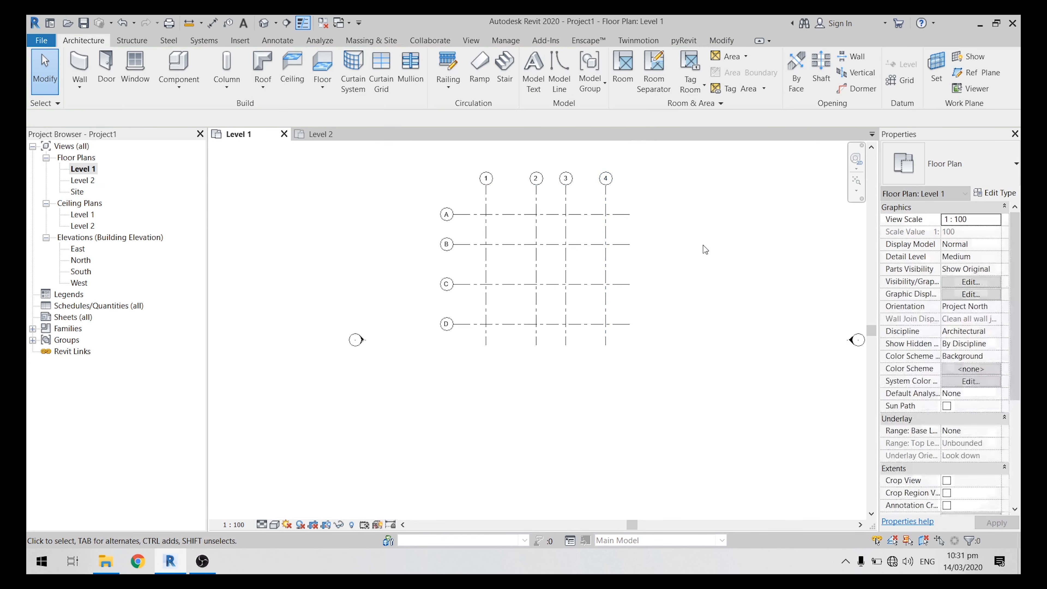
Hide grid line A's bubble at its left end and show the bubble at its right end instead
scroll(591, 213, "up", 2)
middle_click_drag(611, 231, 635, 257)
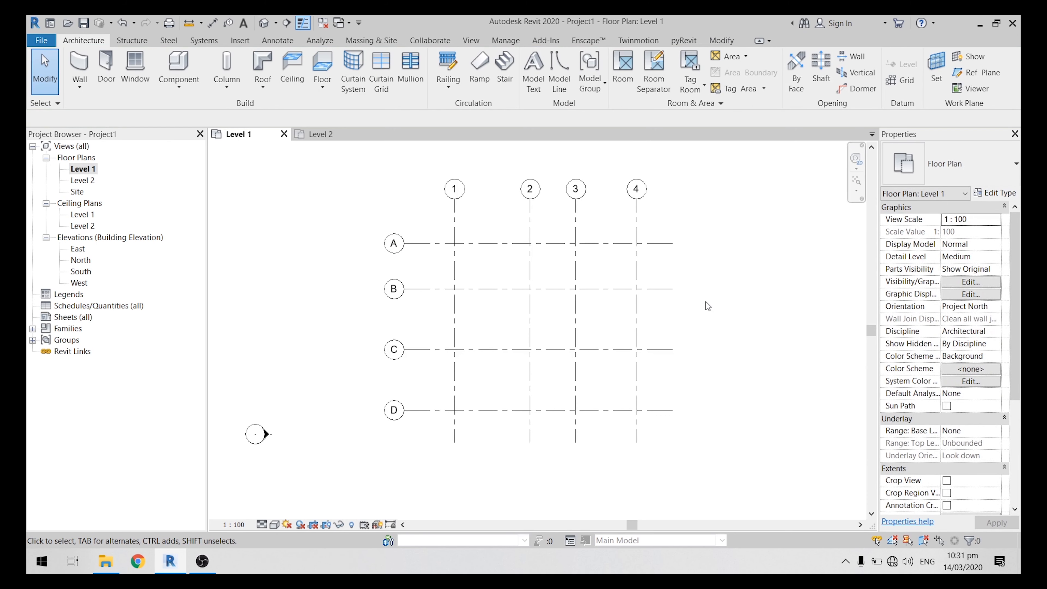
middle_click_drag(707, 306, 745, 313)
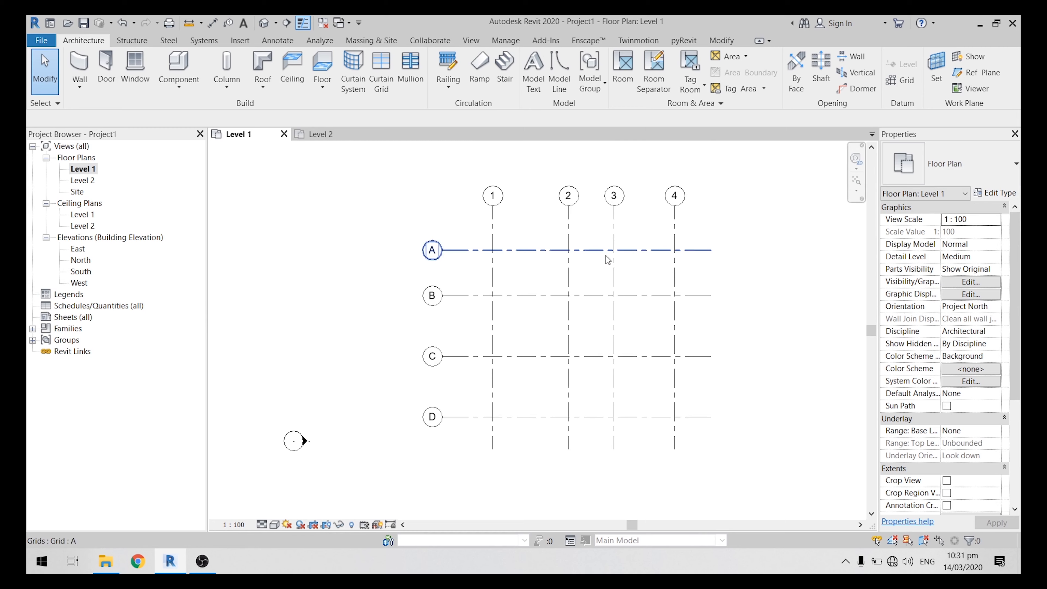
left_click(515, 250)
scroll(542, 245, "up", 1)
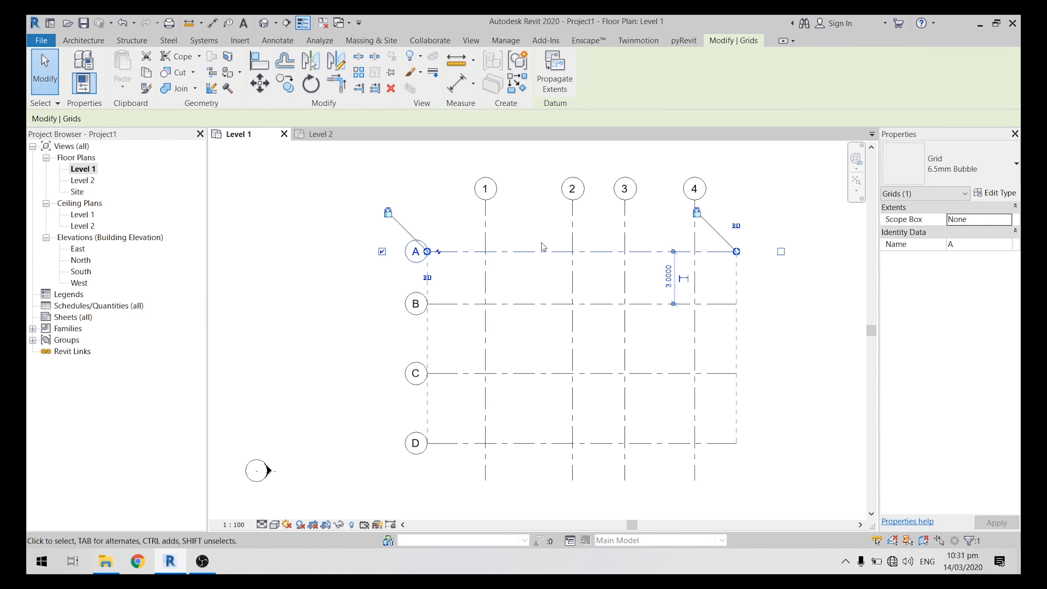
scroll(381, 252, "up", 5)
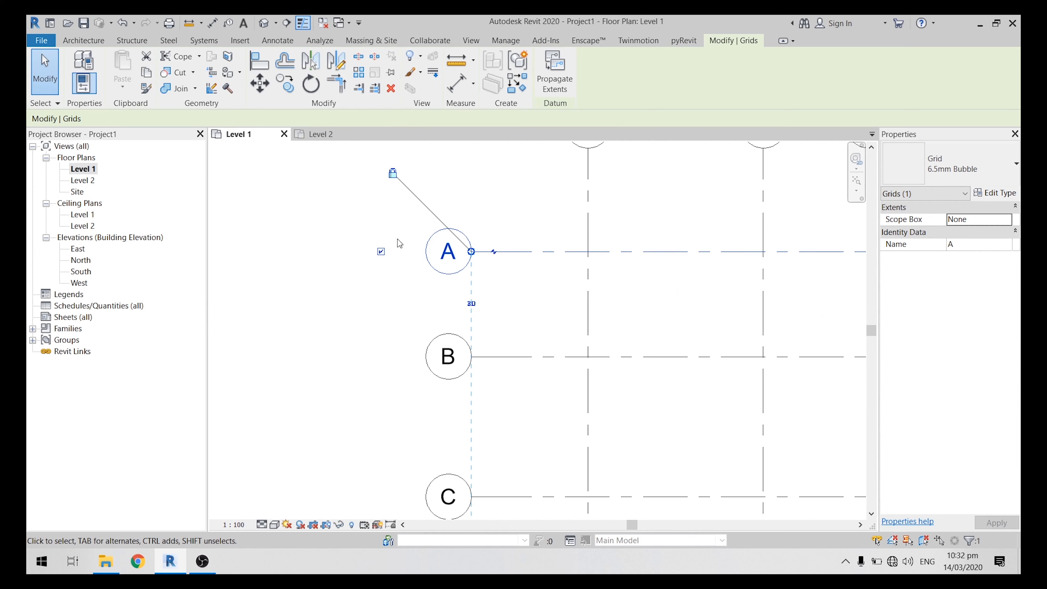
scroll(367, 285, "down", 3)
scroll(367, 289, "down", 1)
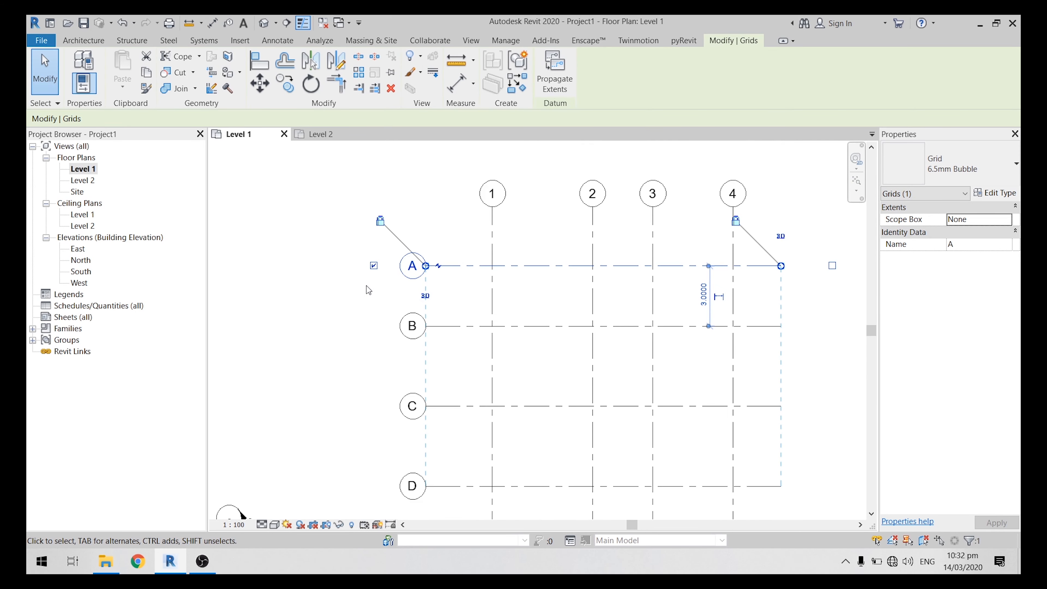
left_click(374, 266)
middle_click_drag(804, 305, 718, 307)
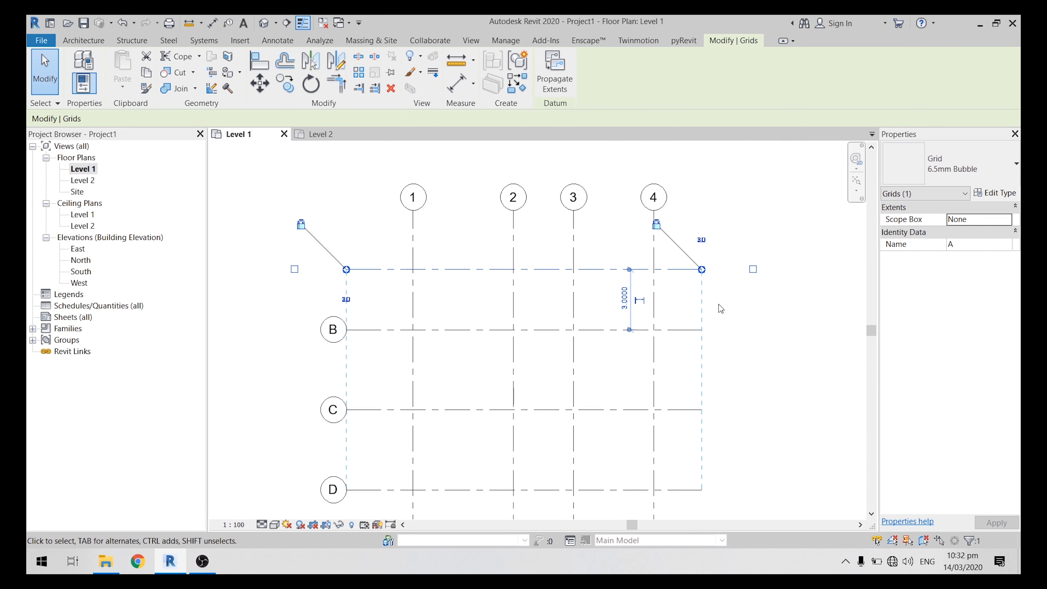
left_click(752, 269)
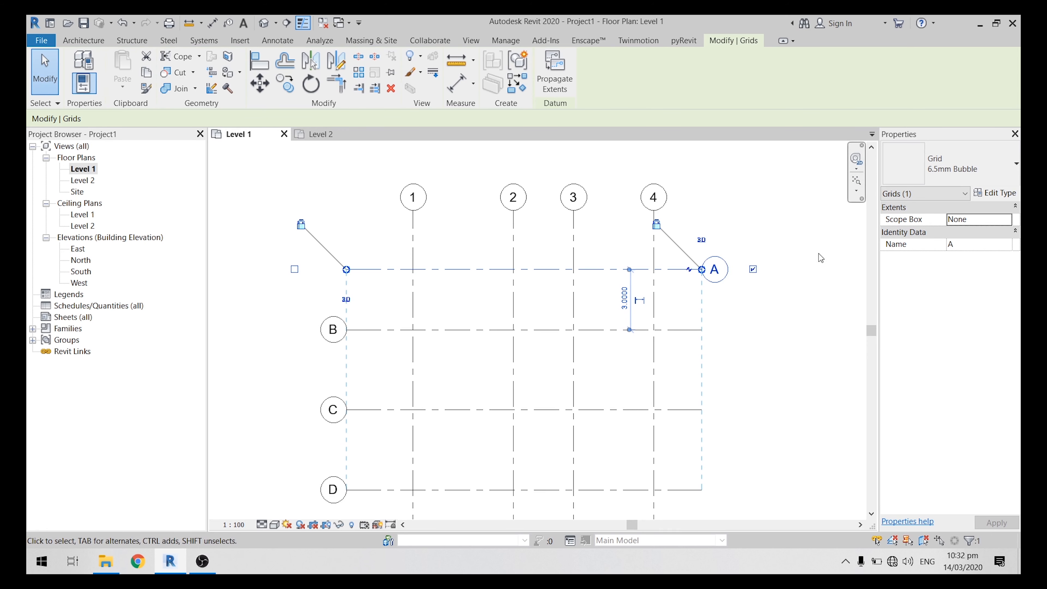
Show grid line A's left bubble again, hide its right bubble and deselect the line
left_click(294, 270)
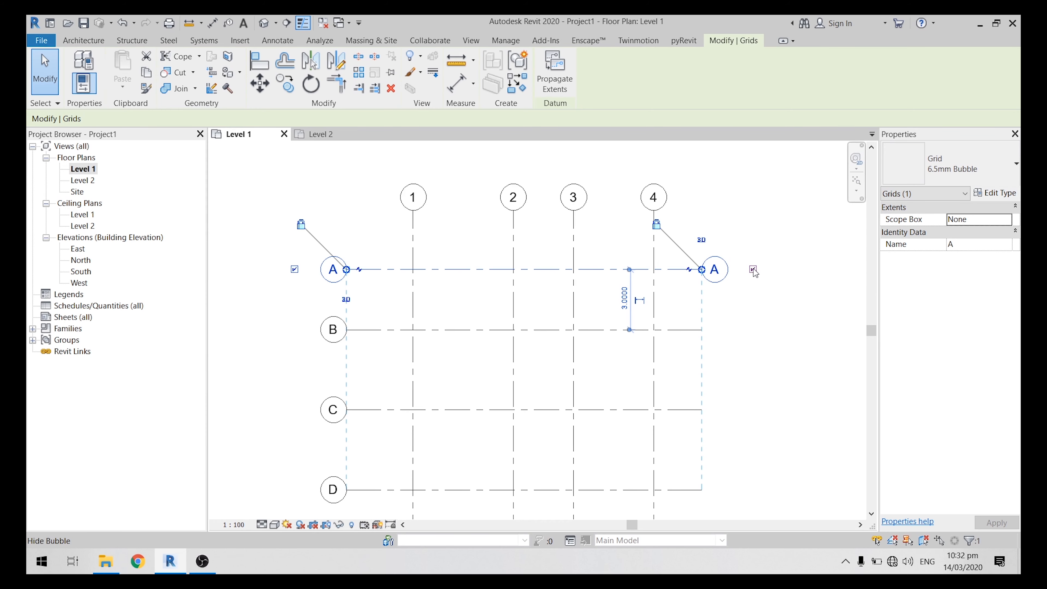
left_click(766, 216)
scroll(761, 248, "down", 5)
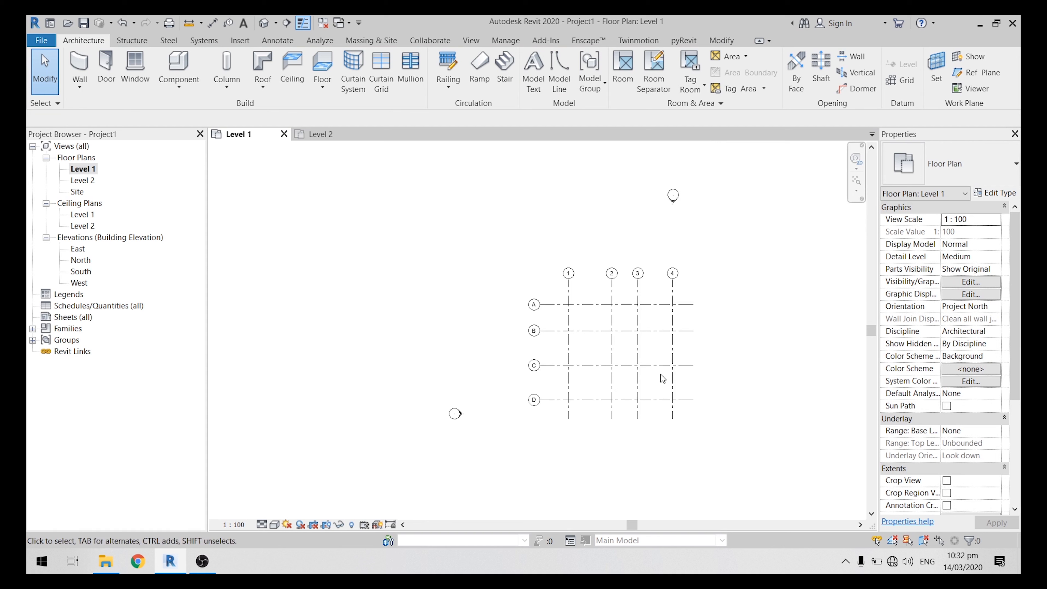
scroll(618, 365, "up", 3)
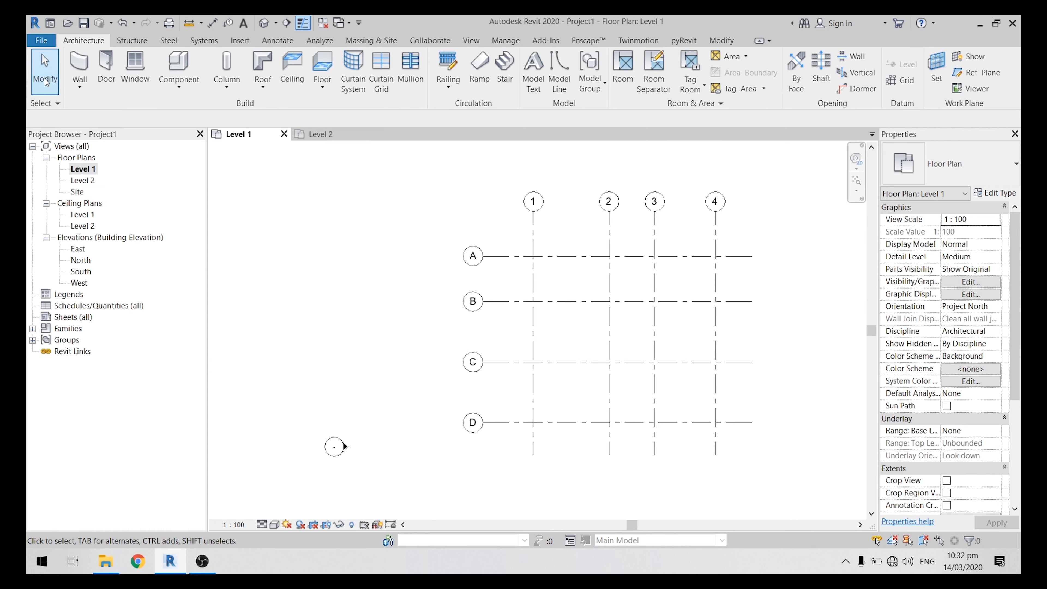
Set up a Generic - 200mm architectural wall drawn by height, with its top constrained to Level 2
left_click(79, 68)
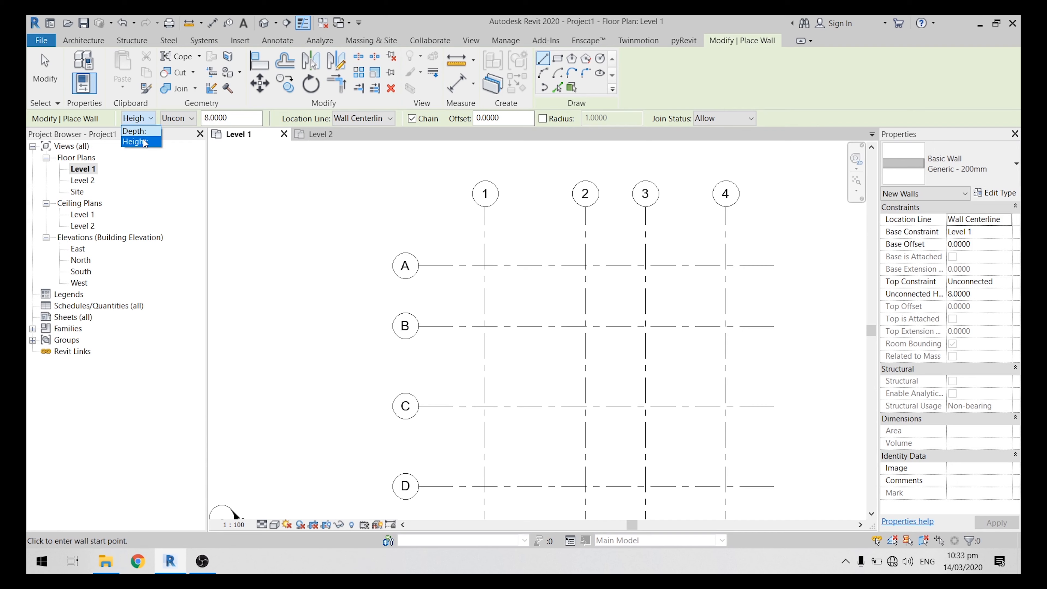
left_click(138, 141)
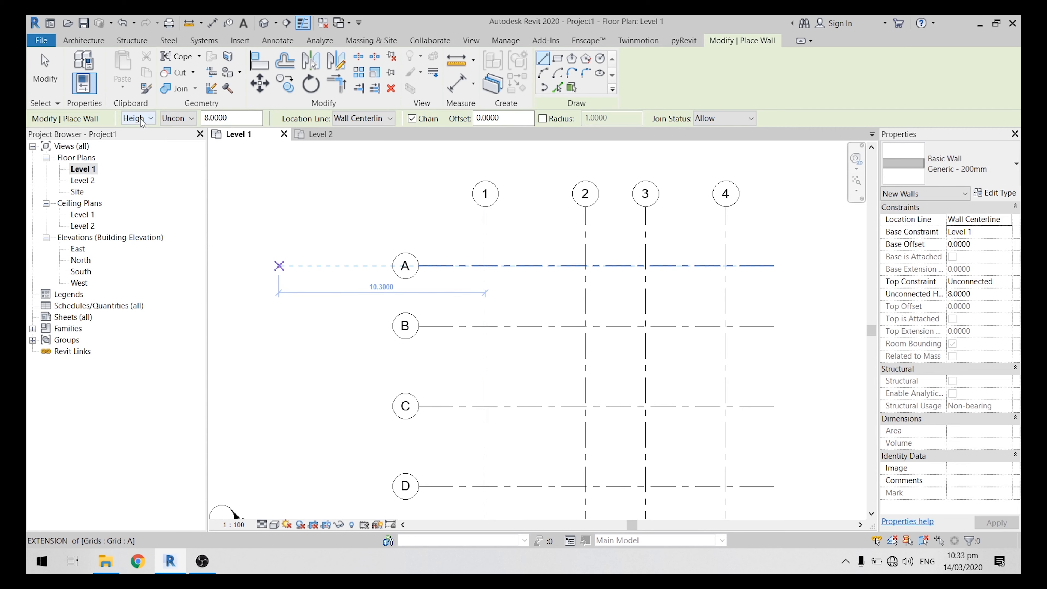
left_click(151, 119)
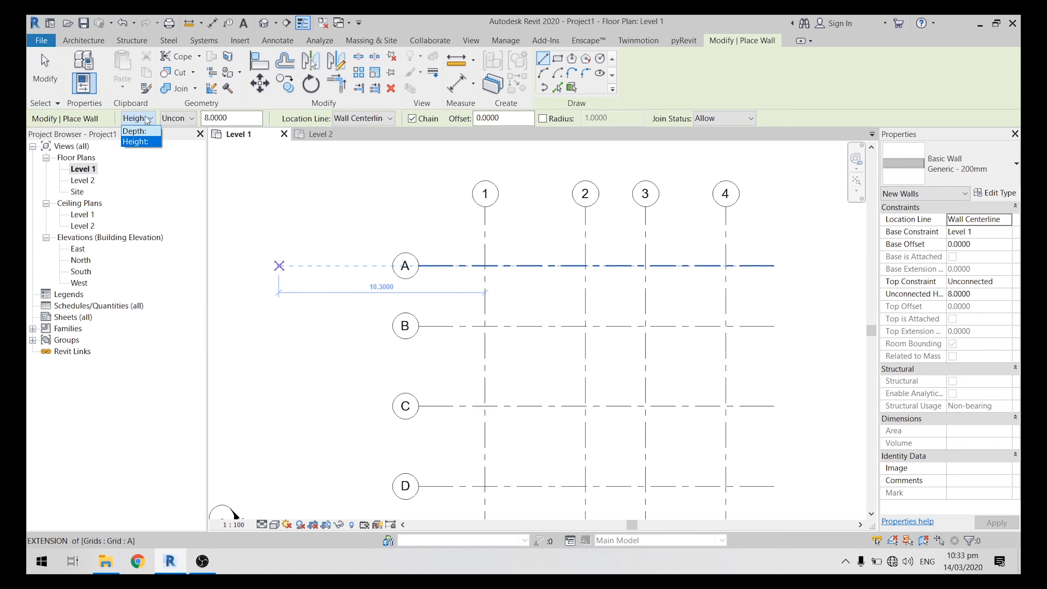
left_click(147, 119)
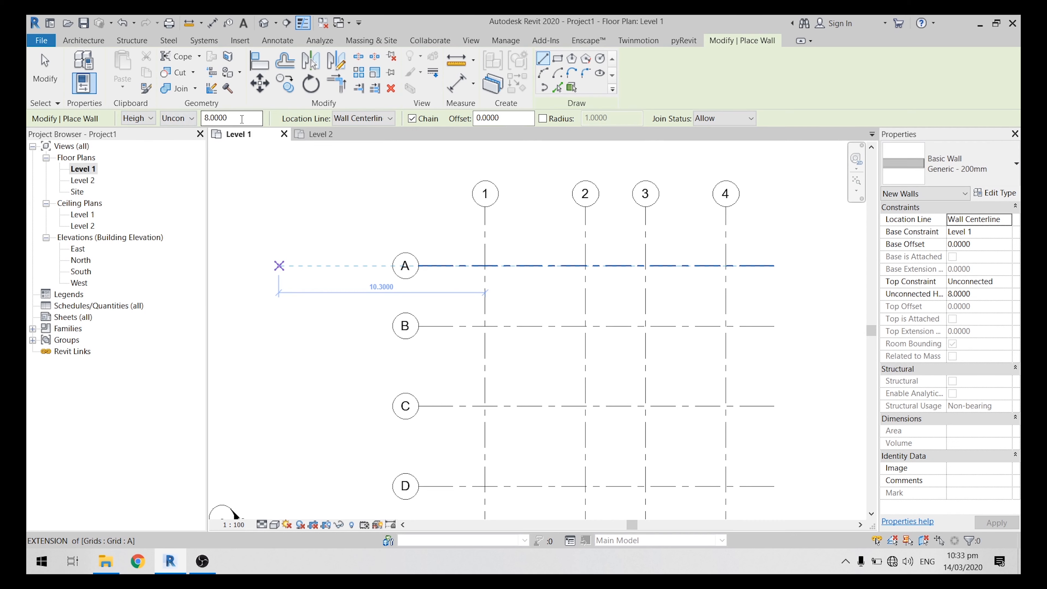
left_click(190, 119)
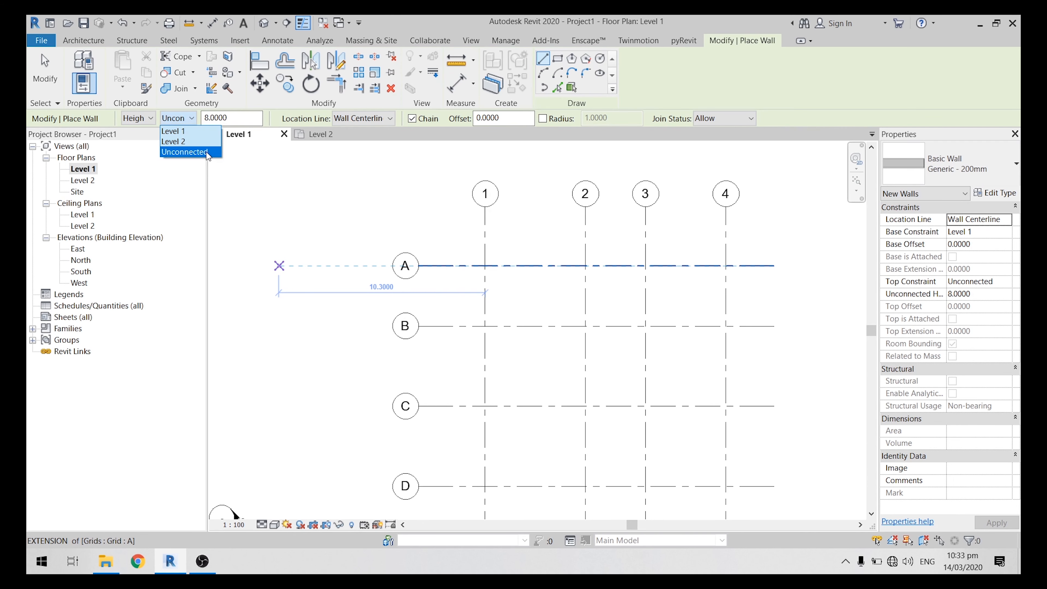
left_click(187, 142)
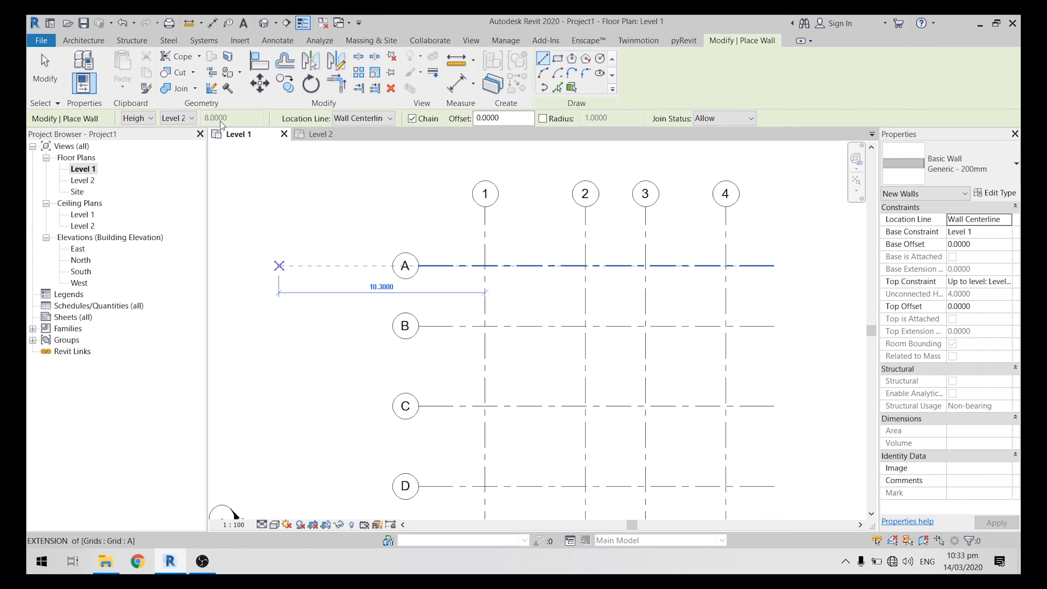
Draw the wall on its centerline along grid line A from grid 1 to grid 4, and end the Wall command
middle_click_drag(441, 265, 421, 272)
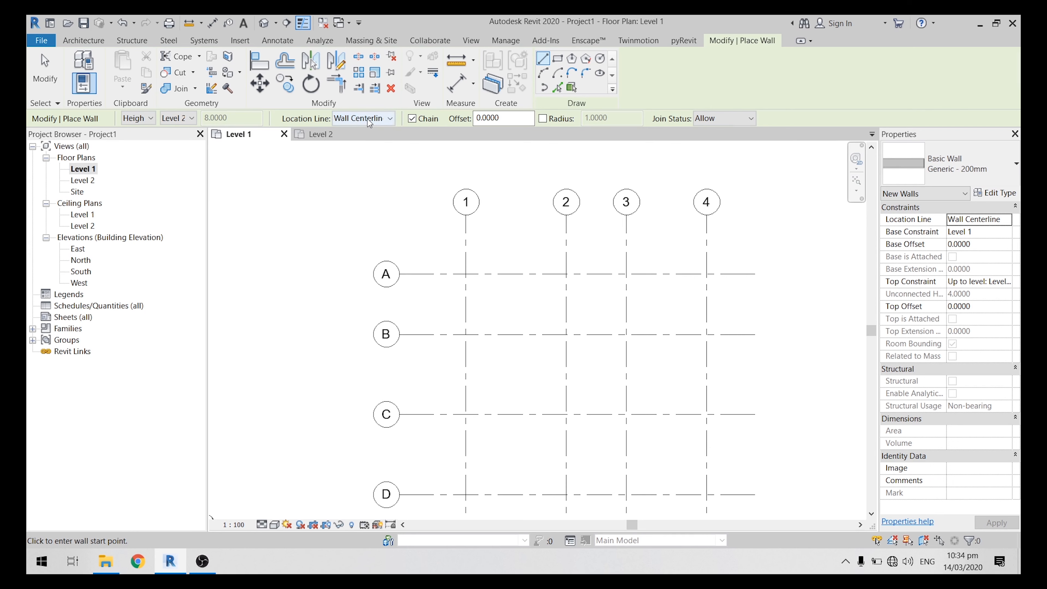
left_click(380, 118)
left_click(383, 121)
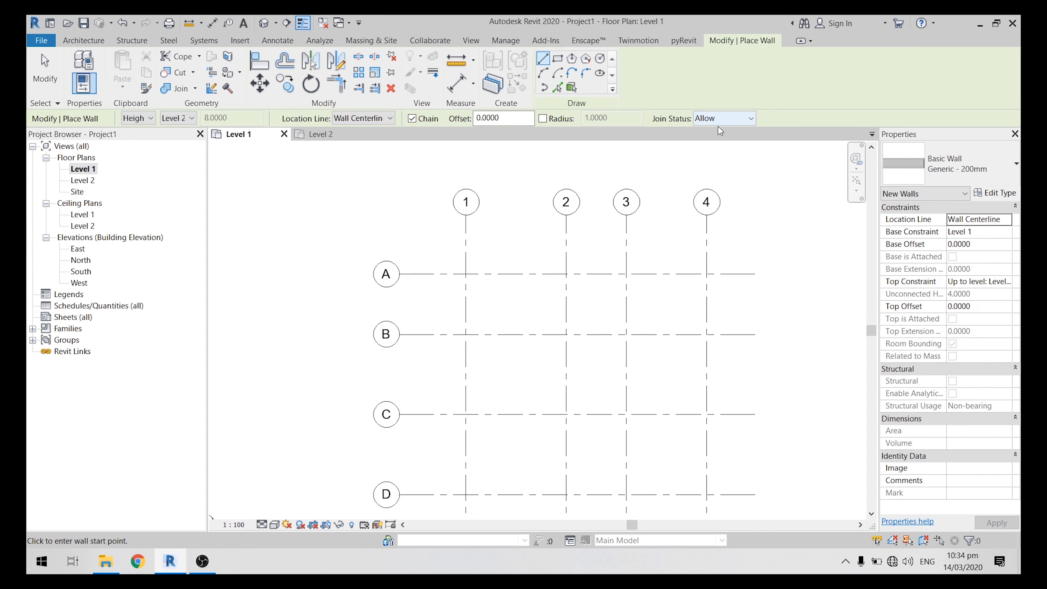
scroll(466, 306, "up", 2)
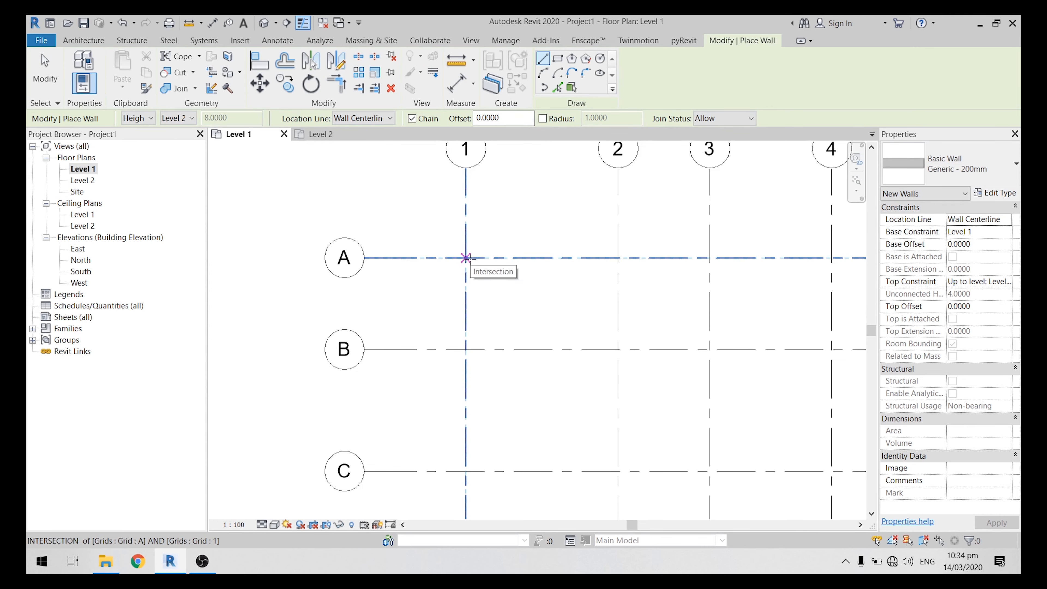
scroll(466, 257, "down", 2)
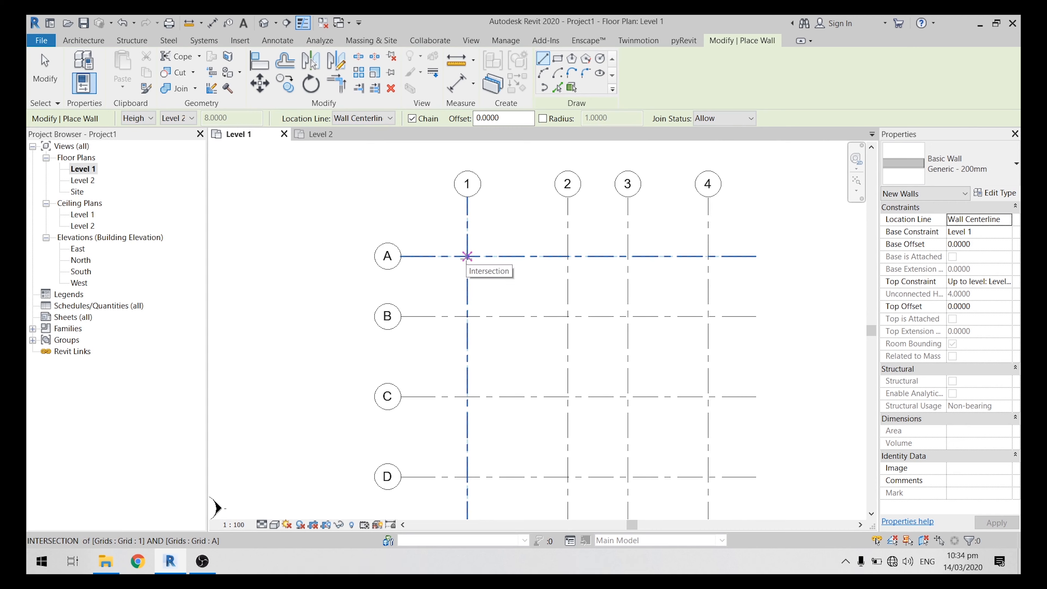
left_click(467, 256)
left_click(708, 256)
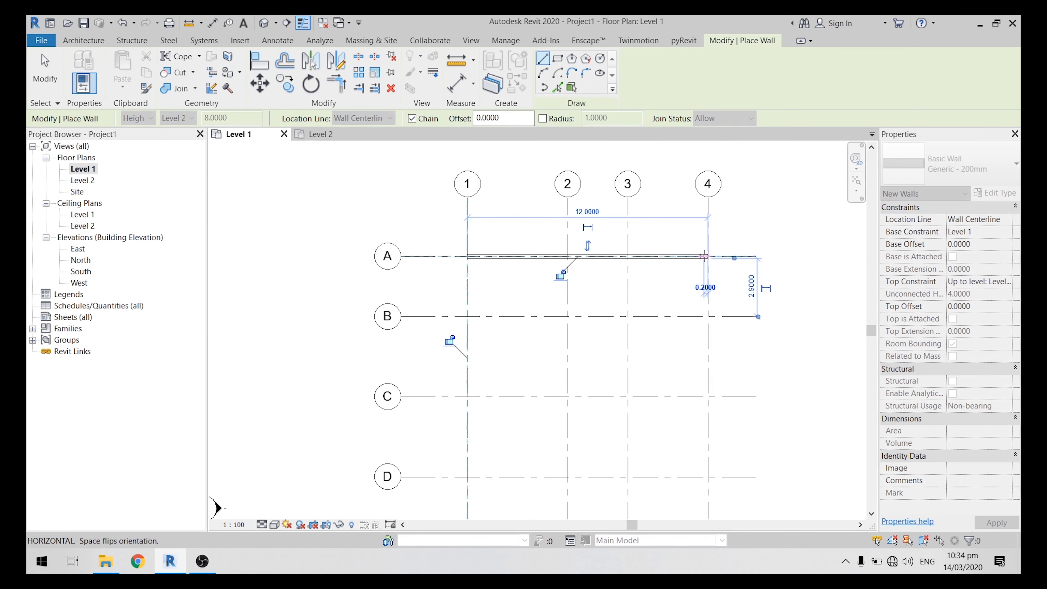
scroll(620, 494, "down", 1)
key("Escape")
key("Escape")
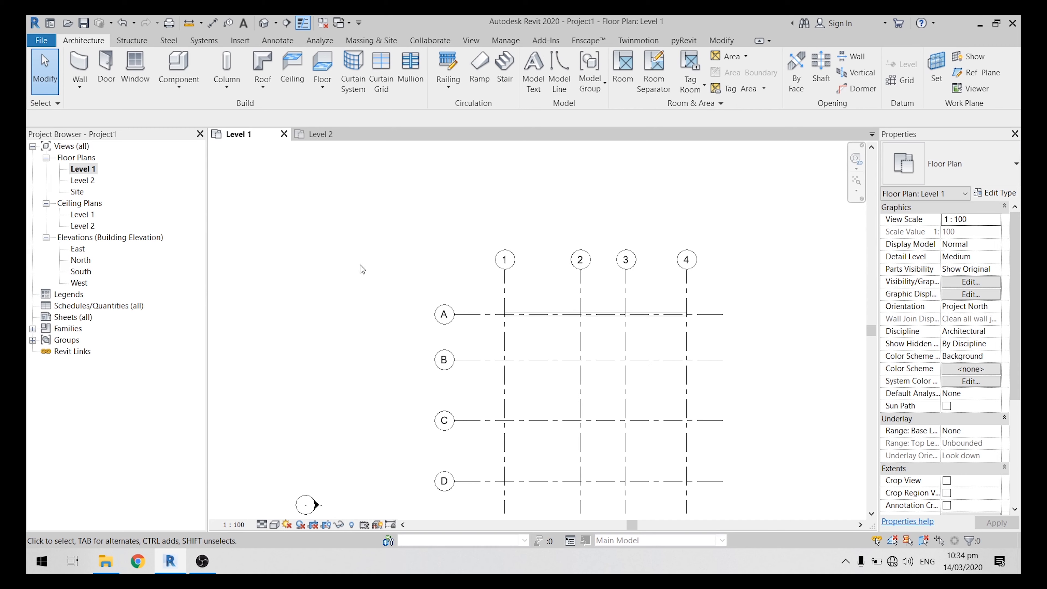
Move all grid lines and the wall together to the middle of the four elevation markers and deselect them
scroll(537, 346, "down", 3)
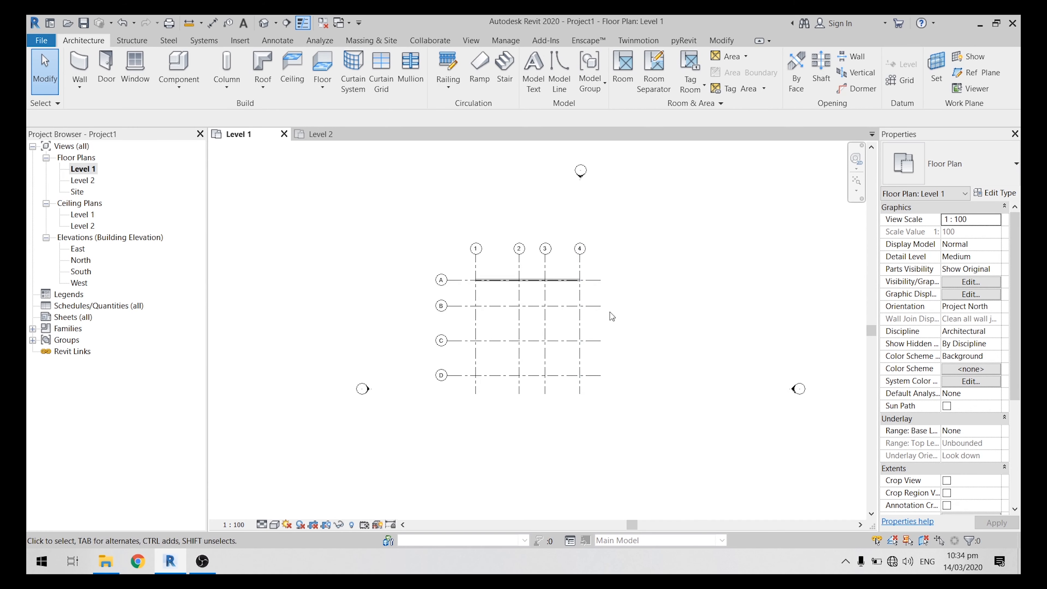
middle_click_drag(607, 335, 543, 291)
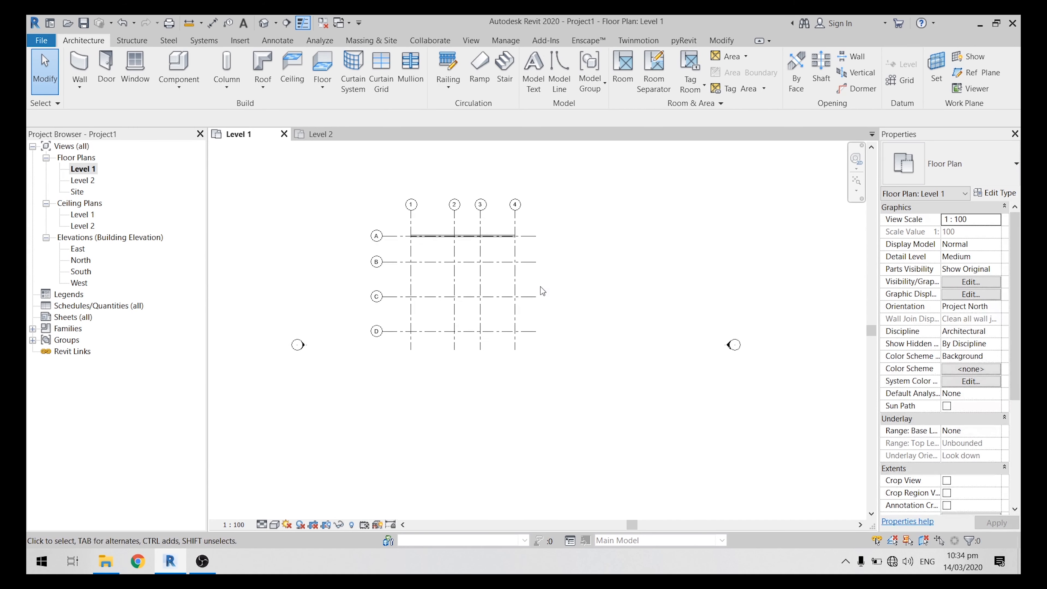
scroll(535, 284, "down", 2)
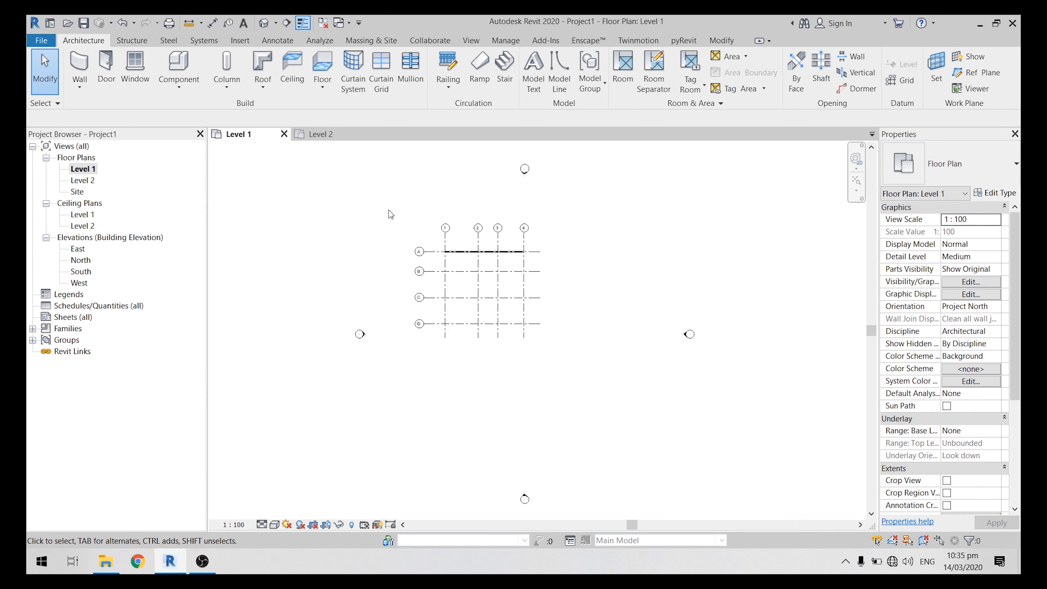
left_click_drag(392, 215, 600, 394)
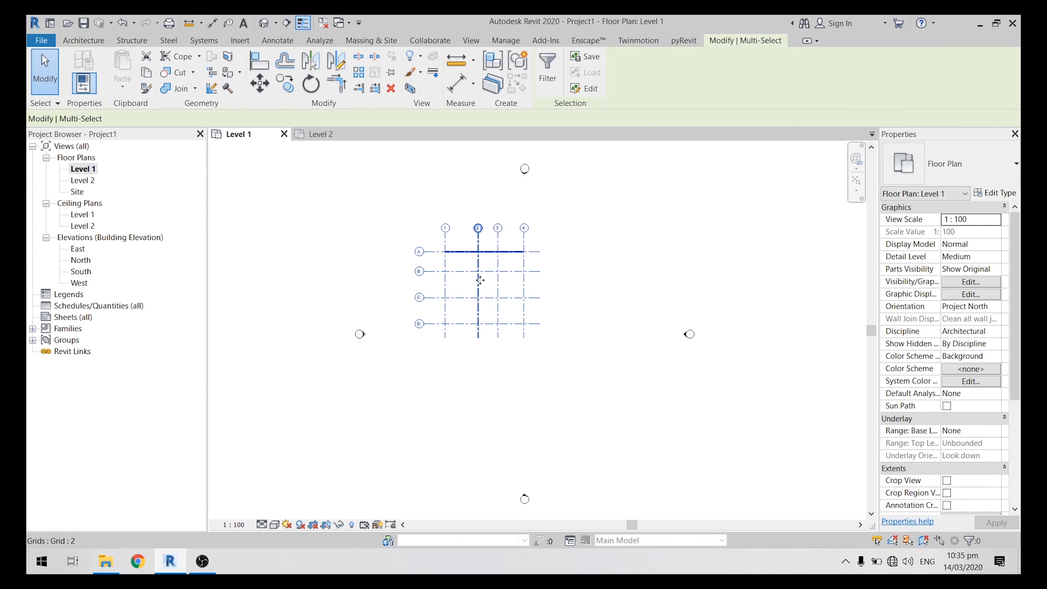
left_click_drag(395, 211, 602, 390)
left_click_drag(526, 283, 559, 337)
key("Escape")
scroll(463, 287, "up", 4)
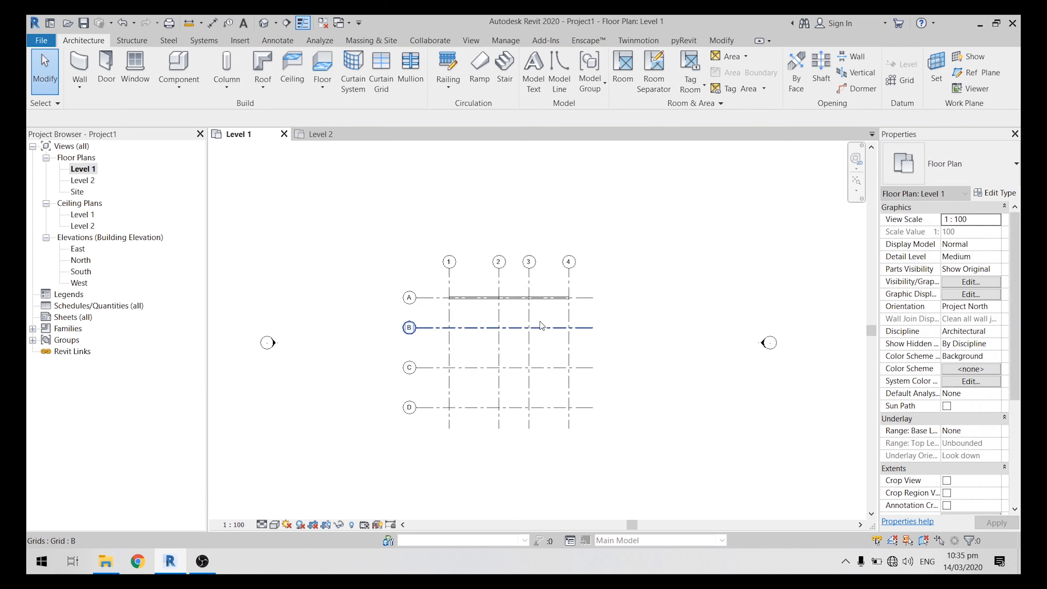
middle_click_drag(464, 287, 463, 283)
scroll(538, 297, "down", 2)
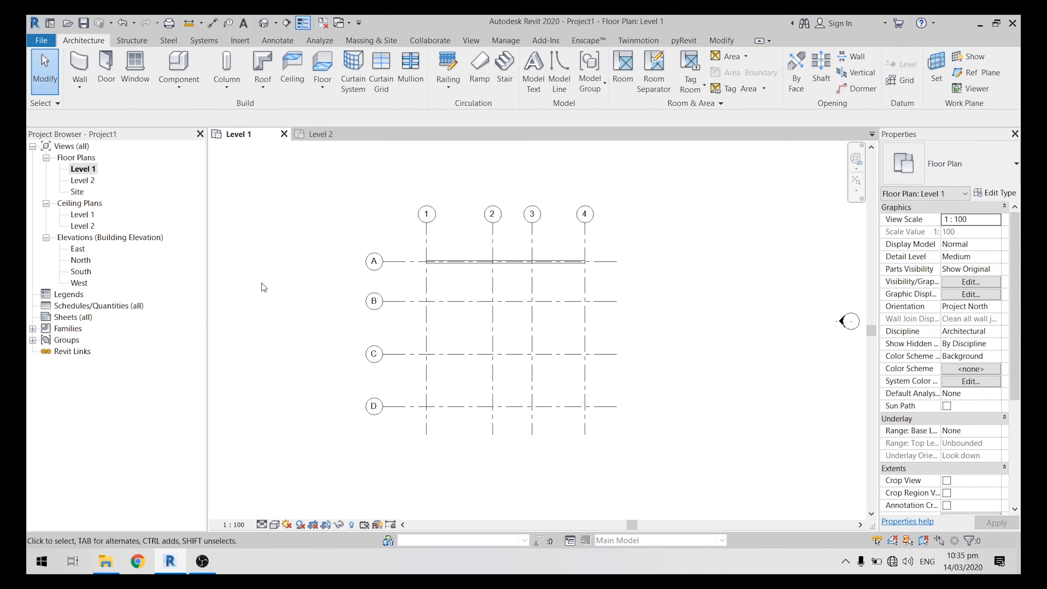
Move all grid lines and the wall together upward, beyond the upper elevation marker, and clear the selection
scroll(536, 368, "down", 3)
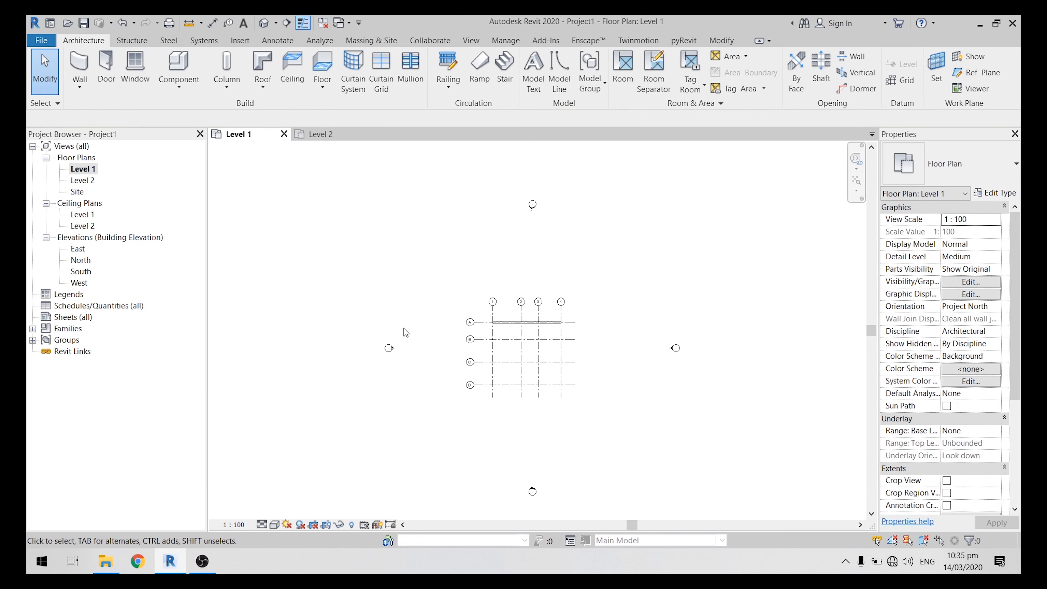
scroll(540, 305, "up", 2)
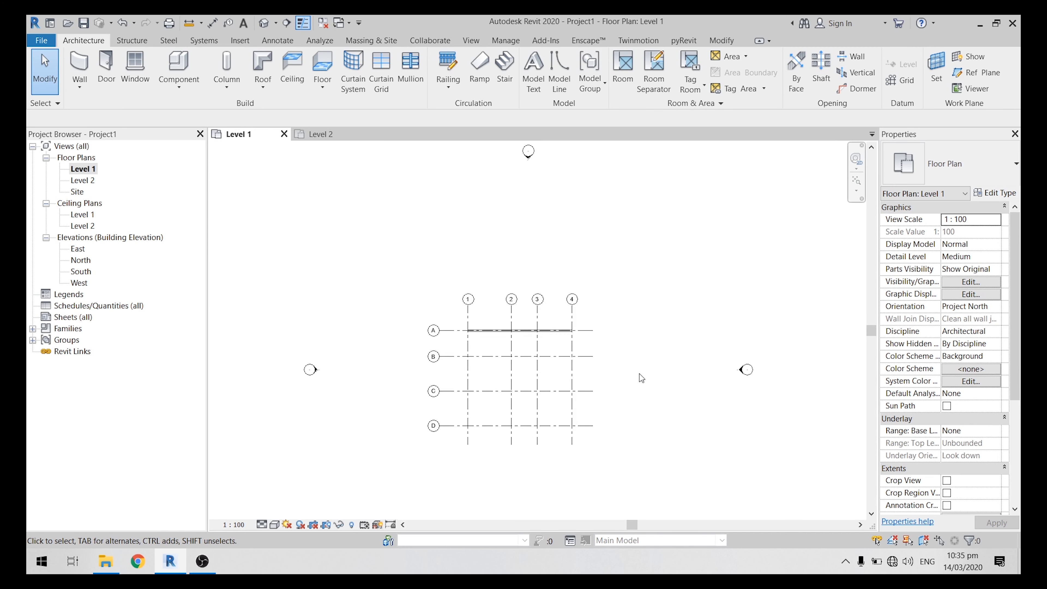
middle_click_drag(577, 246, 513, 271)
scroll(519, 306, "down", 2)
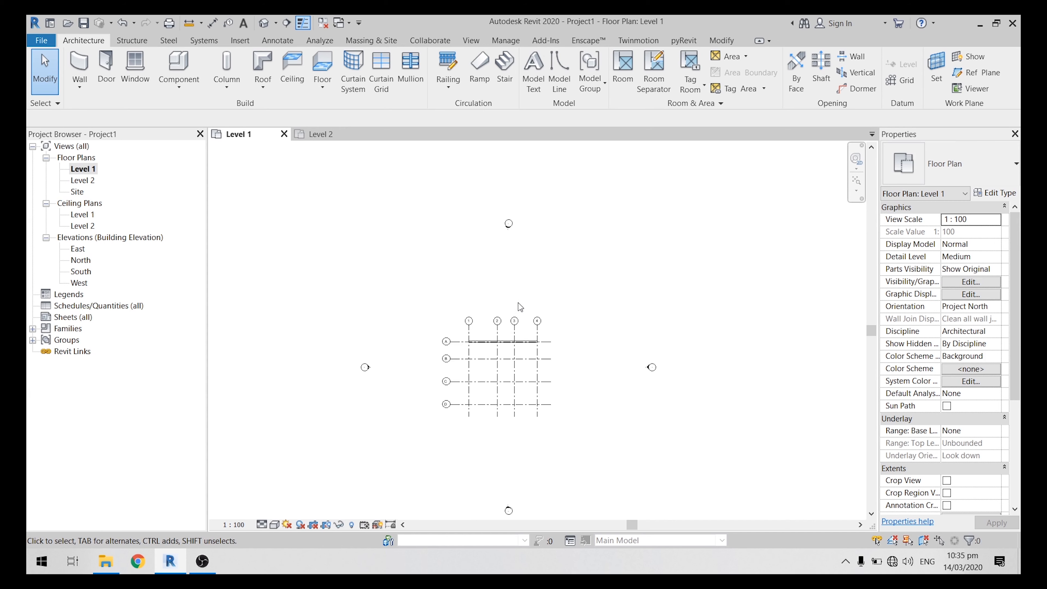
left_click_drag(405, 298, 577, 457)
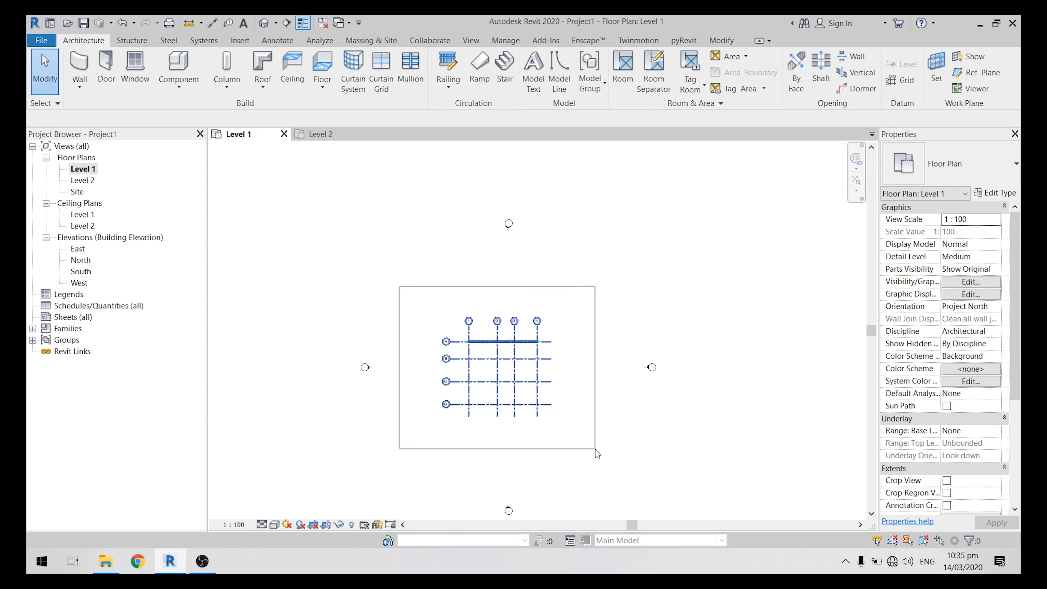
middle_click_drag(549, 384, 529, 440)
left_click_drag(518, 423, 528, 204)
left_click(552, 250)
Select the North elevation marker's arrow to examine its view line relative to the grid, then deselect it
scroll(473, 227, "up", 3)
scroll(498, 294, "up", 2)
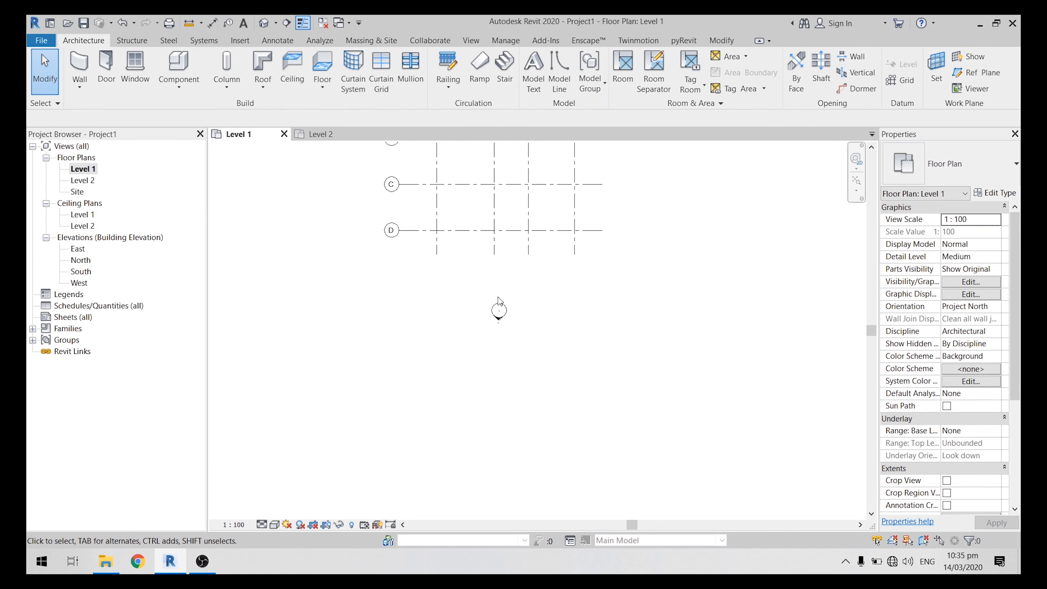
scroll(498, 302, "up", 3)
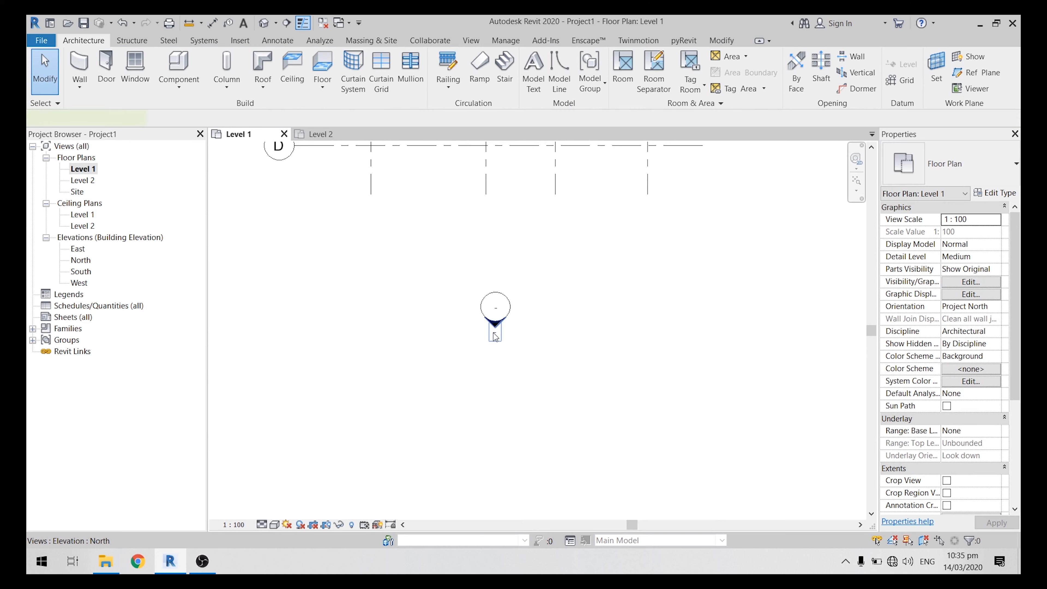
left_click(495, 336)
scroll(610, 308, "down", 3)
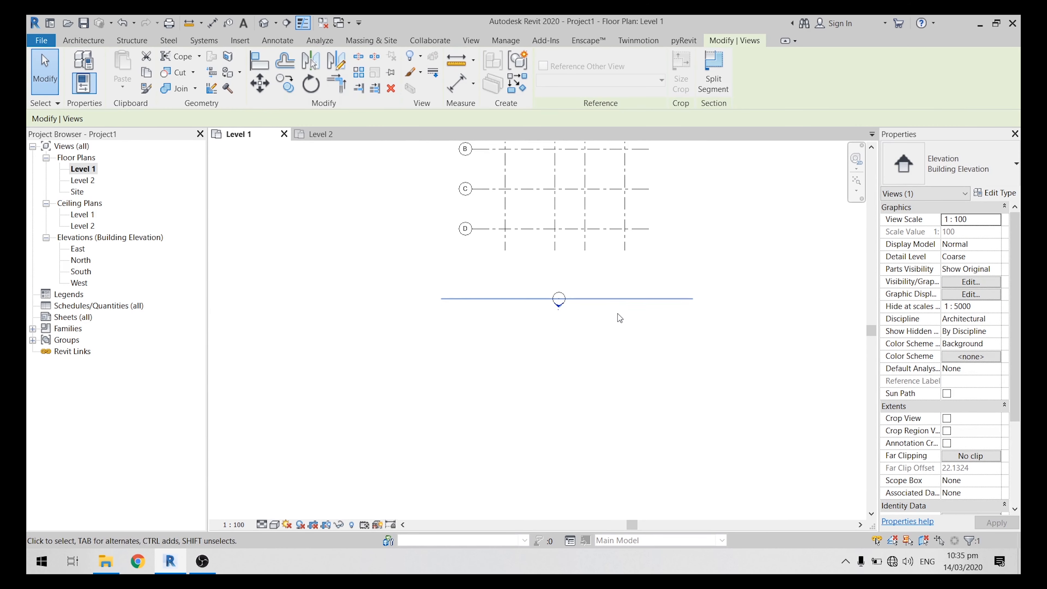
scroll(610, 307, "down", 2)
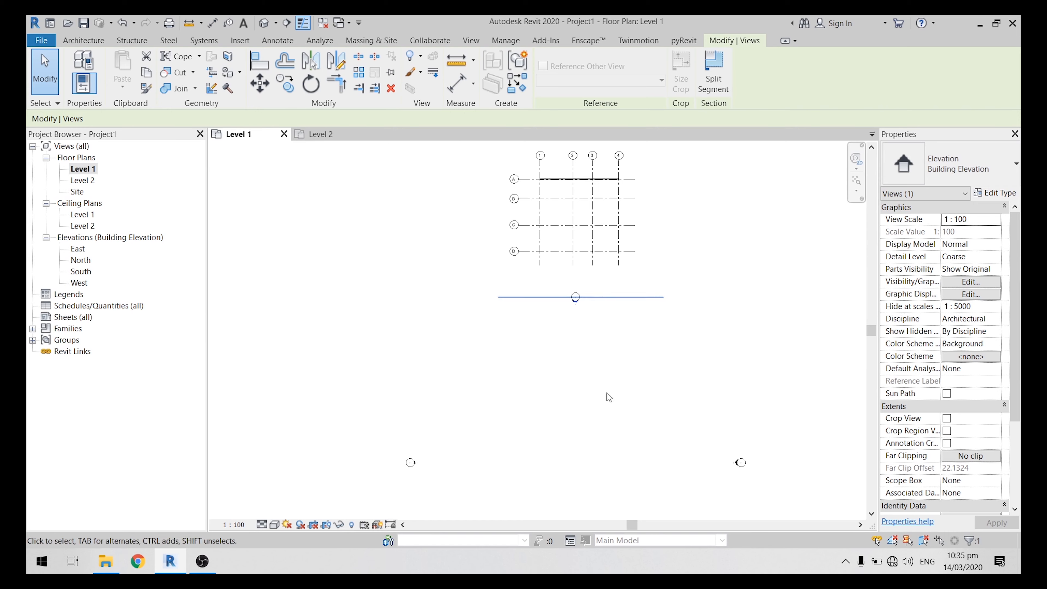
scroll(579, 328, "up", 2)
scroll(577, 314, "up", 4)
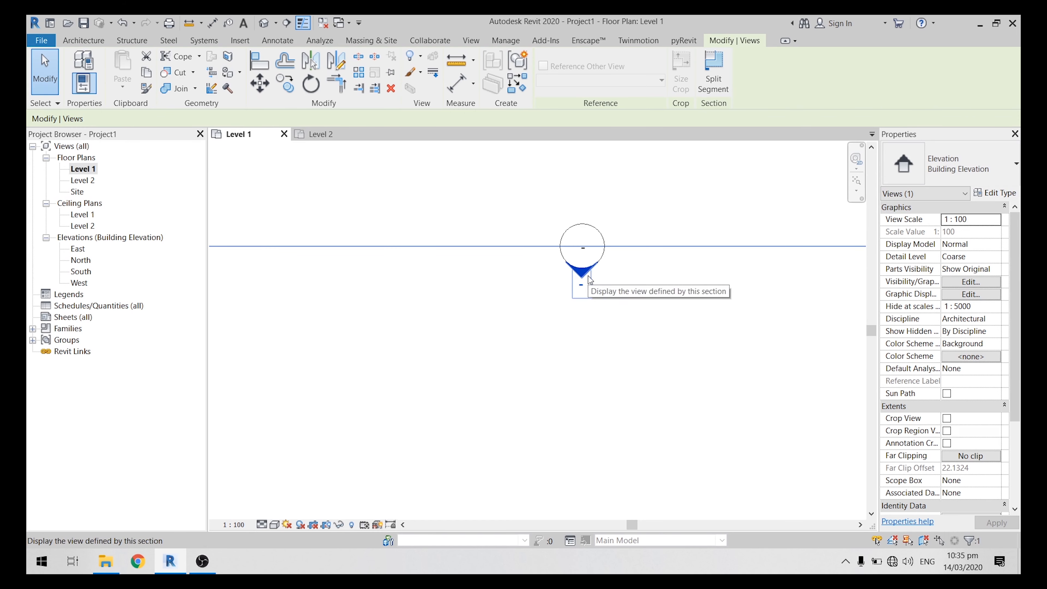
scroll(590, 384, "down", 3)
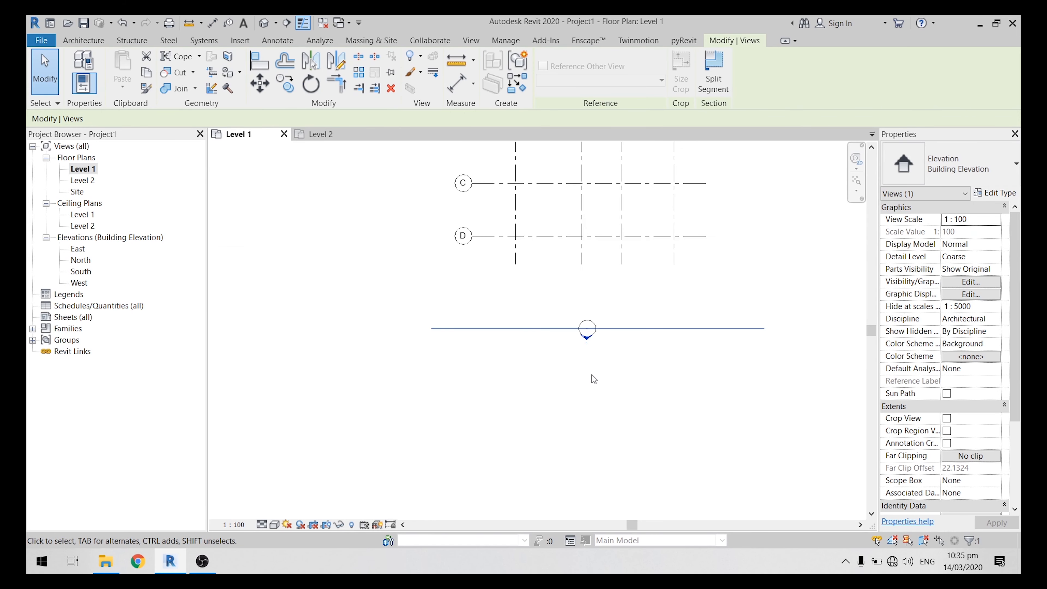
scroll(586, 344, "up", 1)
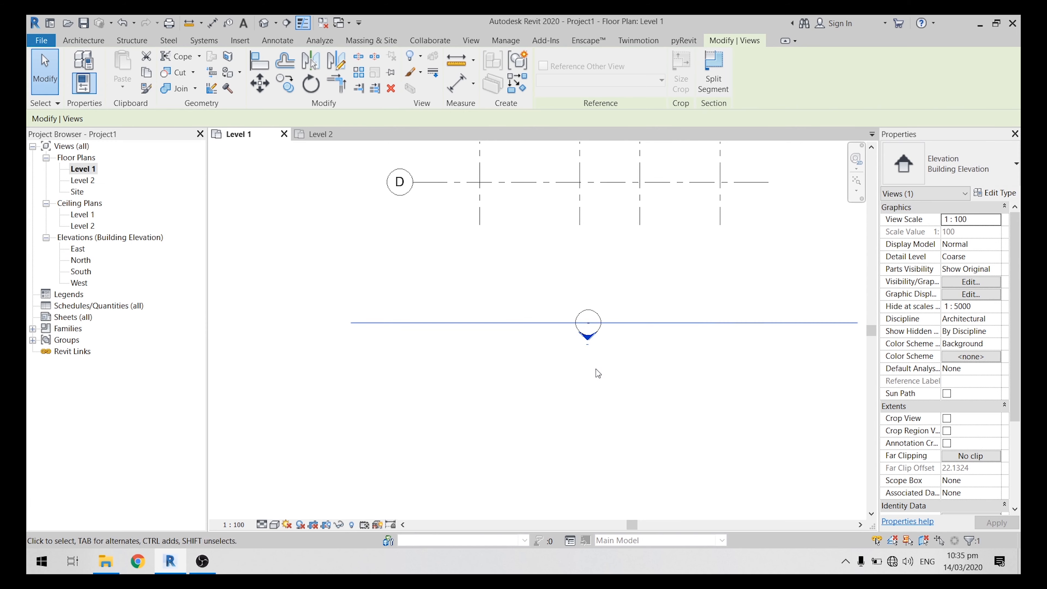
scroll(593, 355, "down", 2)
left_click(523, 297)
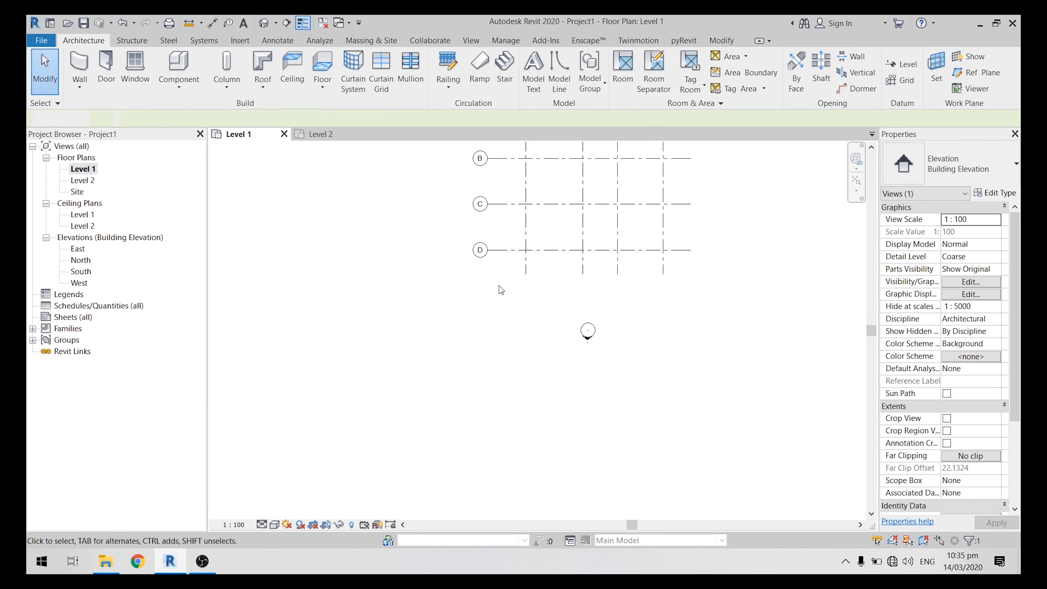
Open the North elevation to check whether the wall is shown, and return to the Level 1 floor plan
double_click(90, 261)
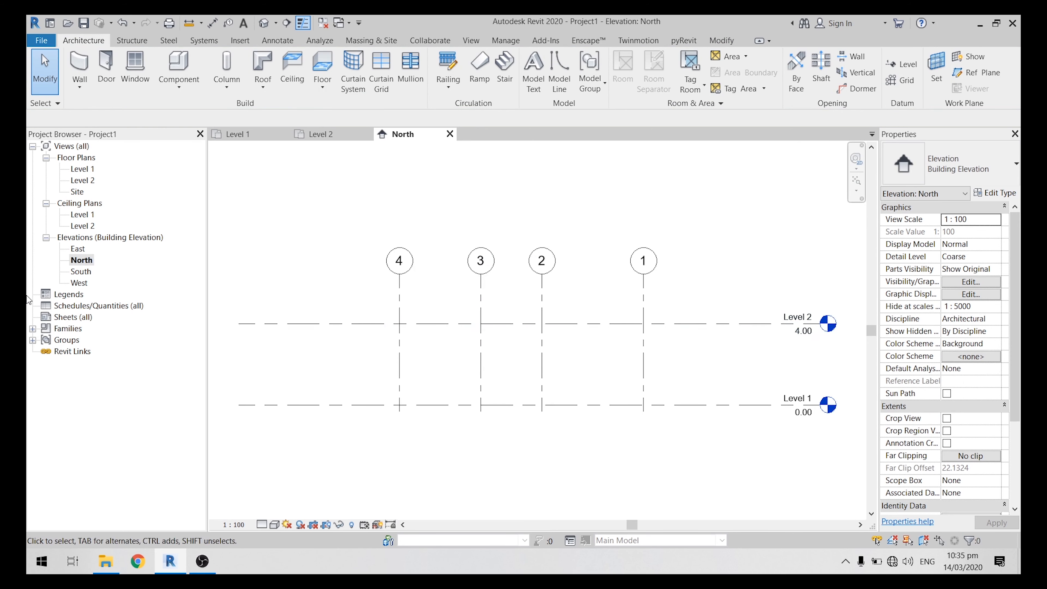
double_click(83, 169)
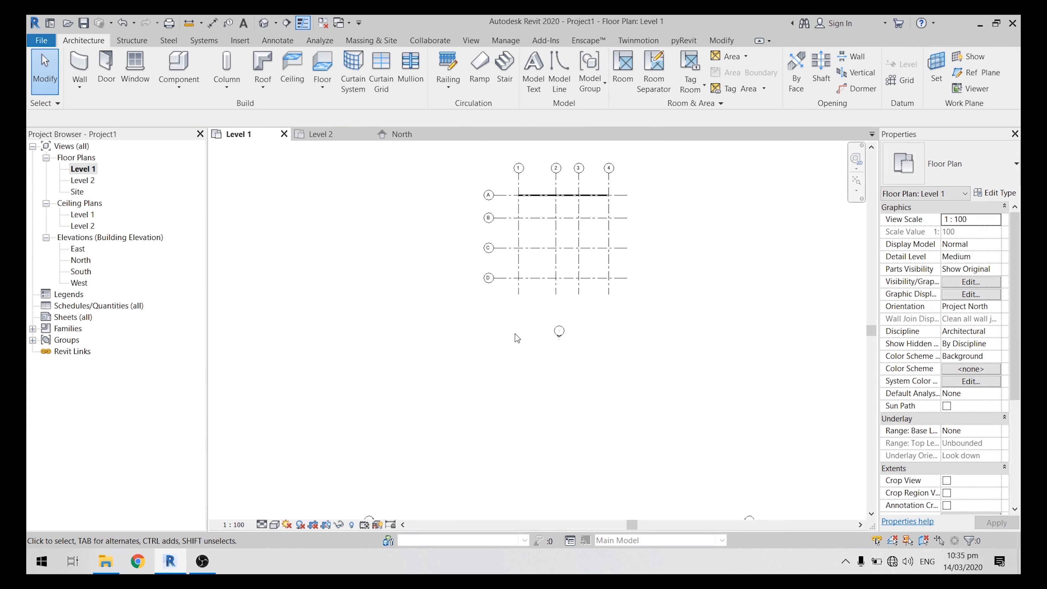
Move all grid lines and the wall together back down between the four elevation markers and deselect them
left_click_drag(424, 165, 702, 335)
left_click_drag(572, 245, 572, 437, "ctrl")
middle_click_drag(584, 322, 612, 261)
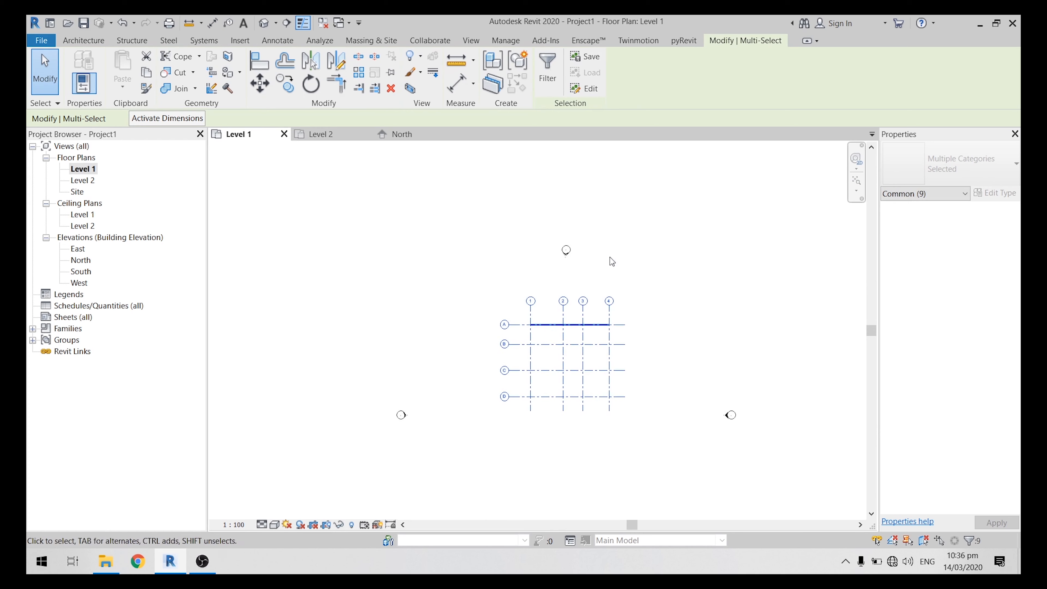
left_click_drag(580, 357, 581, 388)
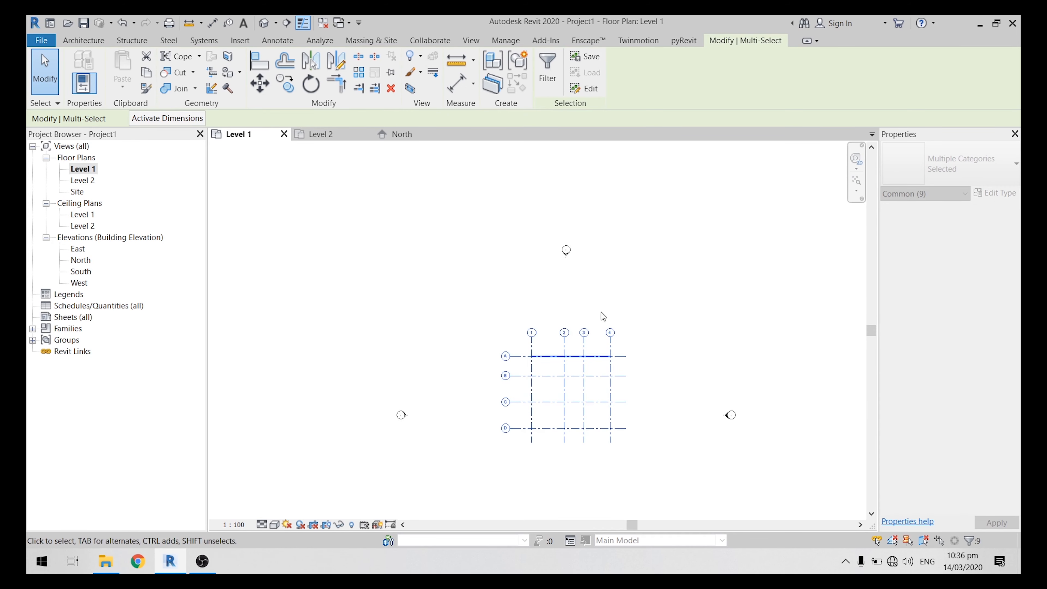
middle_click_drag(581, 232, 577, 194)
mouse_move(469, 316)
middle_mouse_down()
mouse_move(472, 271)
mouse_move(465, 327)
mouse_move(466, 318)
middle_mouse_up()
left_click(569, 237)
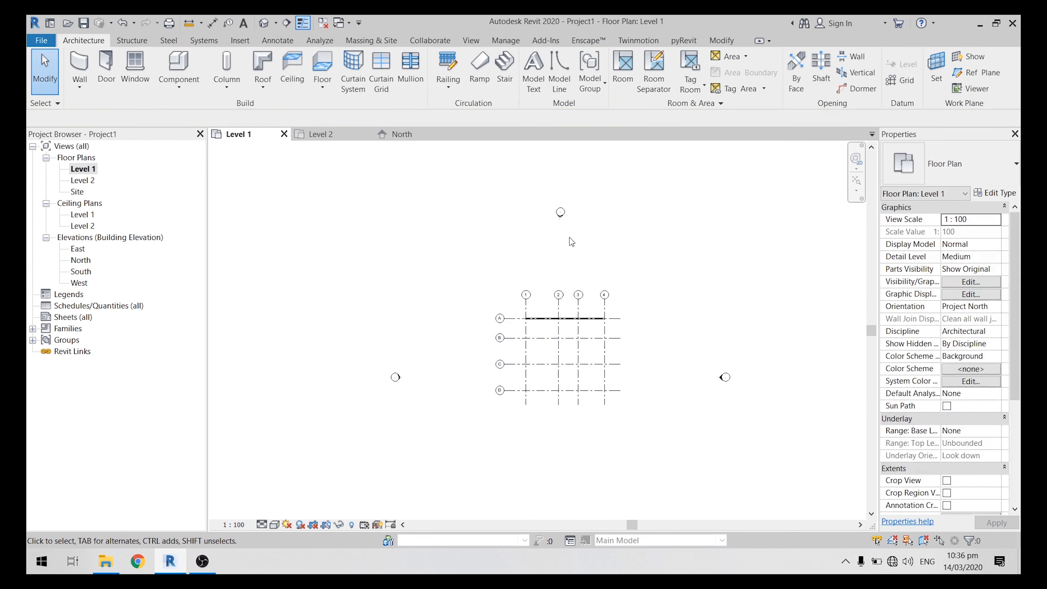
Open the North elevation to check how the wall spans between grids 1 and 4 and the two levels
scroll(554, 241, "up", 2)
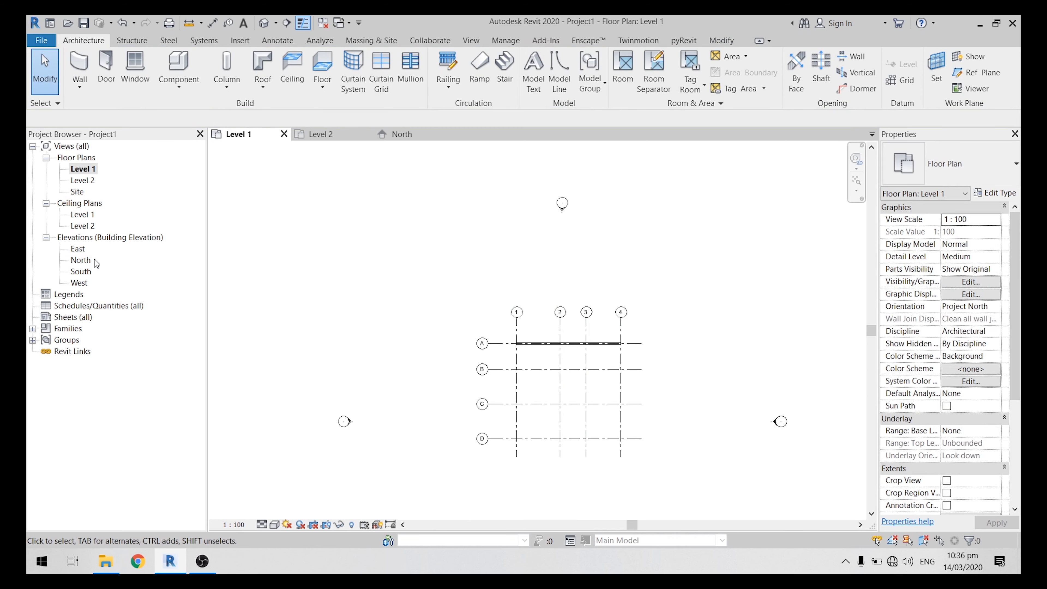
double_click(83, 260)
left_click(445, 326)
scroll(435, 351, "up", 1)
left_click(426, 245)
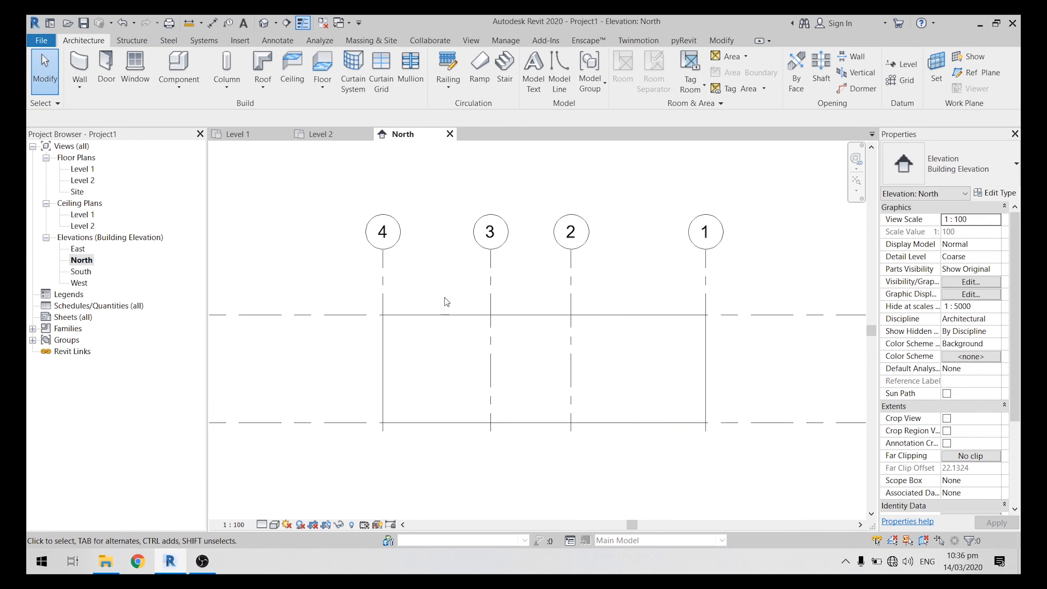
left_click(444, 313)
left_click(437, 222)
Set the North elevation's detail level to Medium and its visual style to Realistic
left_click(261, 525)
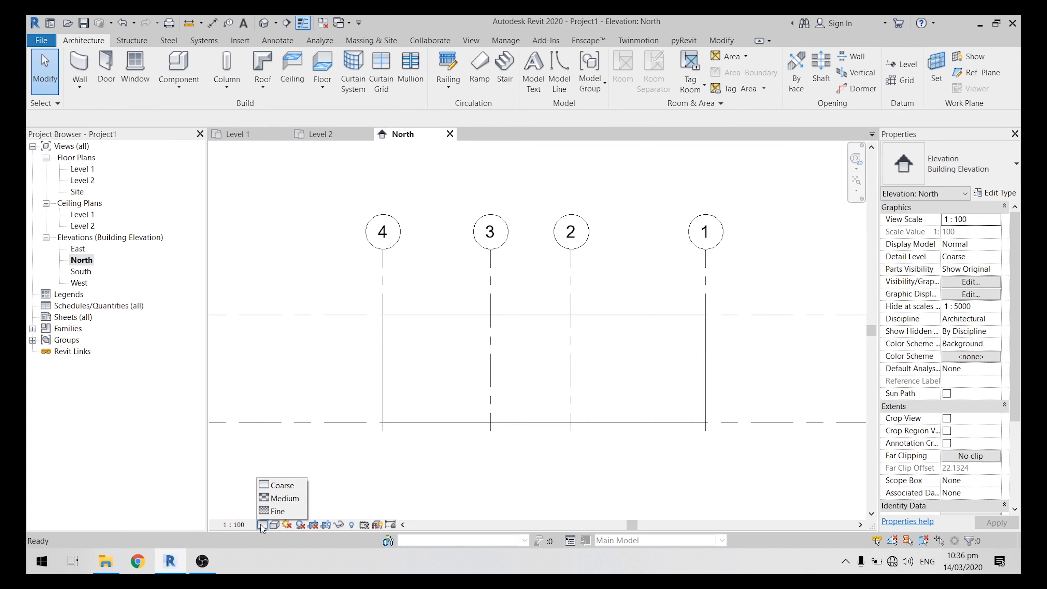
left_click(281, 498)
left_click(275, 525)
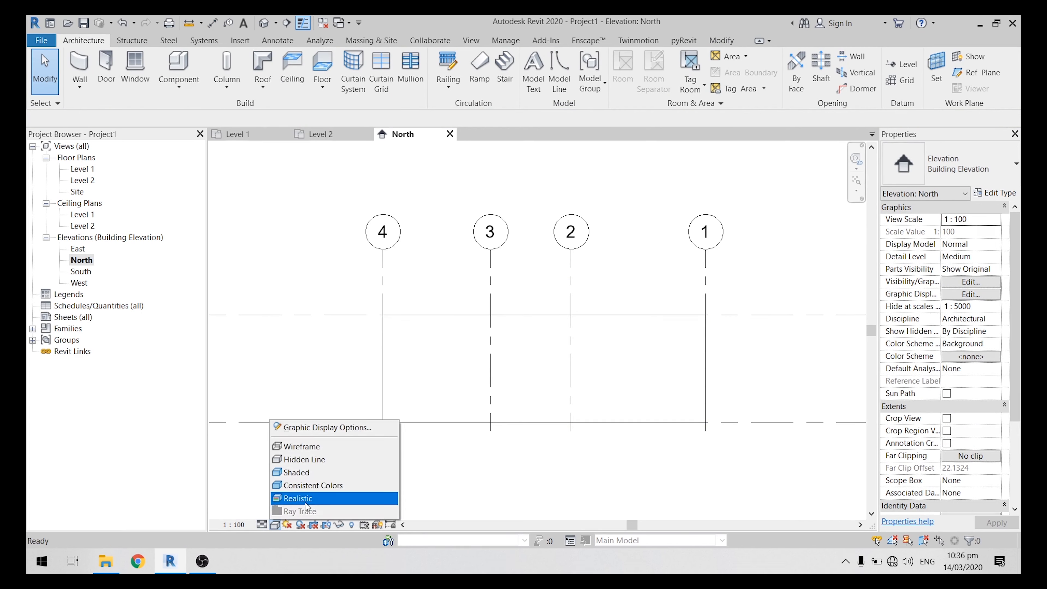
left_click(322, 502)
middle_click_drag(603, 428, 633, 426)
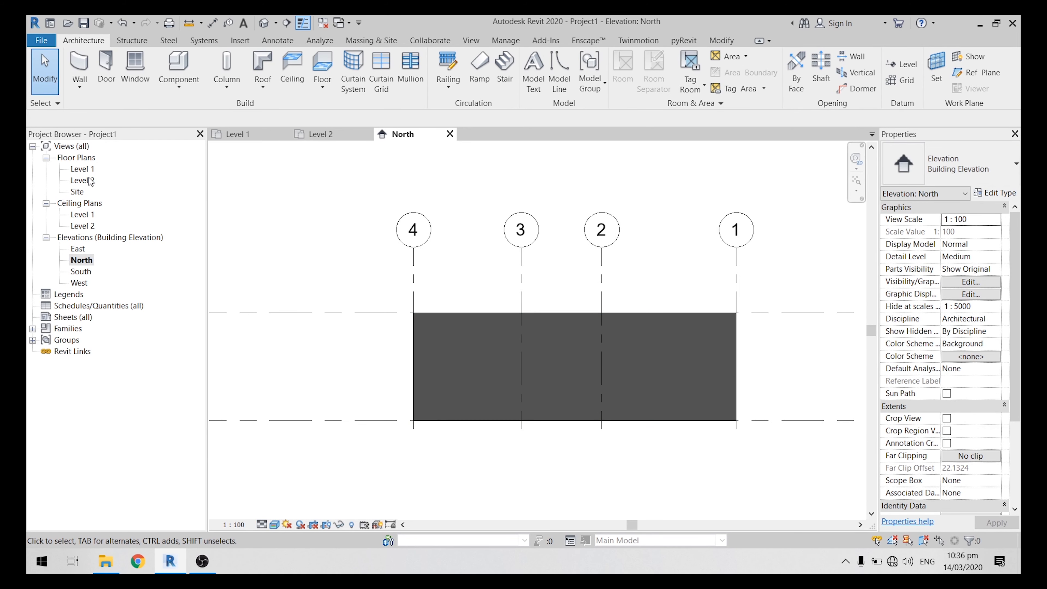
Return to the Level 1 floor plan and draw a wall down grid 1 from the grid A wall's endpoint to grid C
double_click(82, 169)
scroll(495, 332, "up", 5)
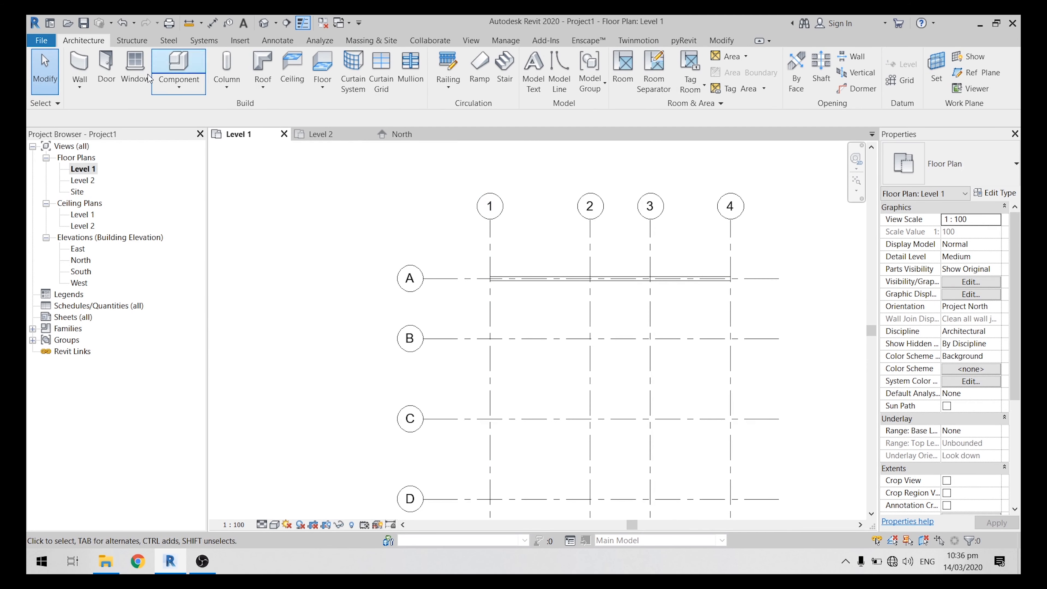
left_click(80, 66)
scroll(478, 270, "up", 4)
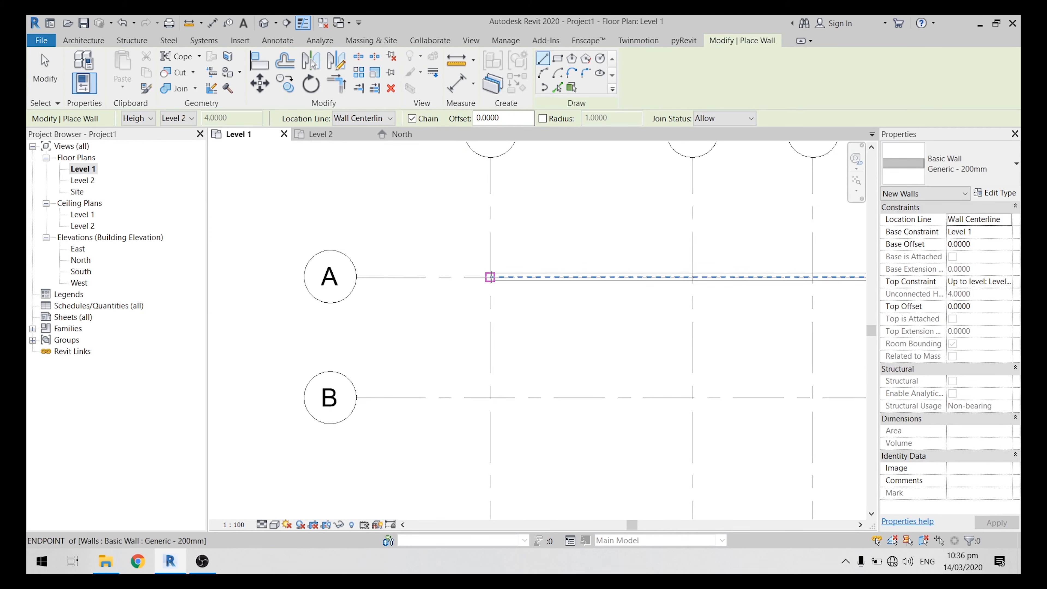
left_click(490, 276)
scroll(490, 277, "down", 2)
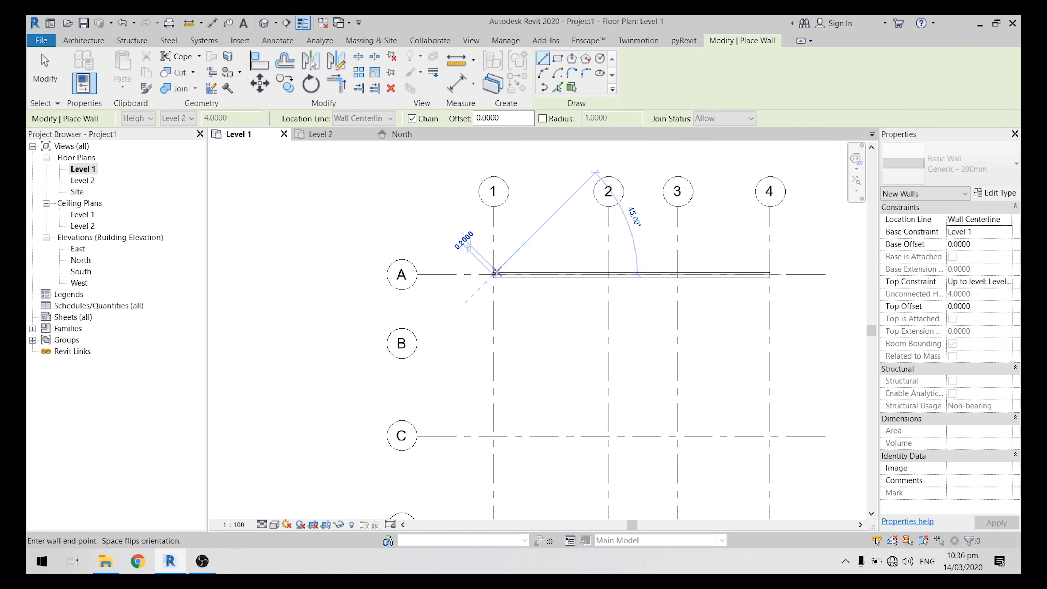
middle_click_drag(493, 436, 496, 393)
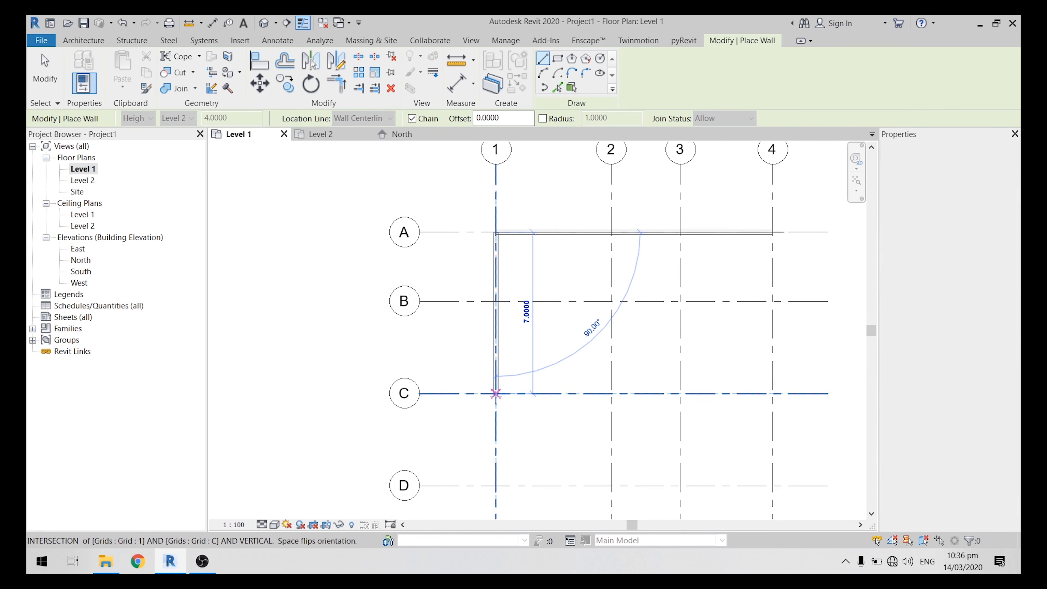
left_click(496, 393)
scroll(501, 238, "up", 3)
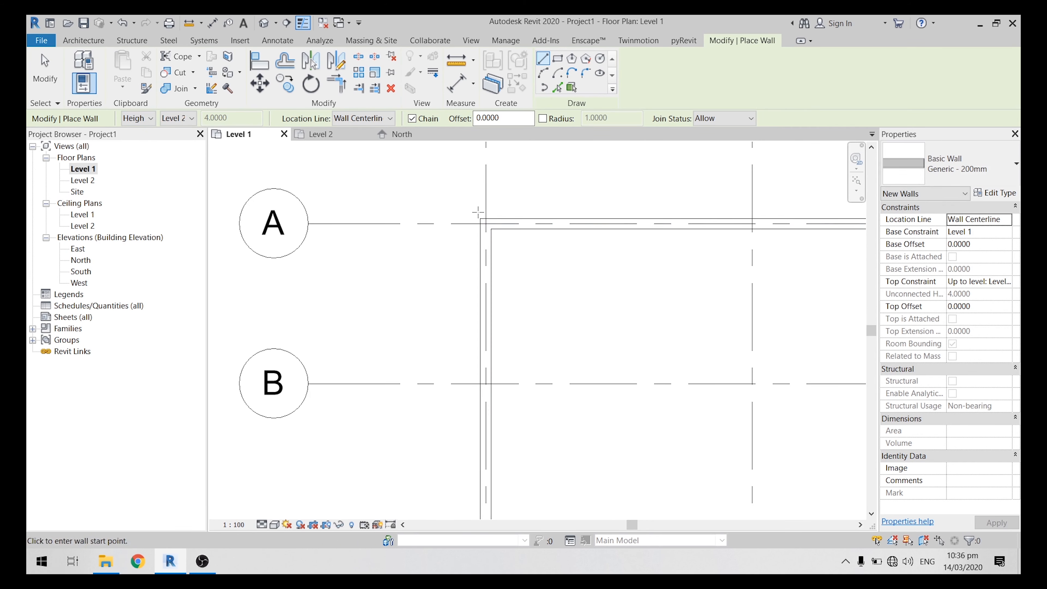
Set the wall join status to Disallow and draw a wall down grid 4 from grid A to grid C, ending the Wall command
left_click(743, 121)
left_click(722, 144)
middle_click_drag(726, 283, 508, 319)
scroll(508, 319, "down", 1)
left_click(677, 312)
middle_click_drag(687, 387, 678, 272)
left_click(667, 480)
key("Escape")
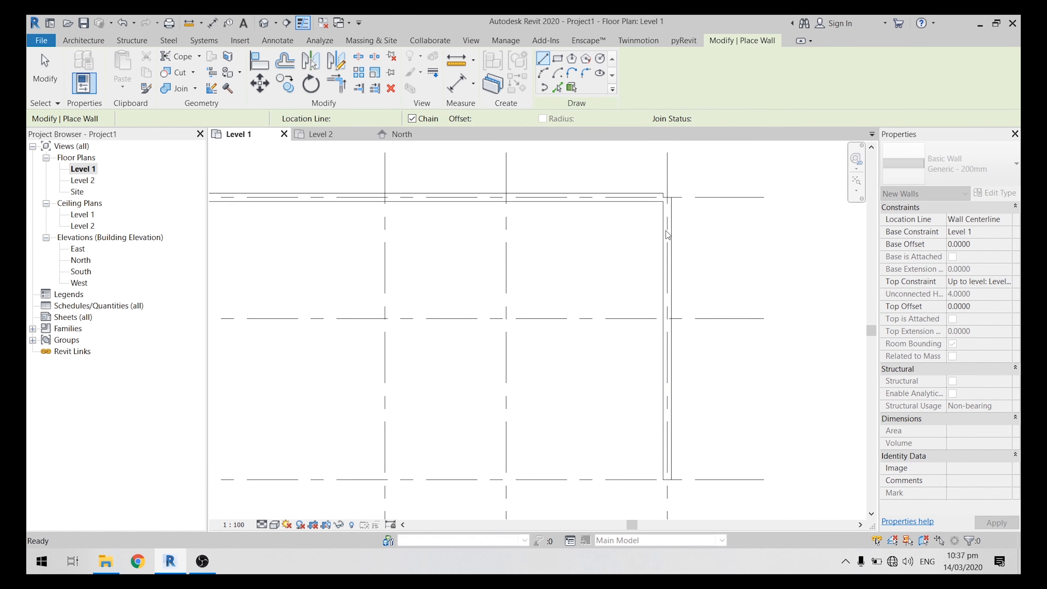
scroll(658, 176, "up", 2)
scroll(635, 219, "up", 1)
key("Escape")
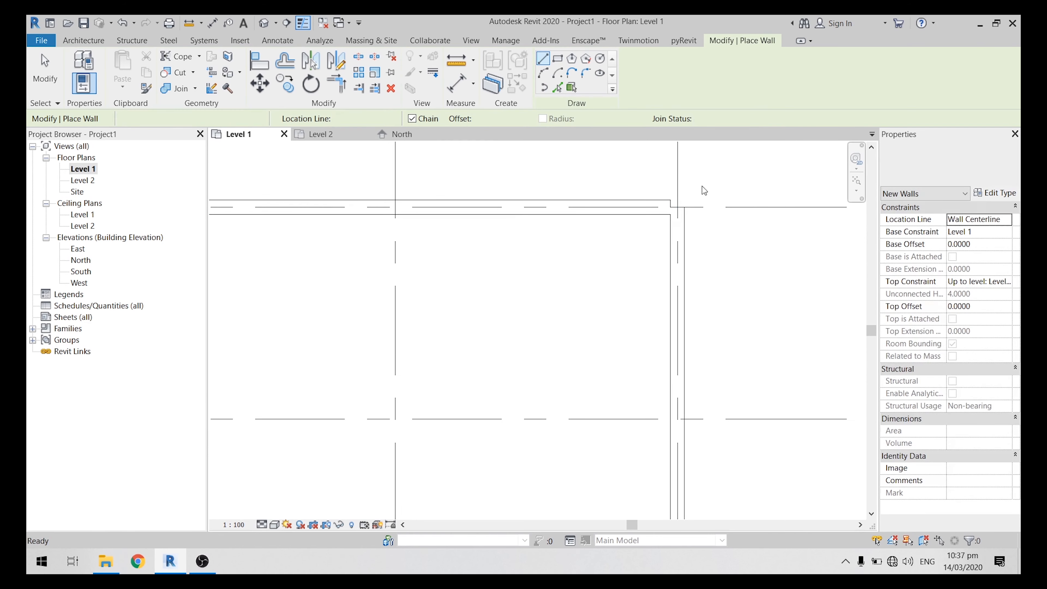
Restart the Wall command and set the join status to Allow for new walls
key("w")
key("a")
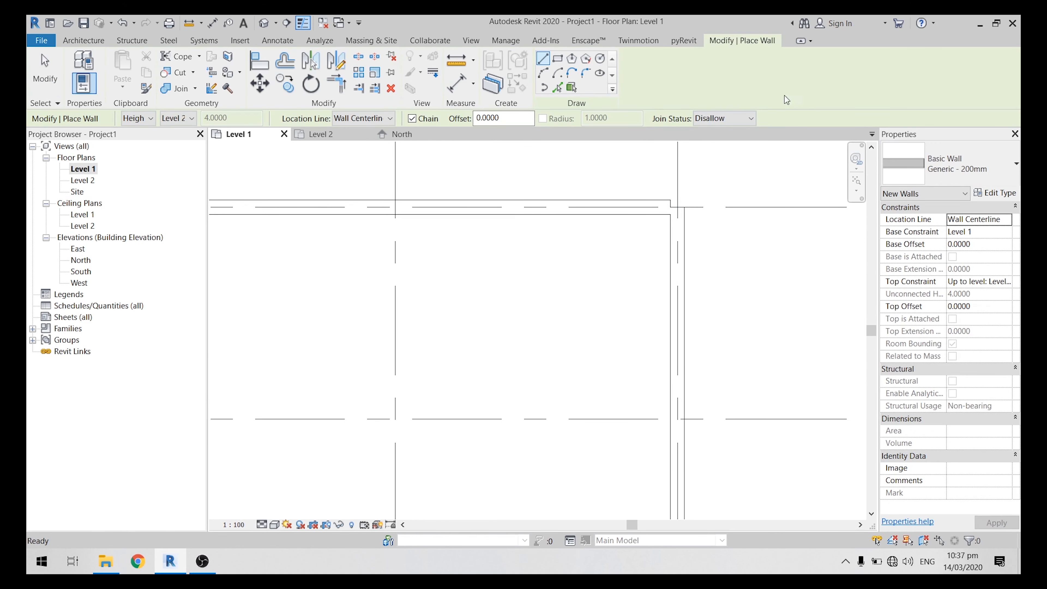
scroll(708, 214, "down", 3)
left_click(738, 120)
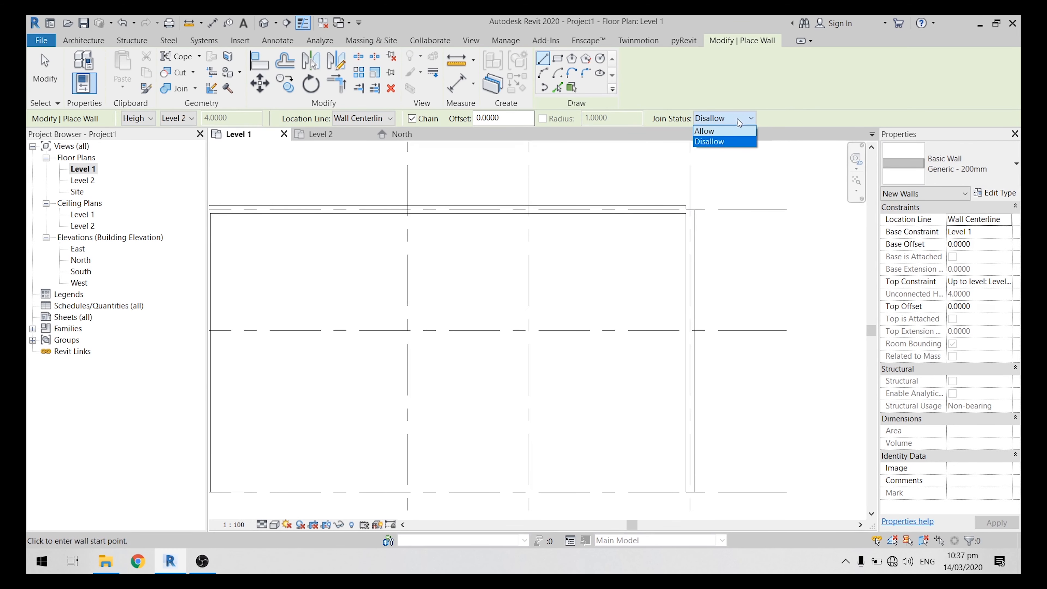
left_click(729, 132)
middle_click_drag(521, 187, 562, 190)
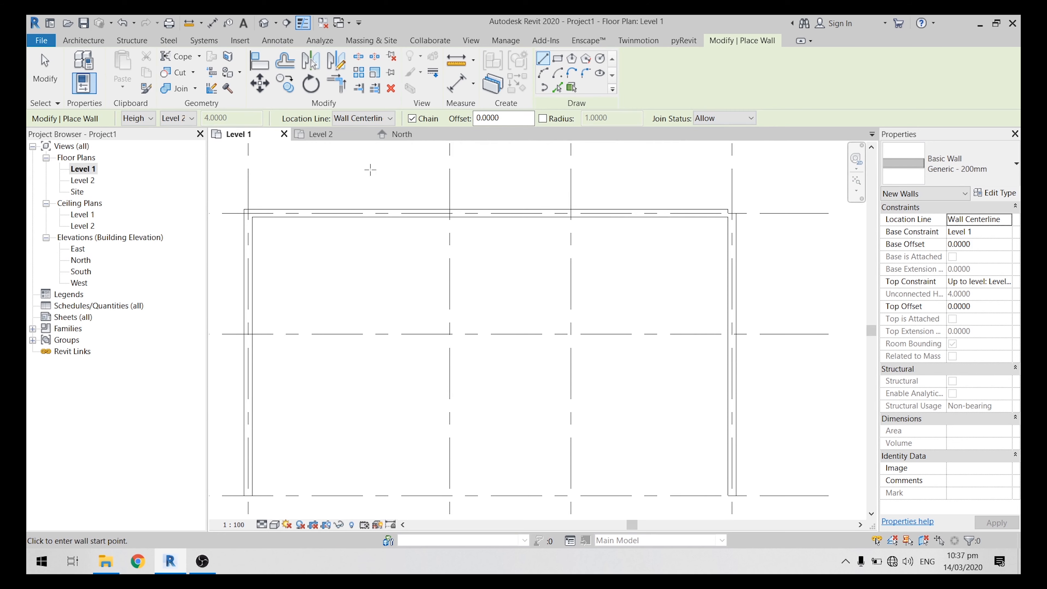
Set the location line for new walls to Finish Face: Exterior
left_click(361, 118)
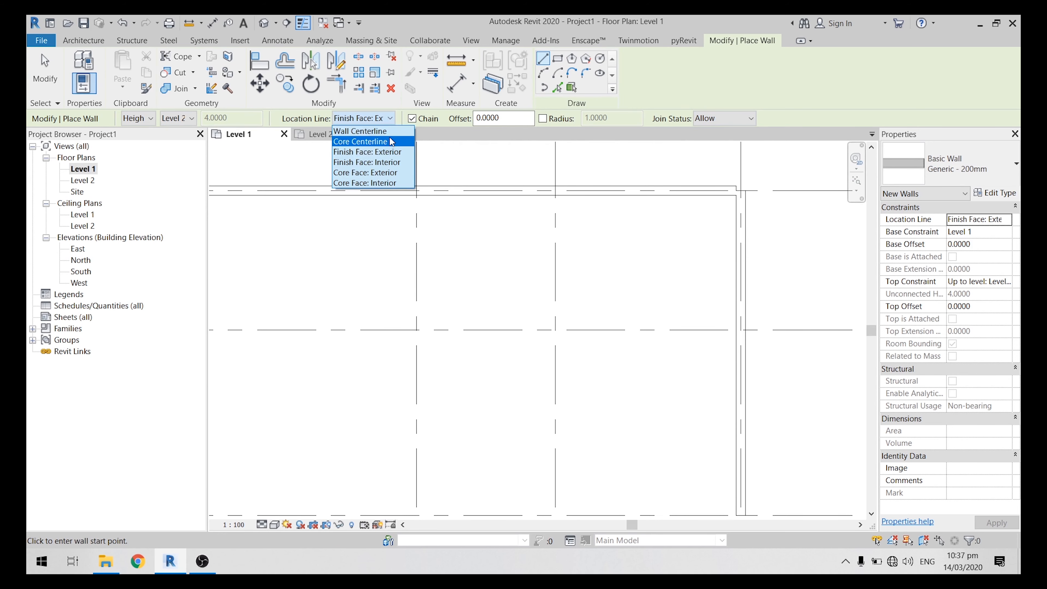
left_click(358, 131)
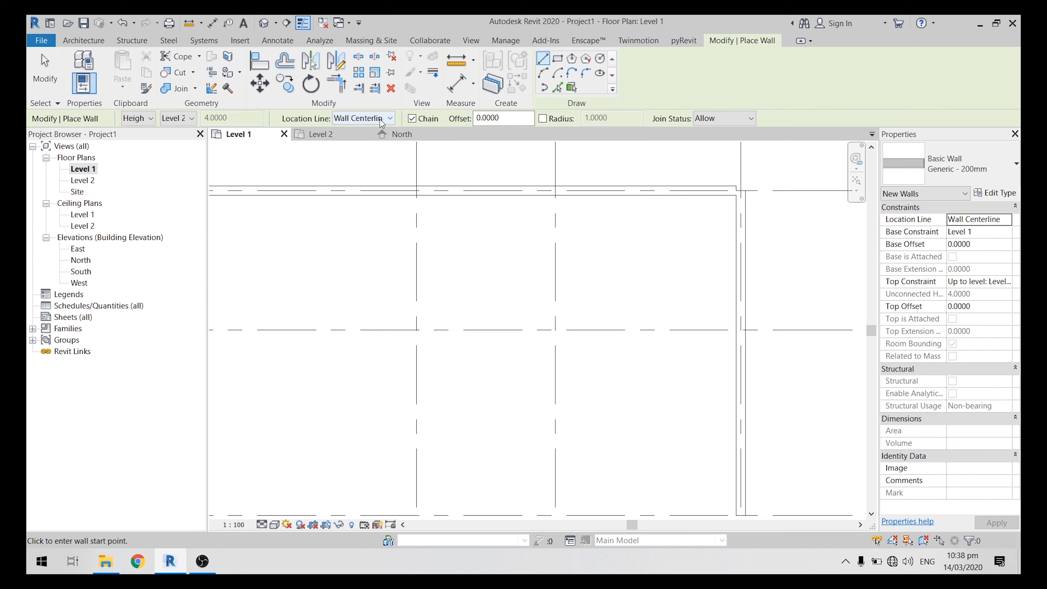
left_click(383, 121)
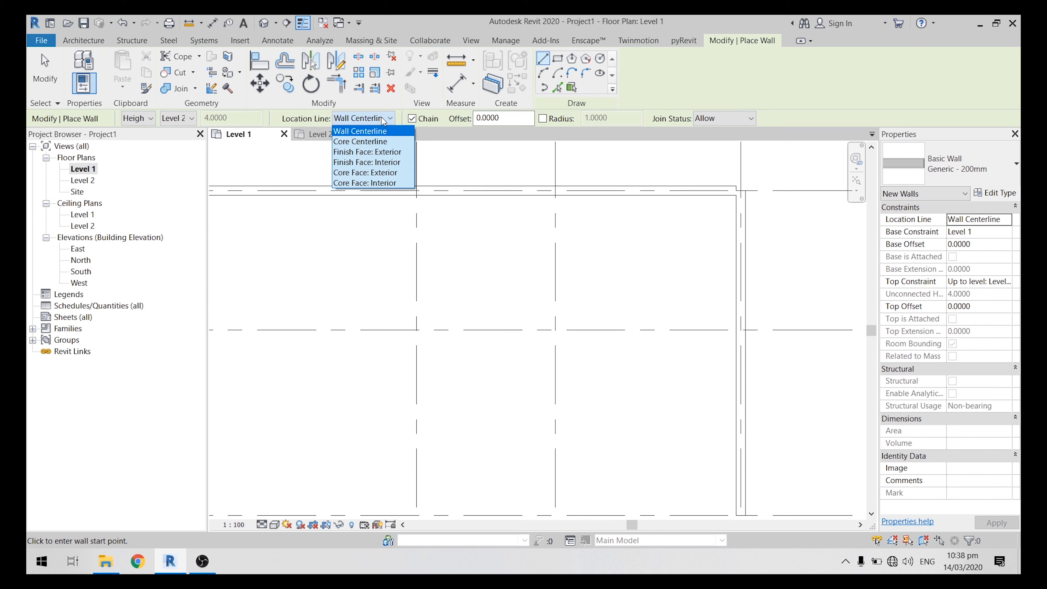
left_click(389, 153)
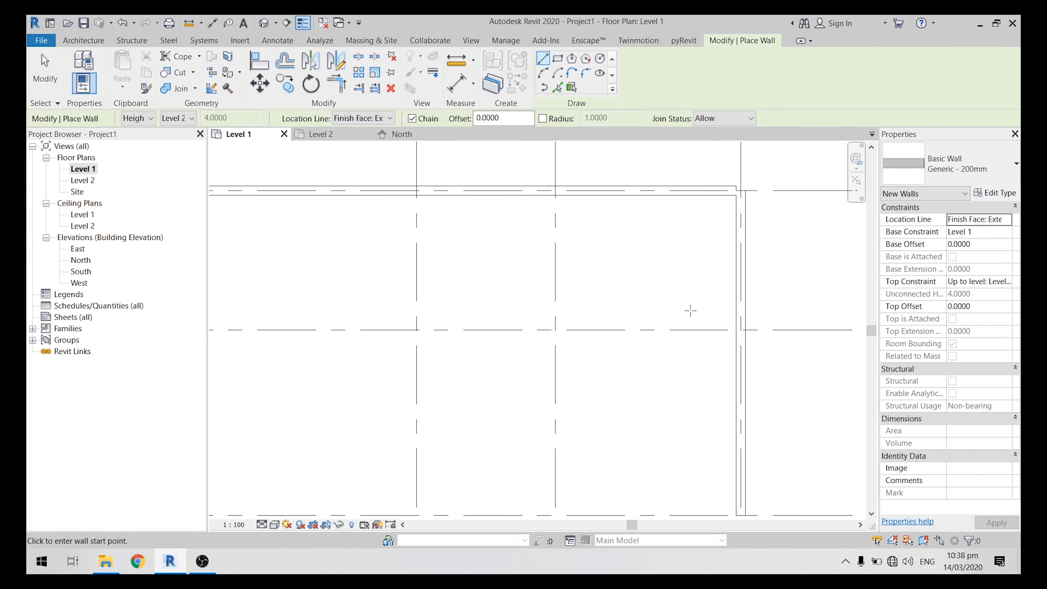
Draw a wall along grid B from the inner face of the grid 1 wall to grid 2 and end the chain
middle_click_drag(377, 334, 572, 318)
middle_click_drag(369, 313, 493, 329)
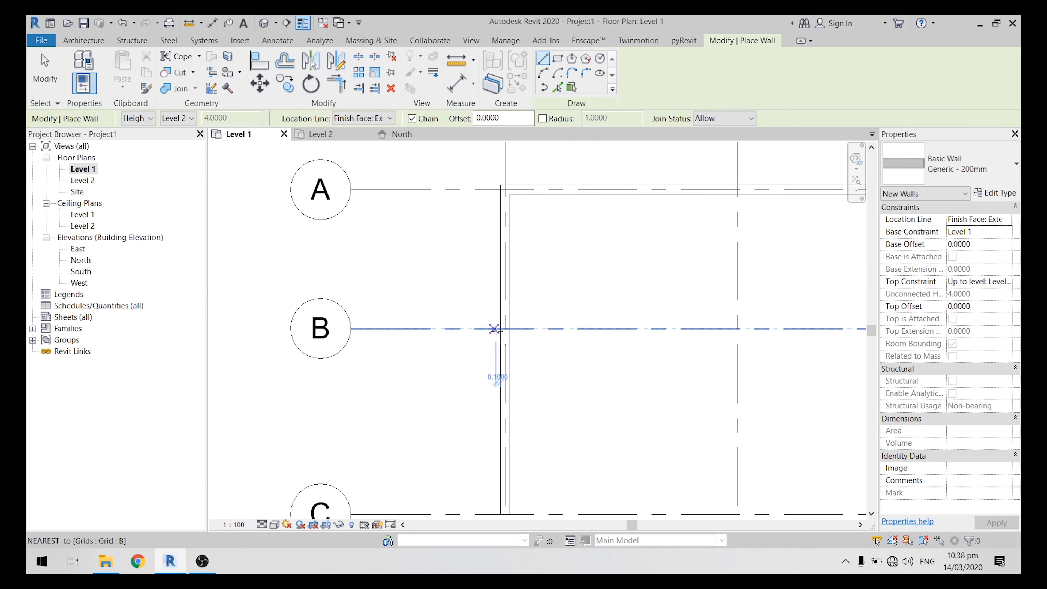
middle_click_drag(579, 344, 432, 368)
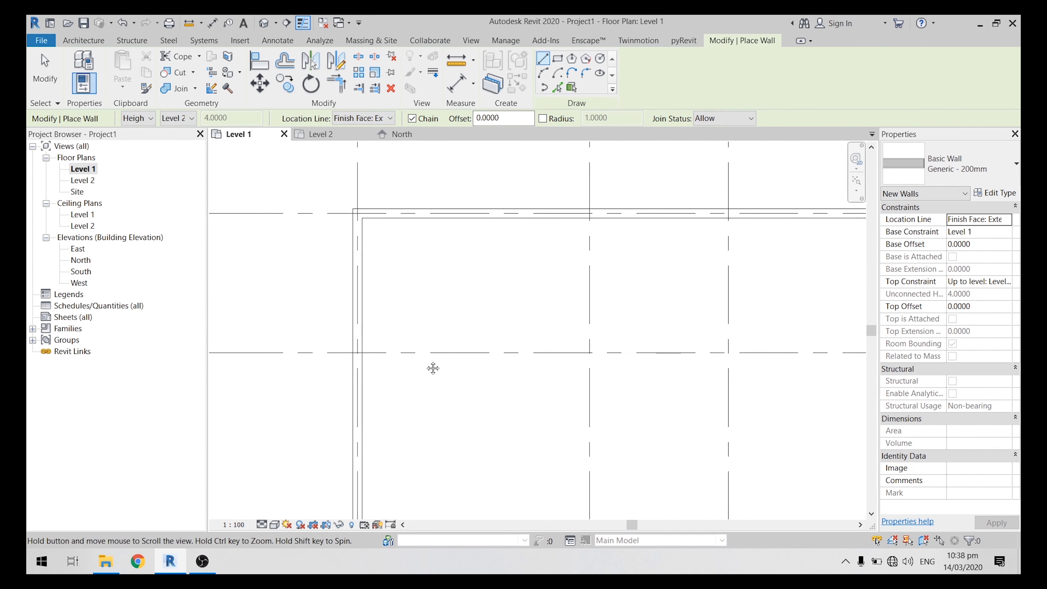
left_click(363, 353)
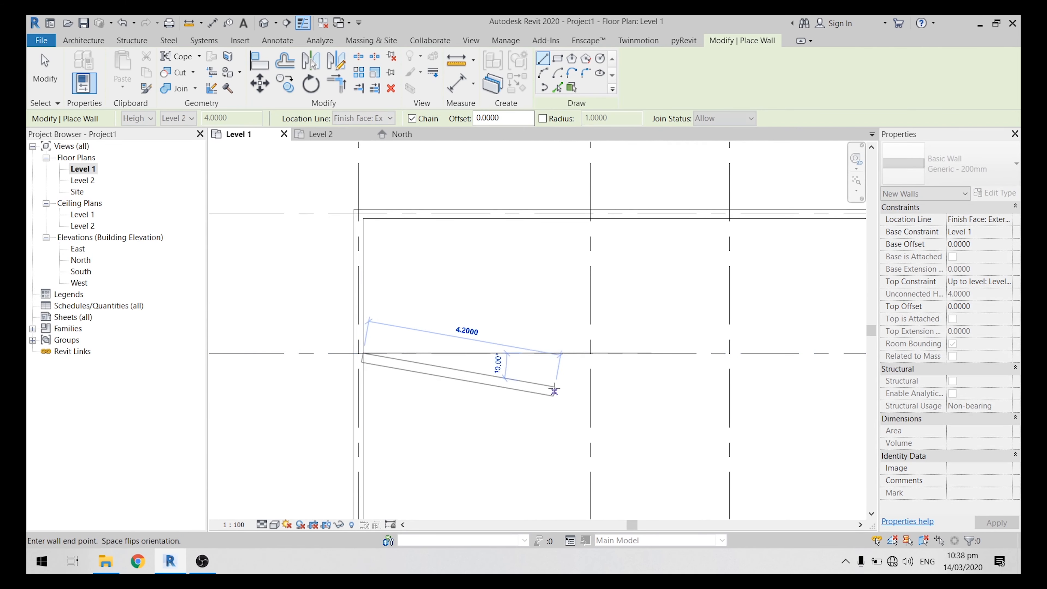
middle_click_drag(476, 379, 505, 383)
scroll(507, 382, "down", 2)
scroll(488, 383, "up", 1)
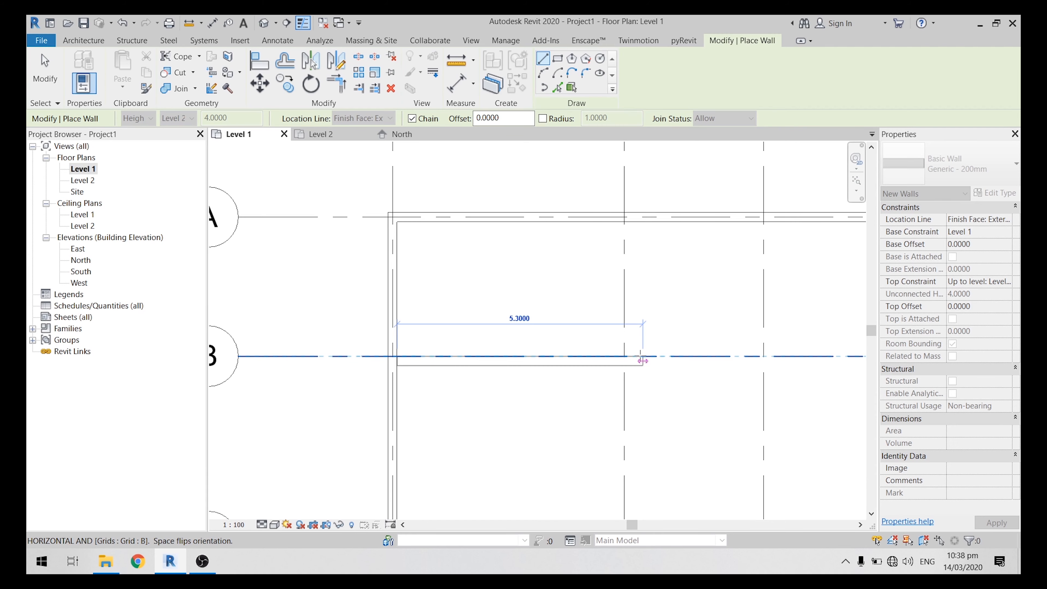
scroll(575, 383, "down", 1)
middle_click_drag(594, 369, 579, 401)
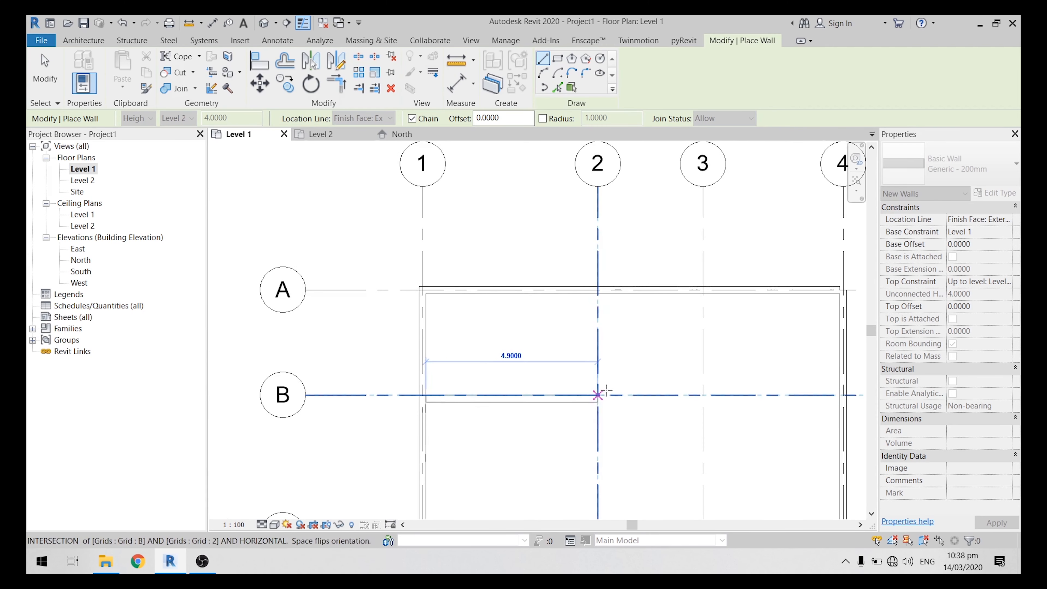
left_click(598, 395)
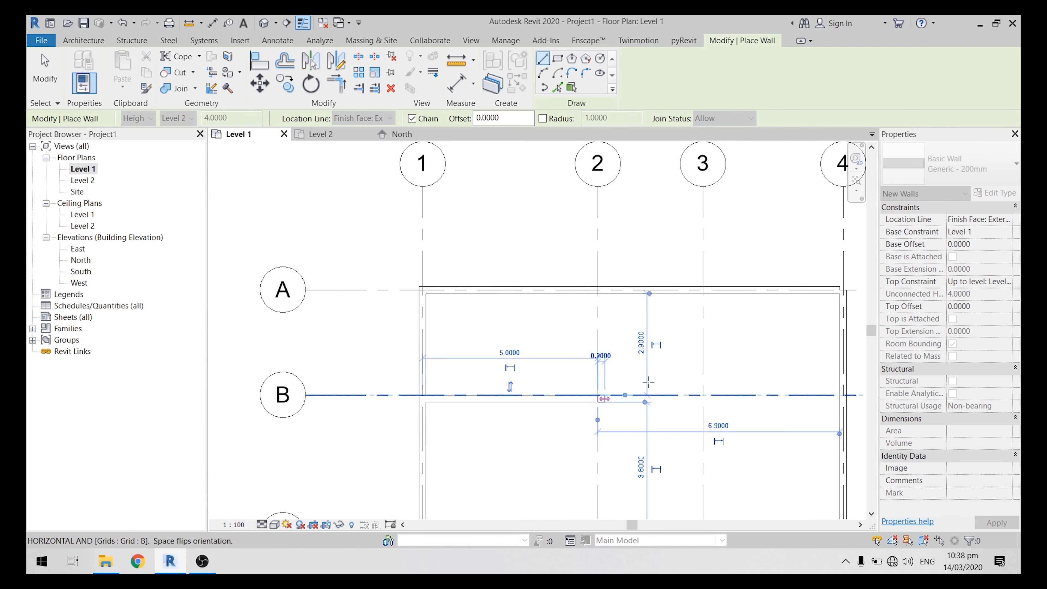
middle_click_drag(675, 354, 661, 327)
key("Escape")
middle_click_drag(716, 360, 633, 359)
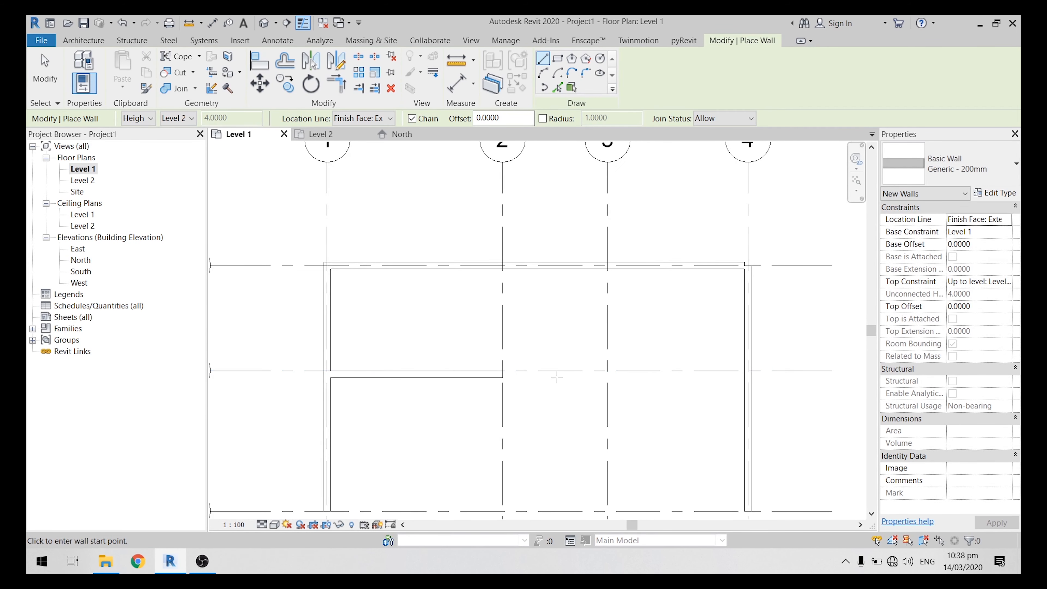
Draw a wall along grid B from the inner face of the grid 4 wall to grid 3 and end the chain
scroll(731, 369, "up", 2)
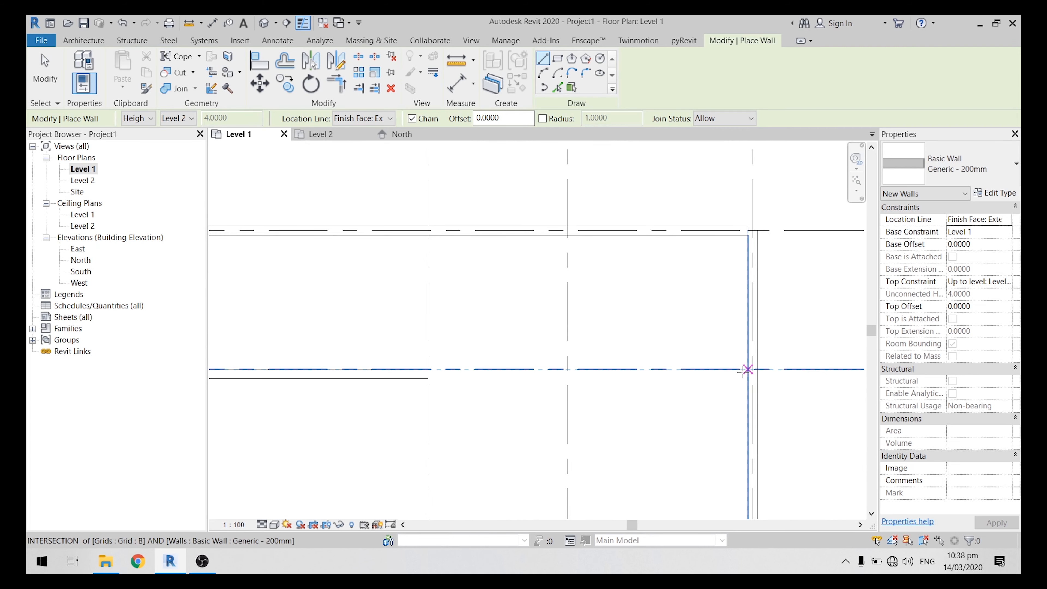
left_click(747, 369)
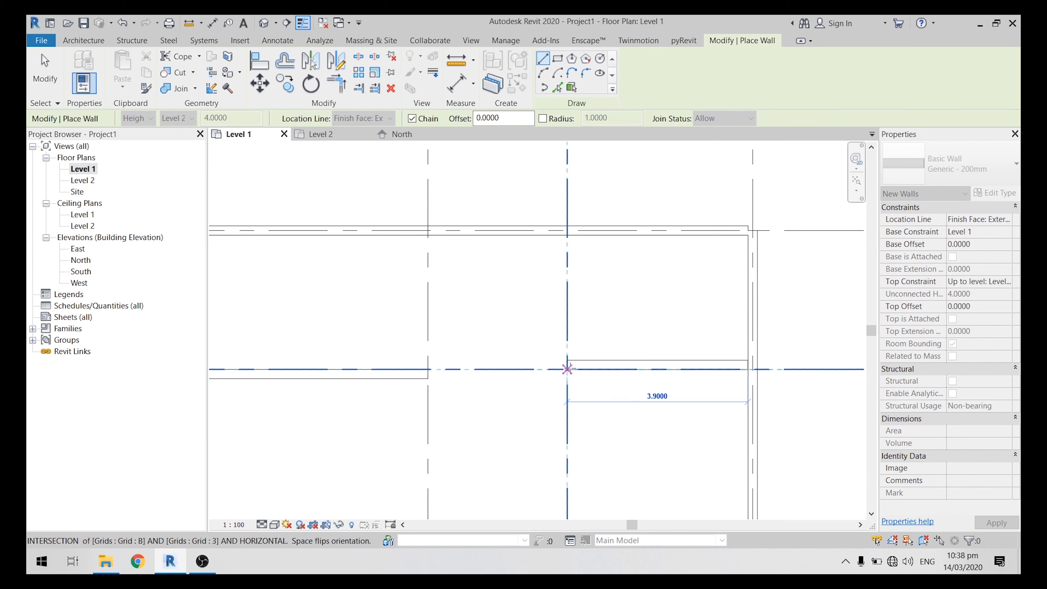
left_click(567, 369)
key("Escape")
middle_click_drag(508, 413, 548, 365)
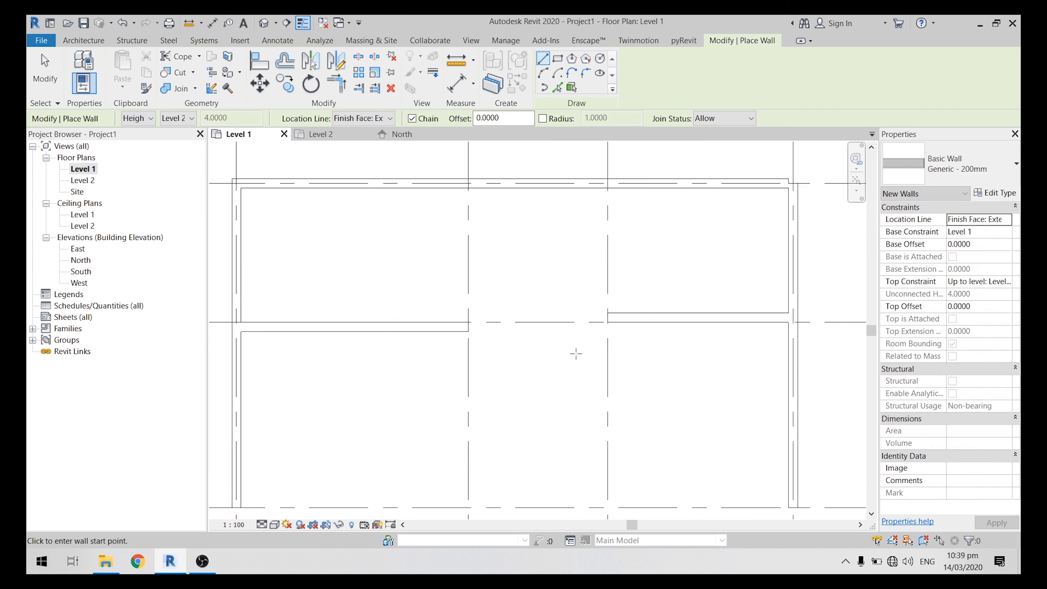
Set the location line to Finish Face: Interior and draw a wall along grid C from the grid 1 wall's inner face to grid 2
scroll(720, 288, "down", 2)
left_click(371, 118)
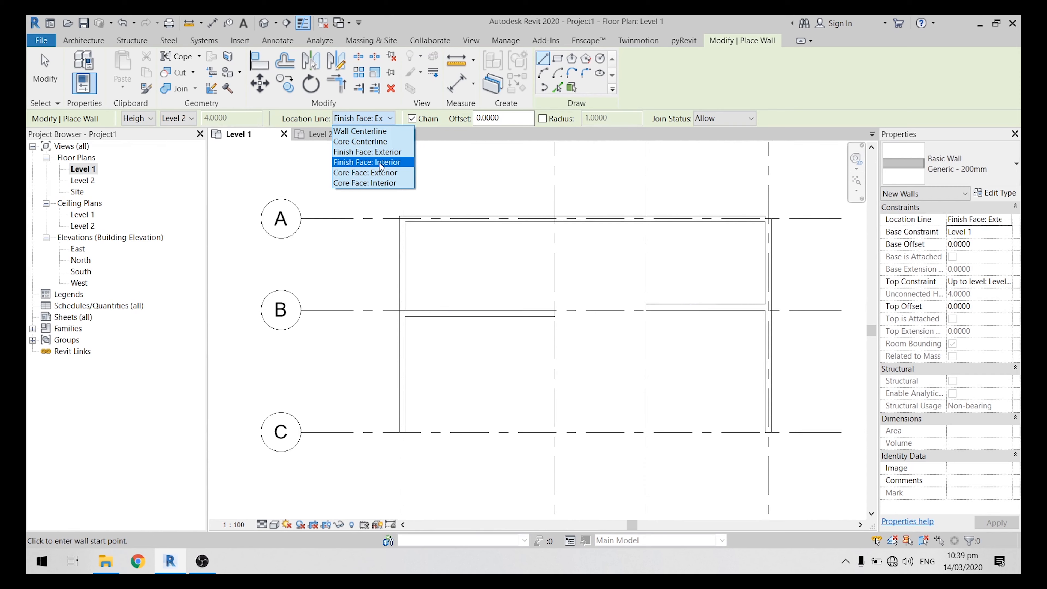
left_click(380, 162)
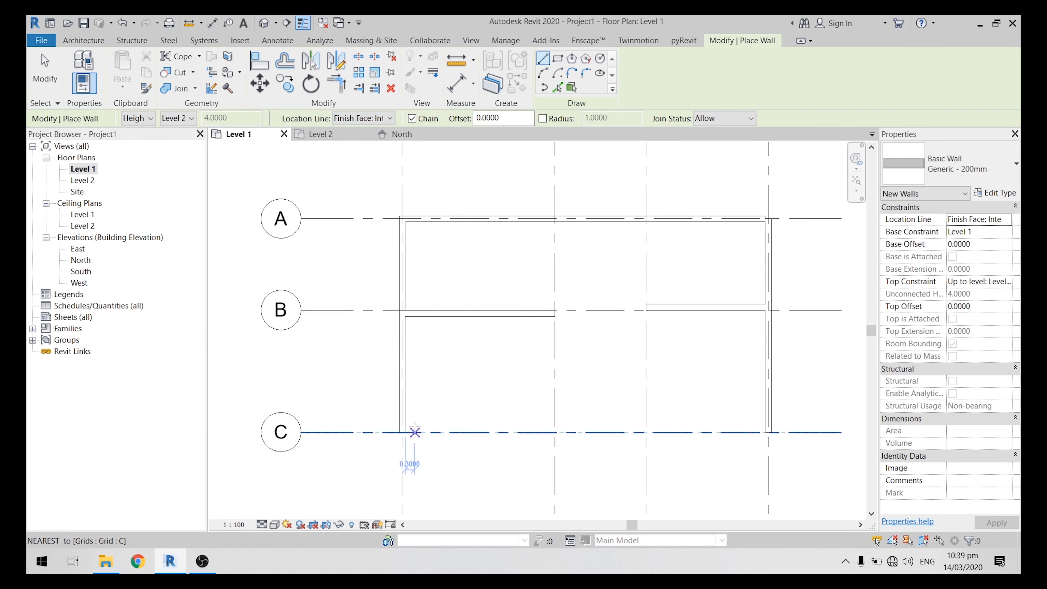
scroll(415, 432, "up", 1)
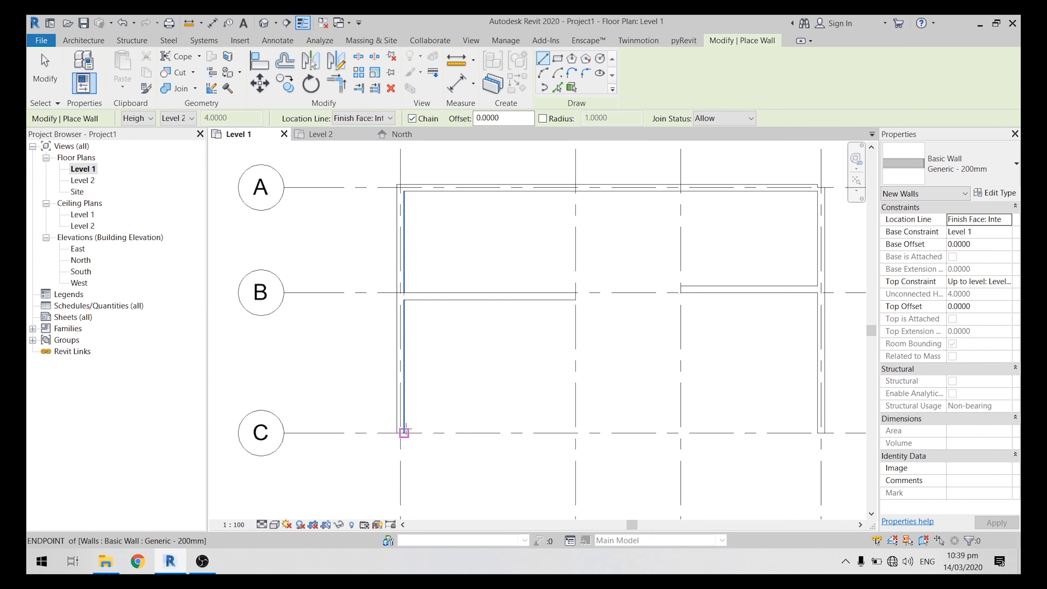
left_click(403, 432)
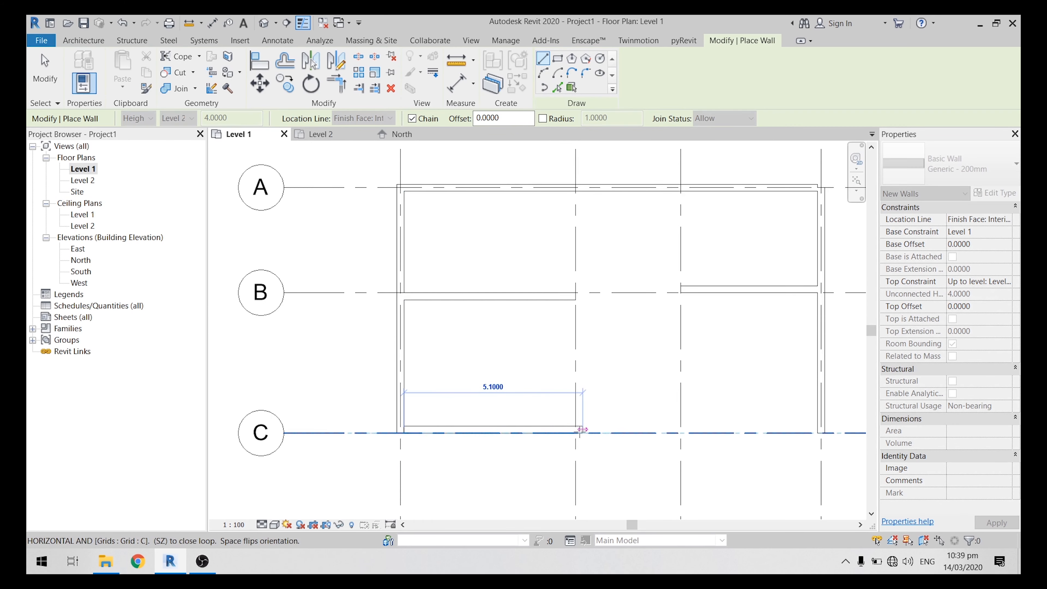
scroll(575, 432, "up", 2)
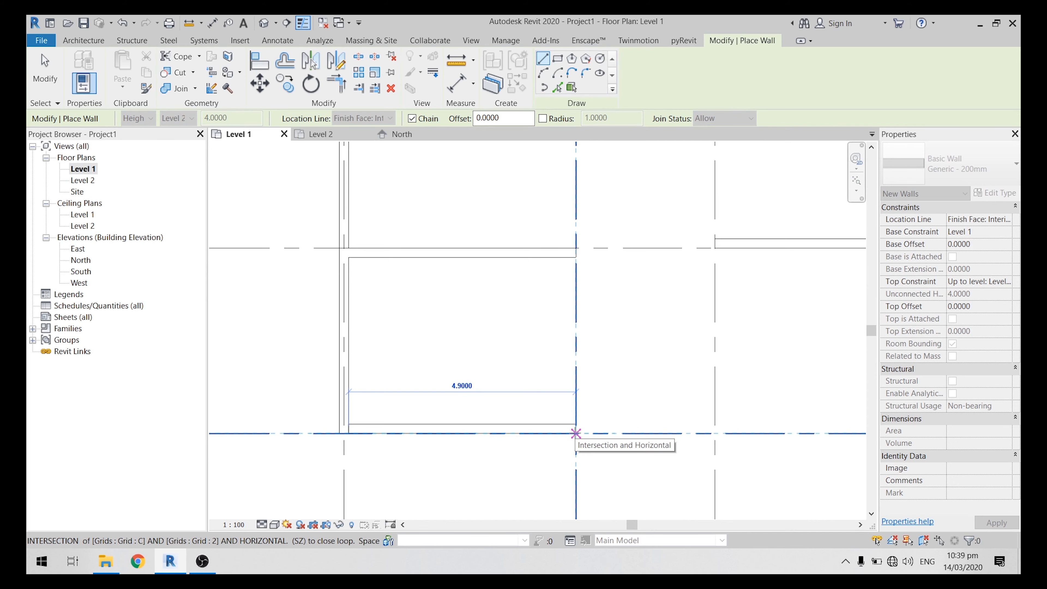
left_click(576, 433)
key("Escape")
middle_click_drag(600, 416, 459, 405)
scroll(459, 406, "down", 1)
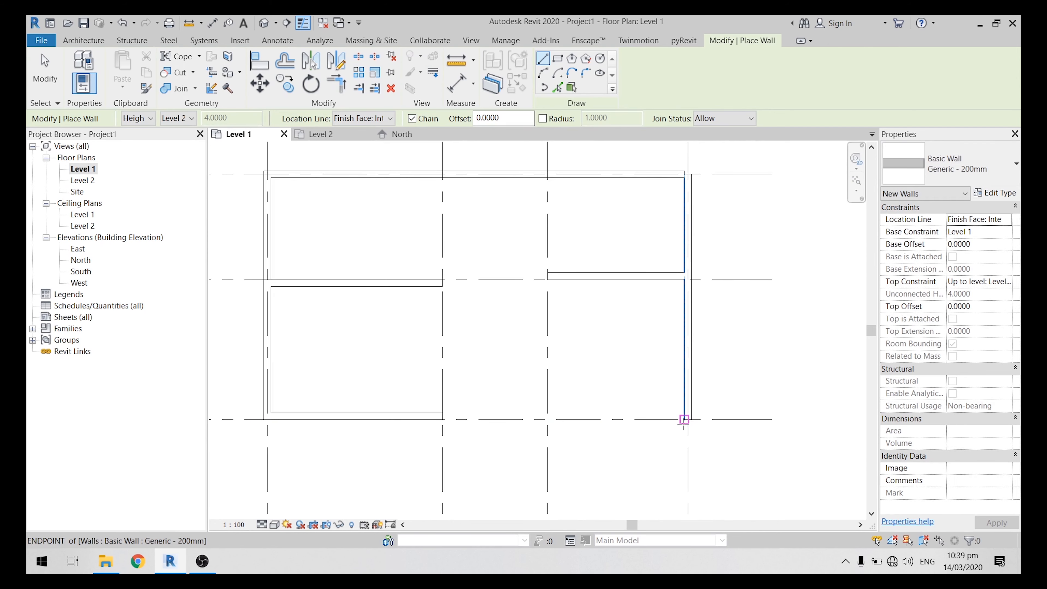
Draw a wall along grid C from the grid 4 wall's inner face to grid 3 and end the wall command
left_click(683, 420)
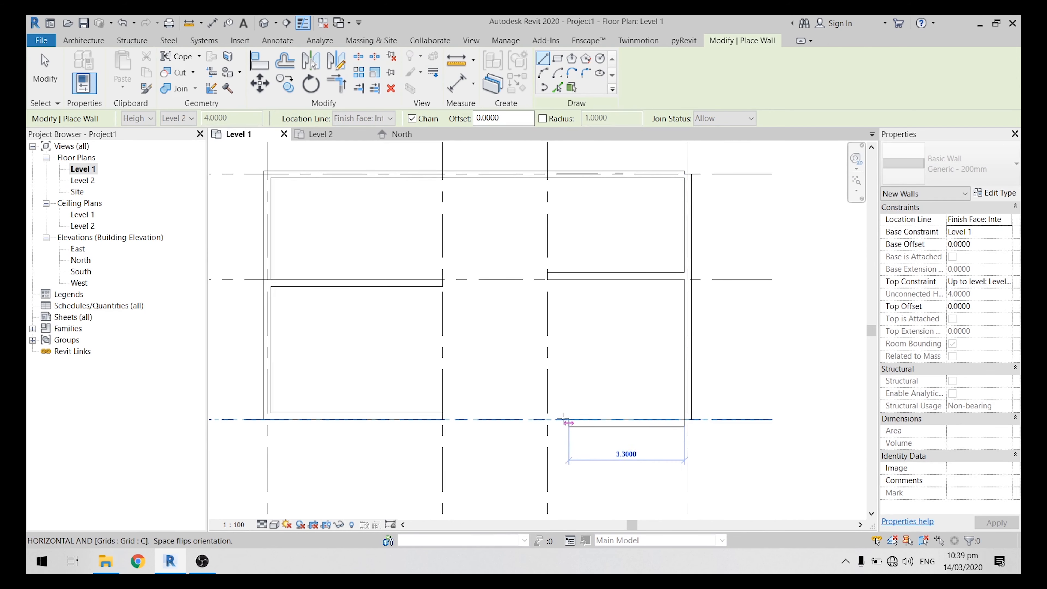
left_click(547, 419)
key("Escape")
scroll(631, 377, "down", 3)
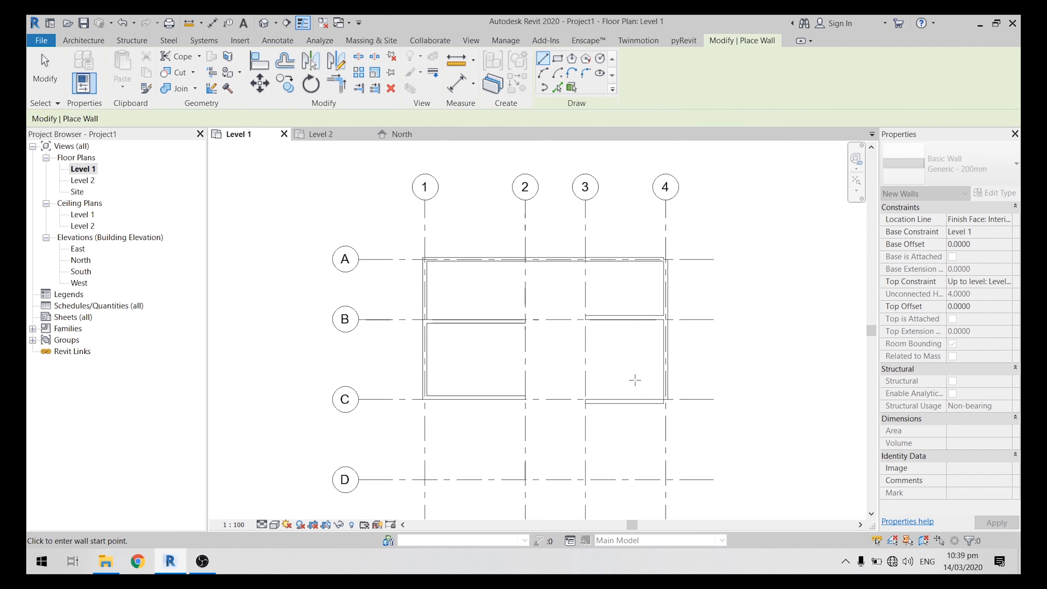
key("Escape")
middle_click_drag(432, 328, 419, 303)
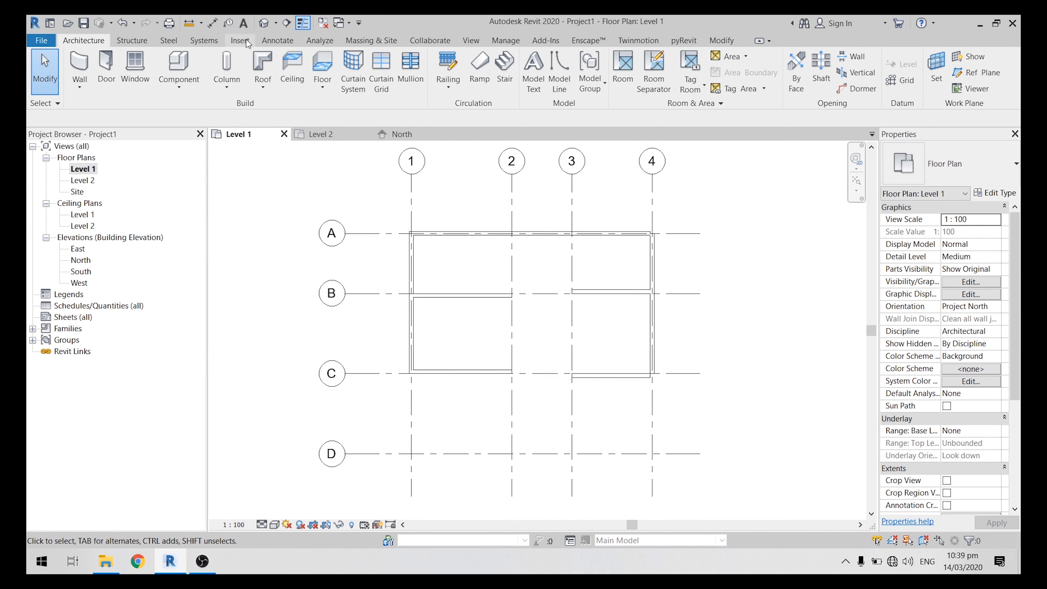
Open the default 3D view and set its visual style to Realistic to inspect the walls
left_click(265, 23)
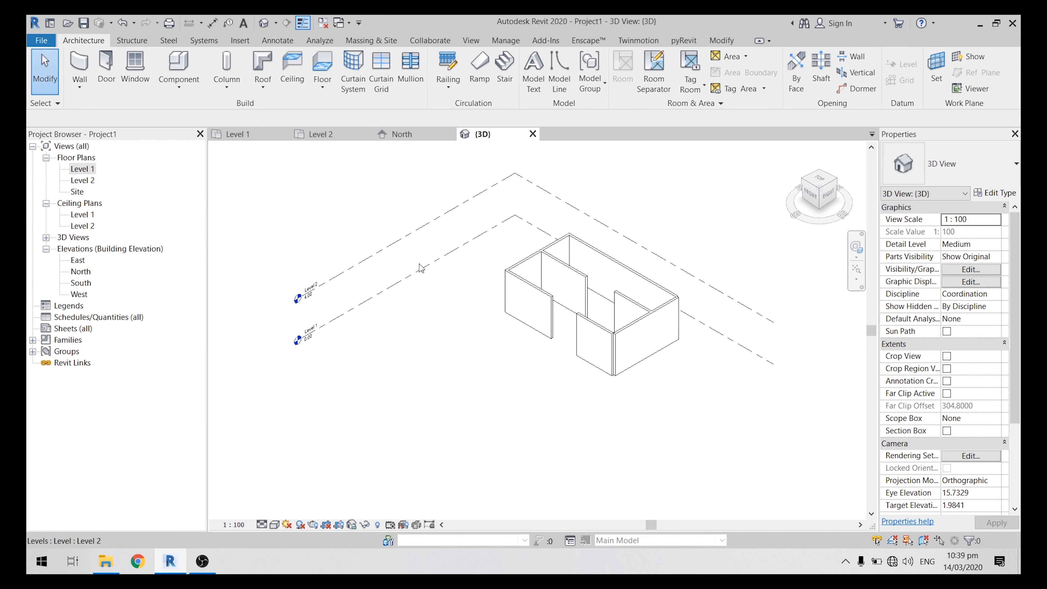
scroll(633, 310, "up", 5)
middle_click_drag(642, 329, 610, 362)
scroll(559, 312, "down", 2)
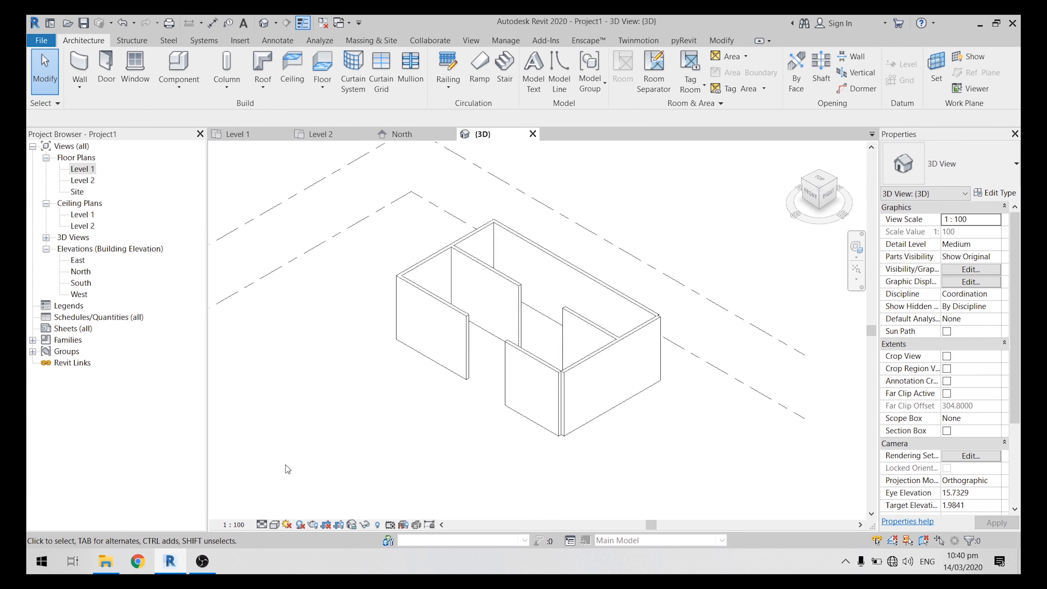
left_click(274, 524)
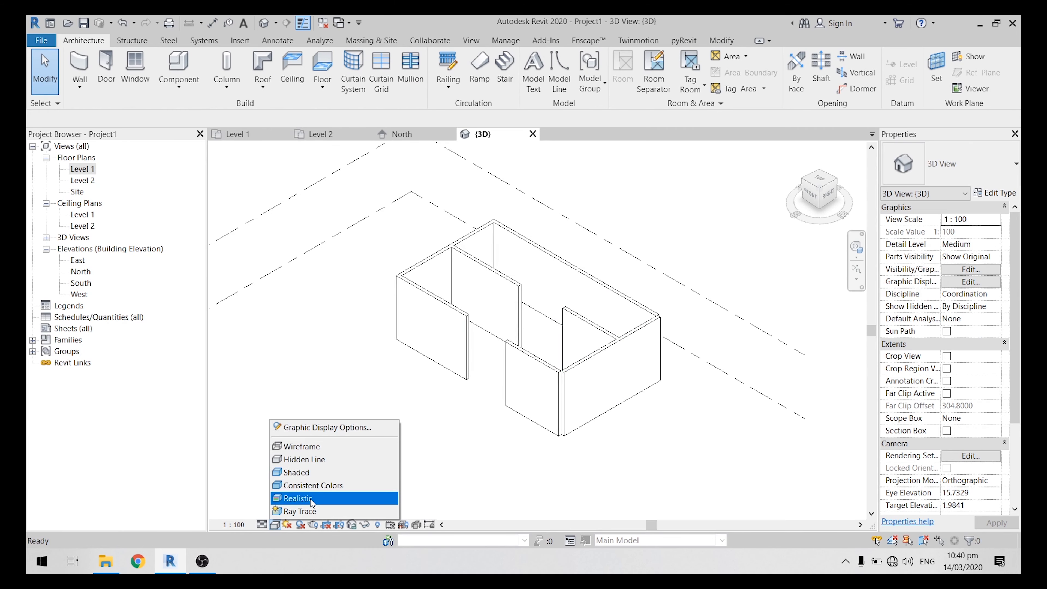
left_click(339, 498)
scroll(585, 387, "up", 3)
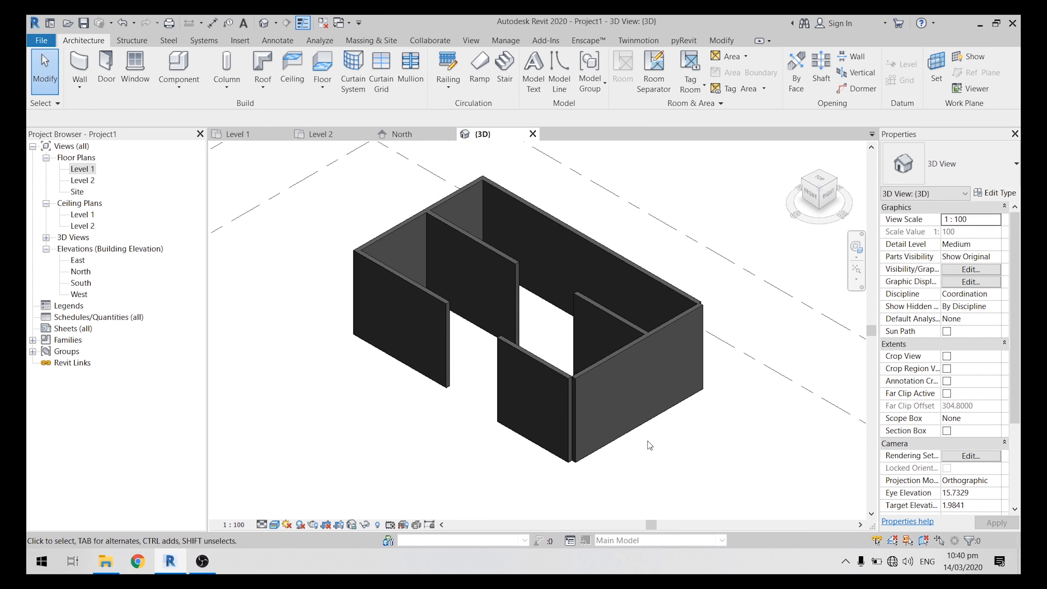
Return to the Level 1 floor plan and allow the grid 4 wall to join at its grid A end
double_click(82, 169)
scroll(643, 340, "up", 3)
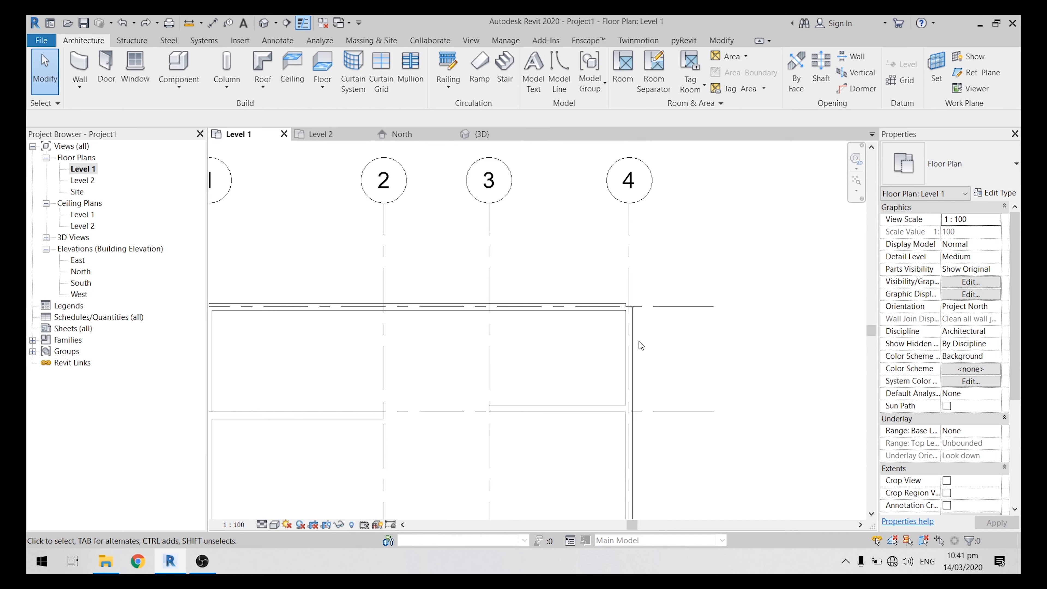
scroll(641, 342, "down", 2)
scroll(638, 325, "up", 5)
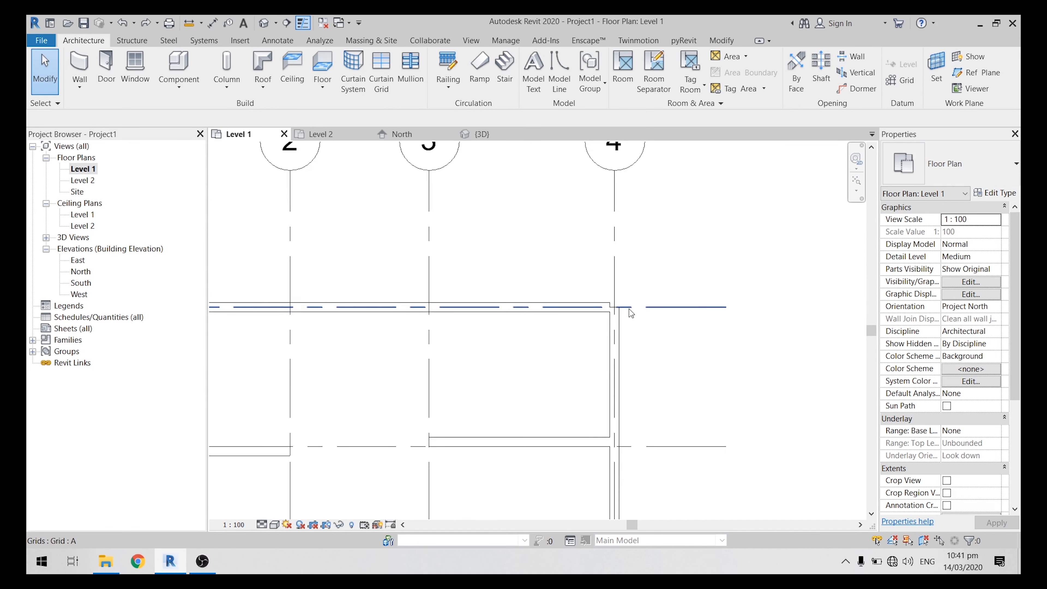
left_click(617, 324)
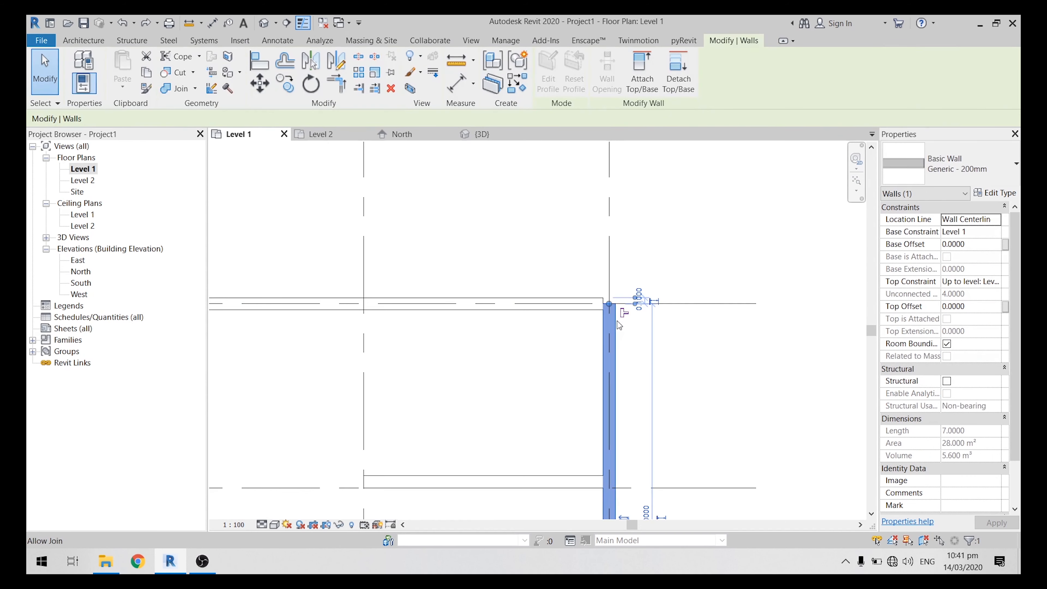
scroll(622, 328, "up", 2)
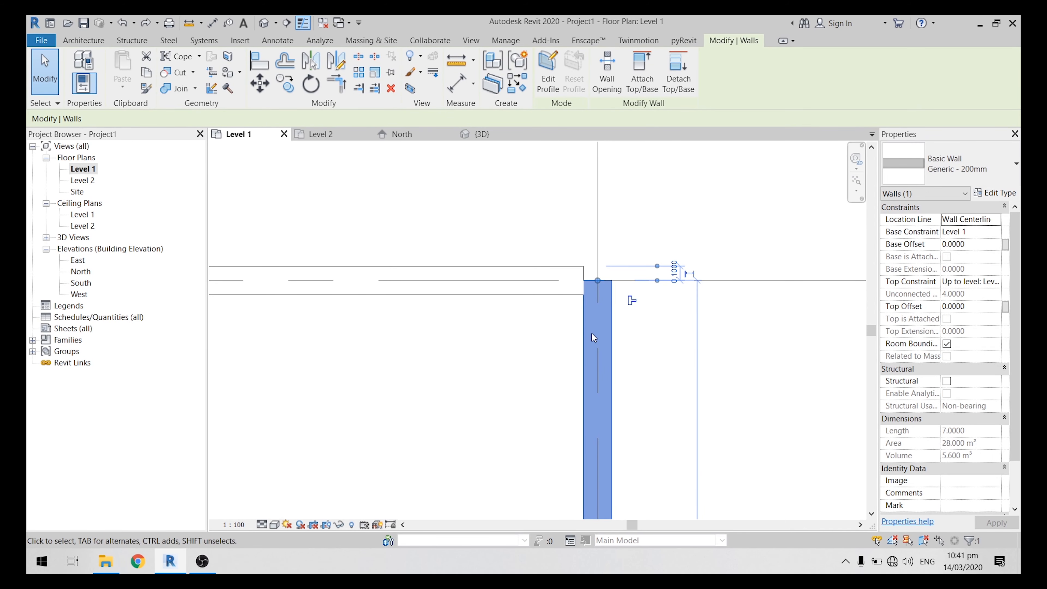
scroll(590, 332, "down", 2)
scroll(589, 332, "down", 2)
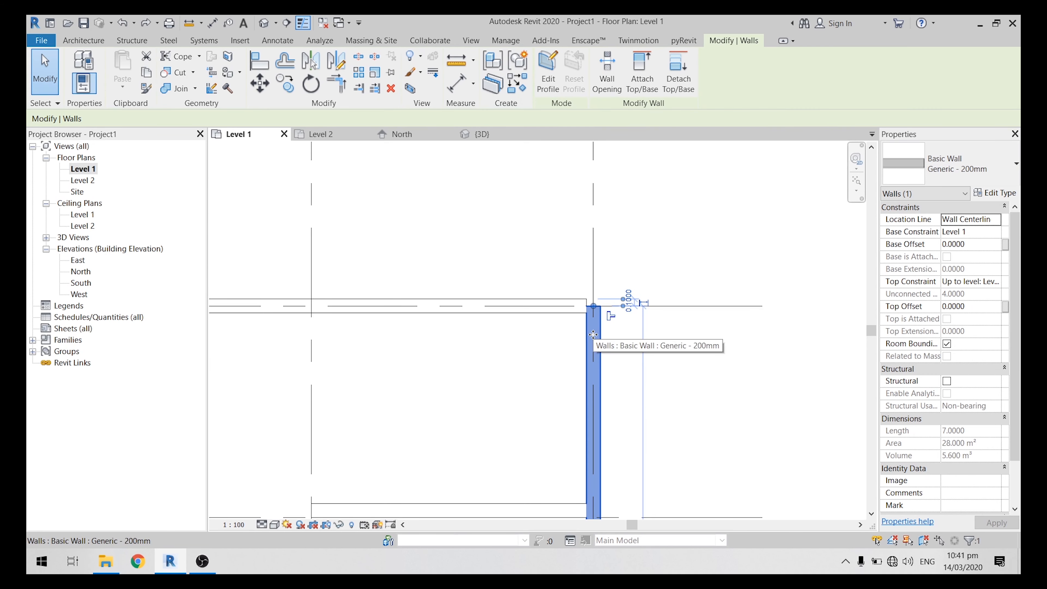
scroll(695, 280, "up", 2)
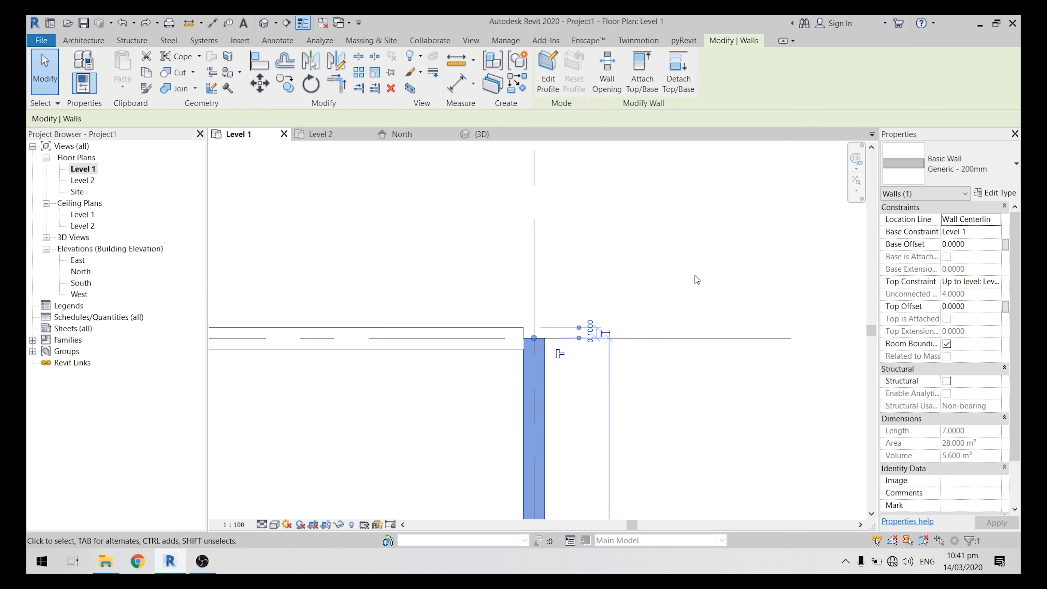
scroll(565, 379, "up", 2)
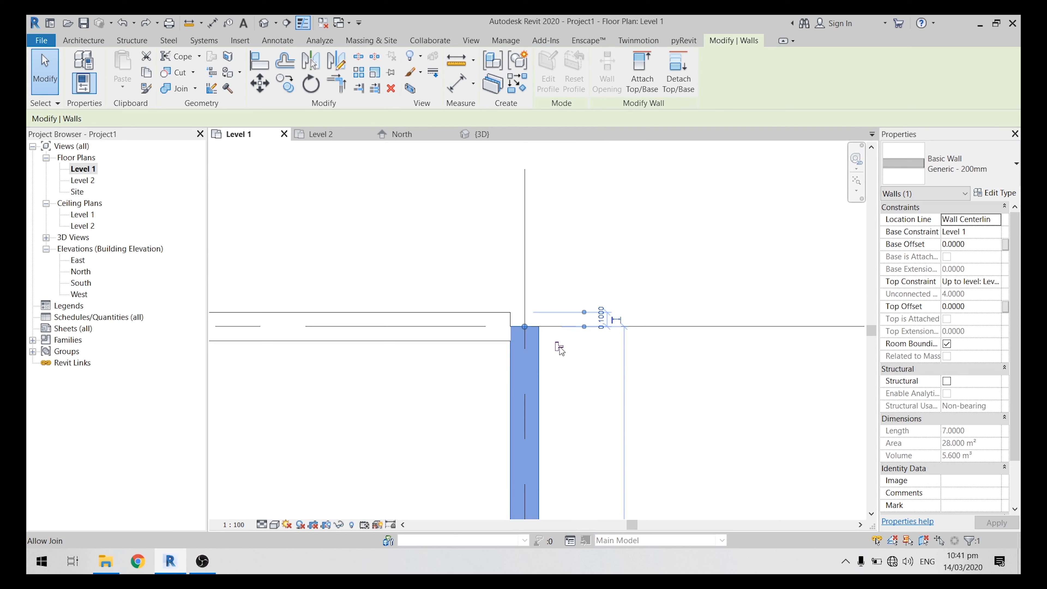
left_click(559, 349)
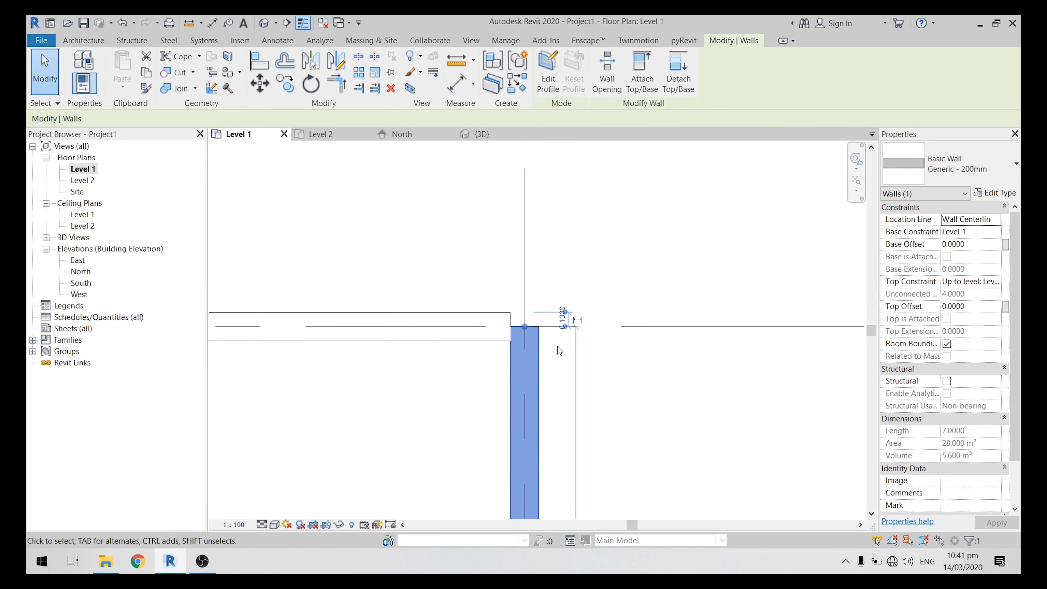
Stretch the grid 4 wall's upper end to the outer face of the grid A wall
scroll(526, 317, "up", 2)
left_click_drag(525, 331, 522, 309)
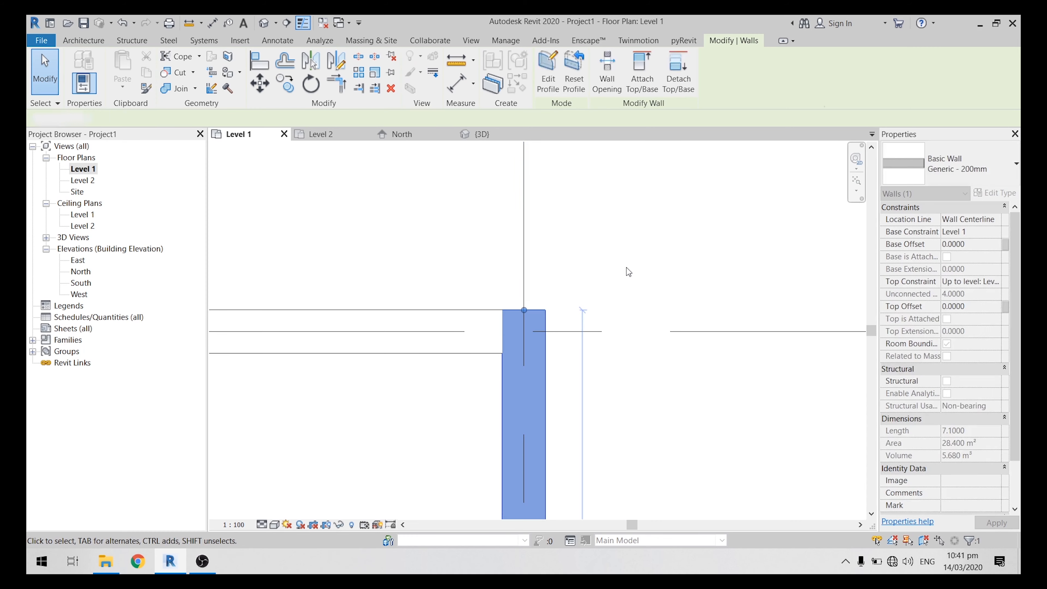
left_click(626, 268)
Allow the grid 4 wall to join with the grid C wall at its lower end
scroll(626, 227, "down", 6)
scroll(620, 355, "up", 5)
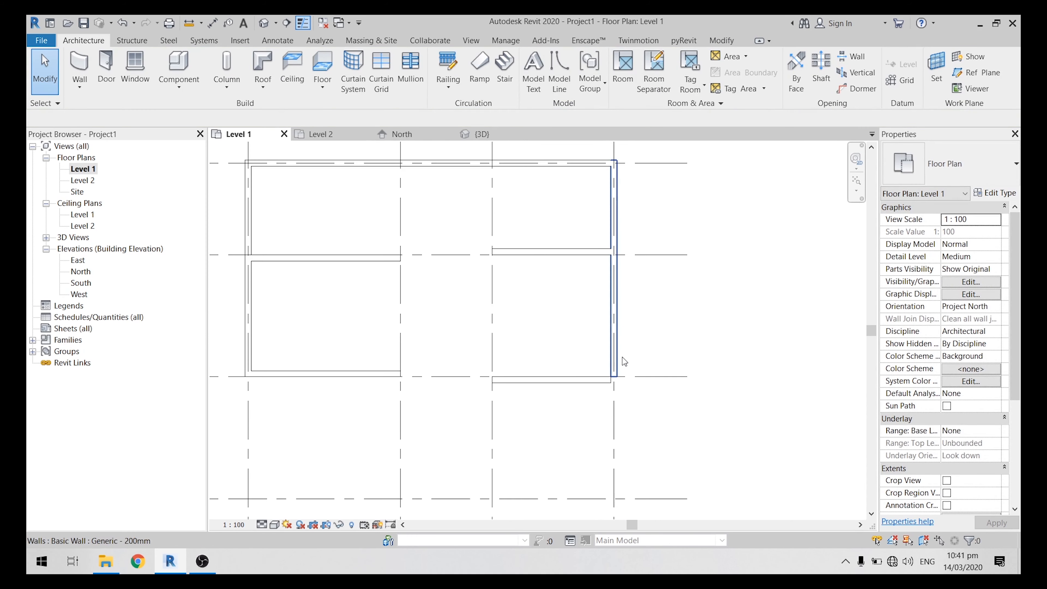
left_click(622, 377)
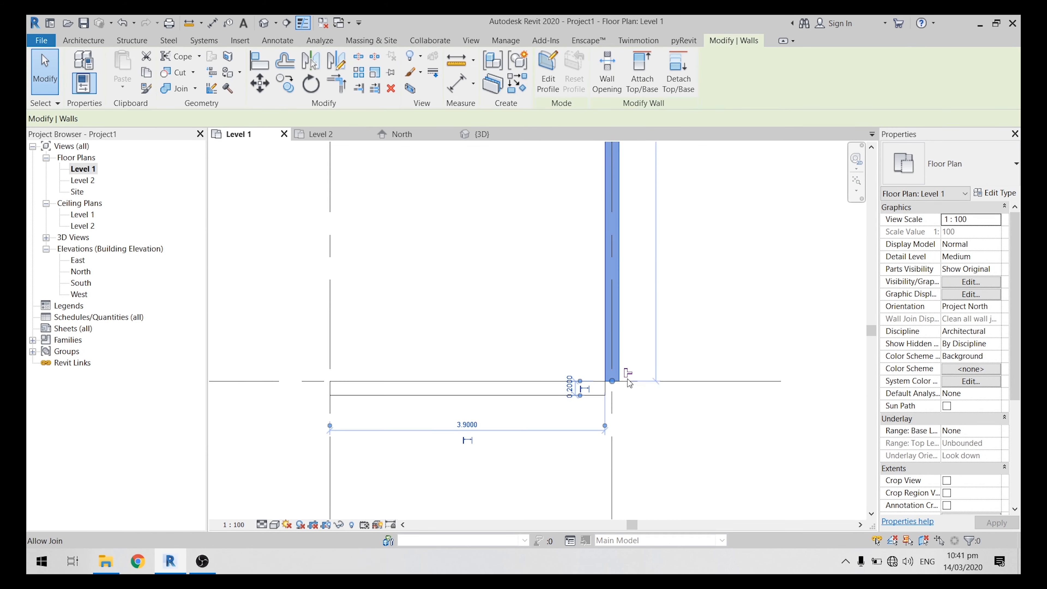
scroll(626, 379, "up", 2)
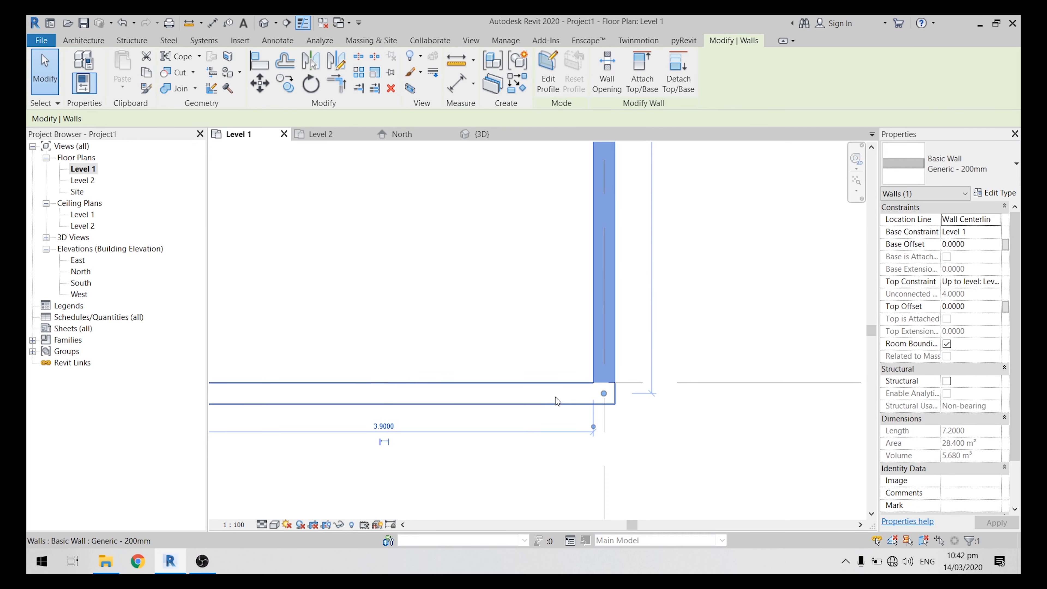
scroll(602, 384, "down", 4)
left_click(570, 388)
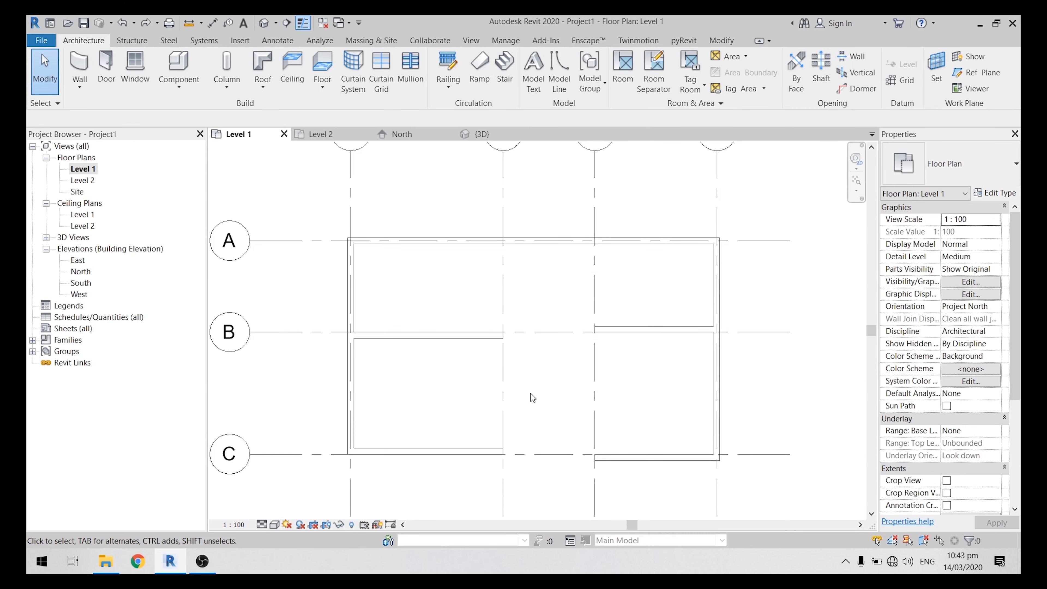
Move the grid B wall between grids 1 and 2 so that it is centered on grid B
scroll(700, 314, "down", 1)
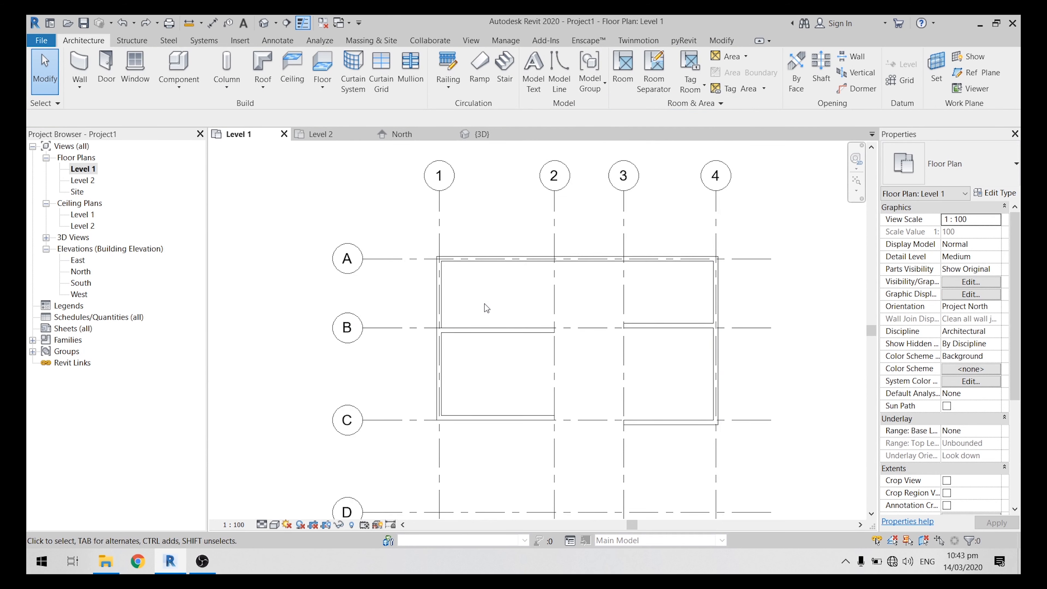
scroll(478, 324, "up", 3)
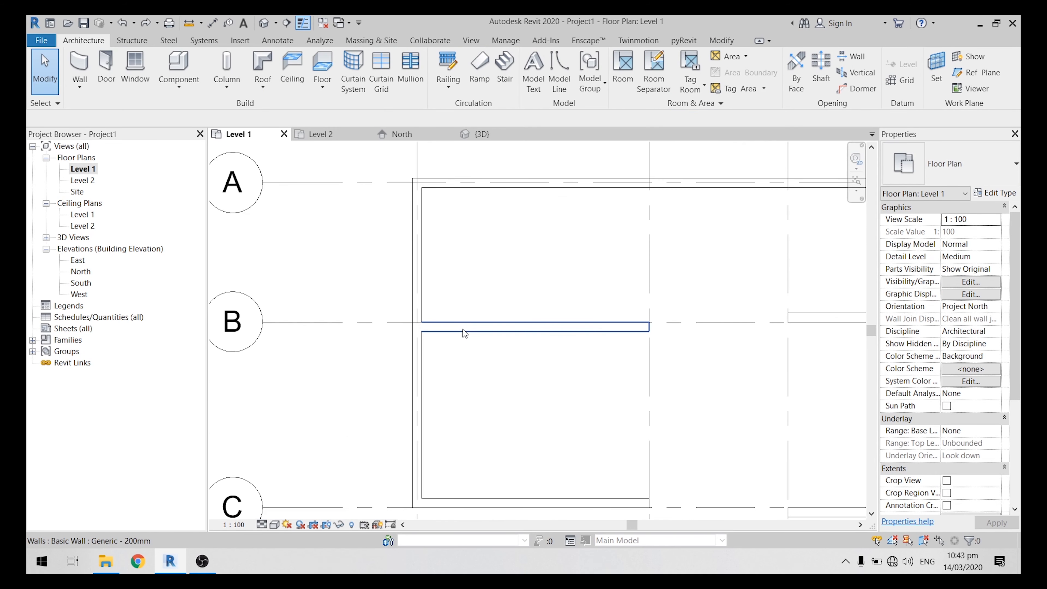
scroll(465, 333, "up", 2)
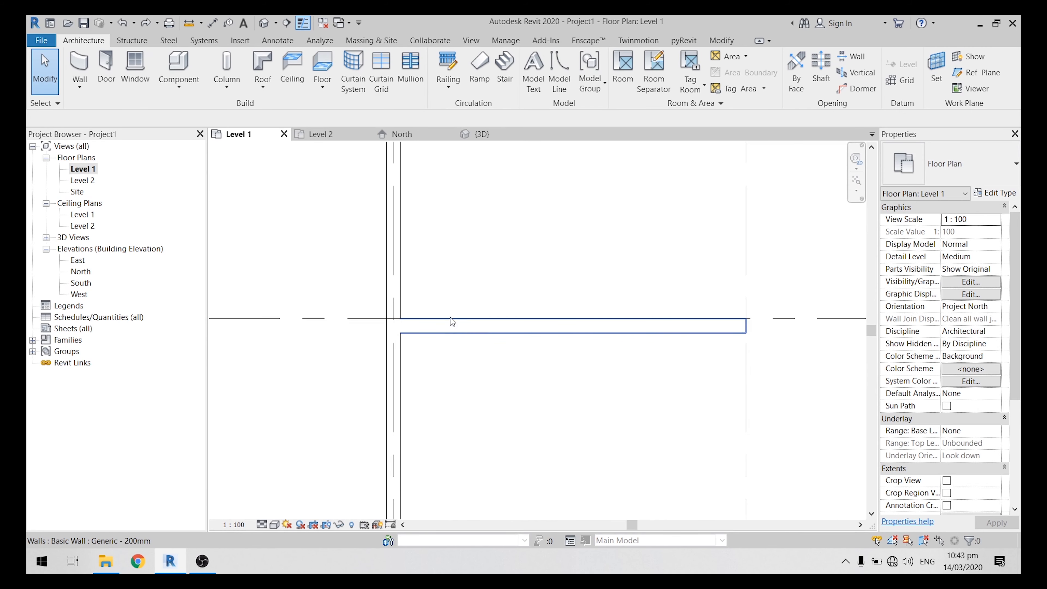
left_click(463, 323)
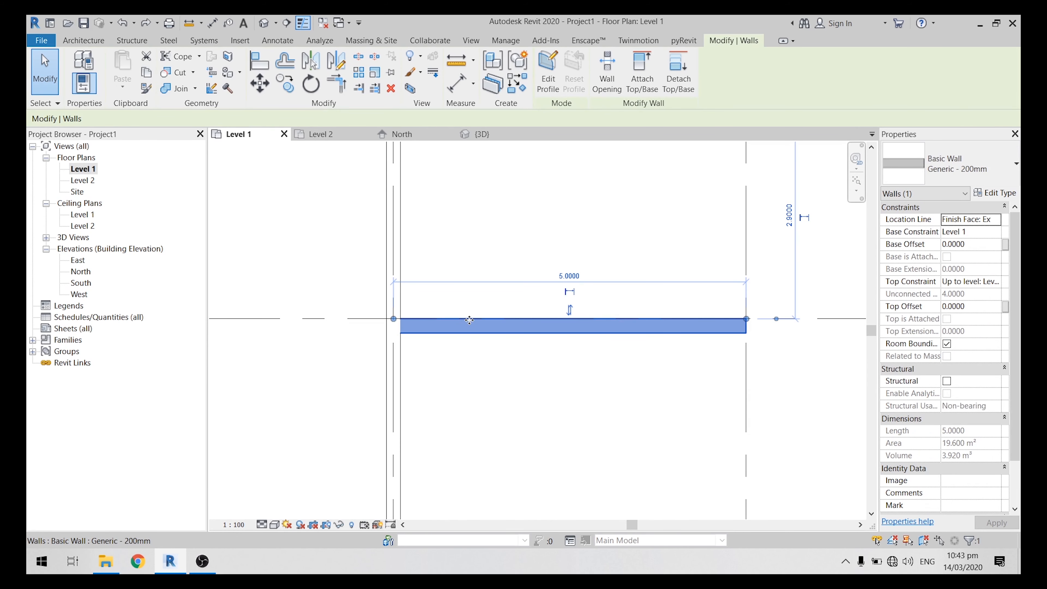
left_click_drag(471, 307, 472, 314)
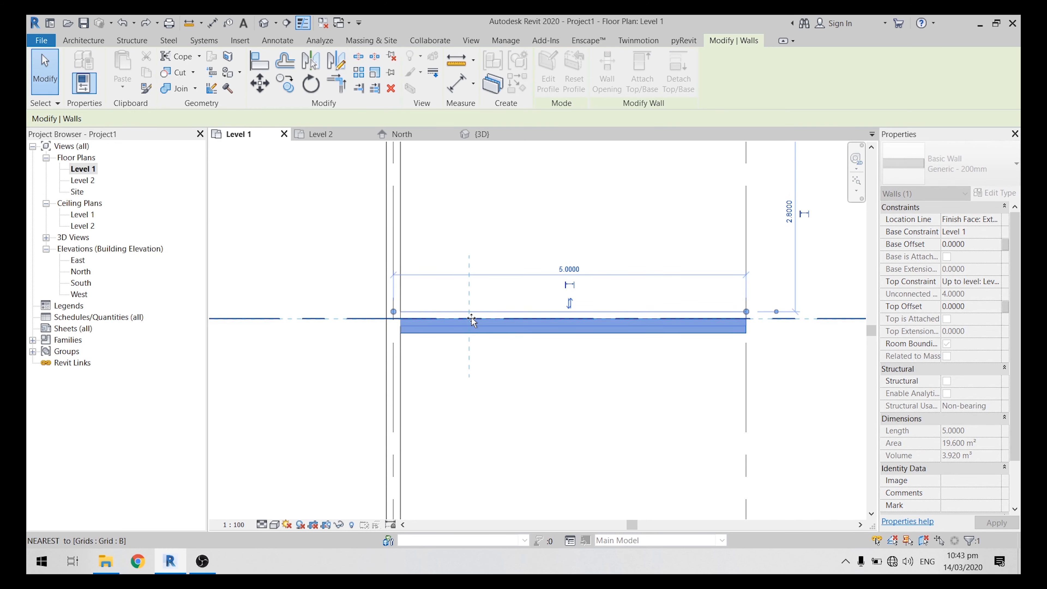
left_click_drag(479, 316, 468, 312)
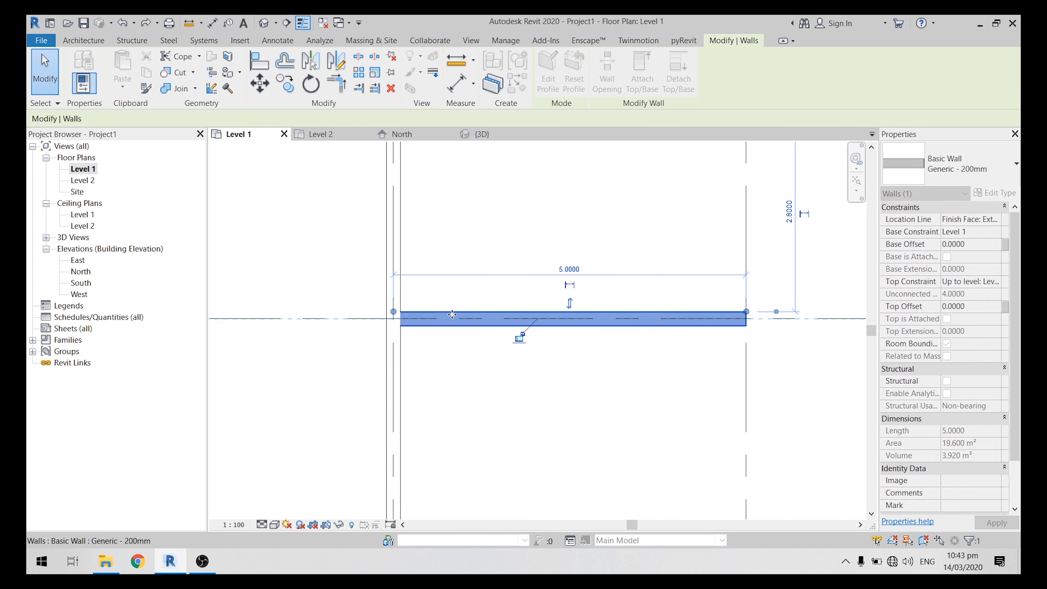
scroll(455, 310, "down", 3)
left_click(687, 362)
Move the grid B wall between grids 3 and 4 so that it is centered on grid B
scroll(787, 318, "up", 2)
left_click(789, 308)
middle_click_drag(790, 308, 596, 336)
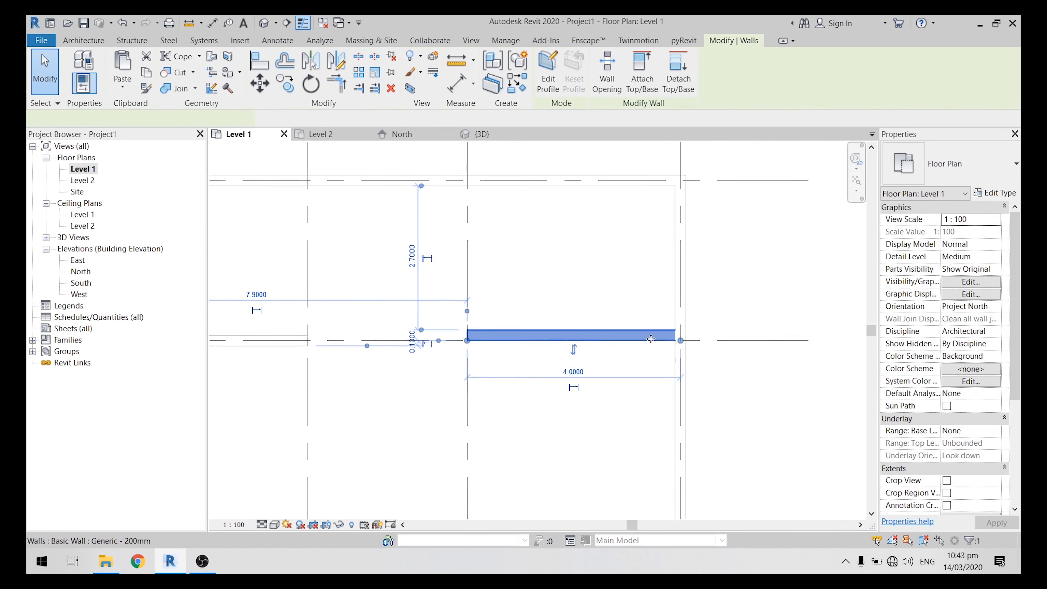
scroll(650, 339, "up", 2)
left_click_drag(652, 354, 653, 351)
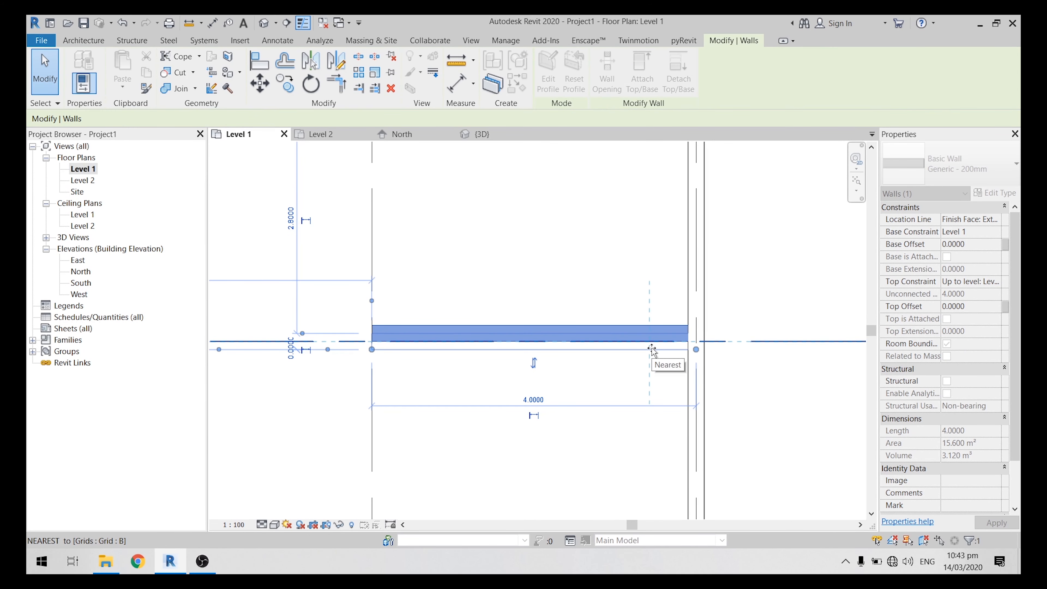
scroll(653, 350, "down", 5)
Move the grid C wall between grids 1 and 2 so that it is centered on grid C
scroll(537, 367, "up", 3)
left_click(535, 348)
scroll(535, 342, "up", 2)
scroll(576, 342, "down", 2)
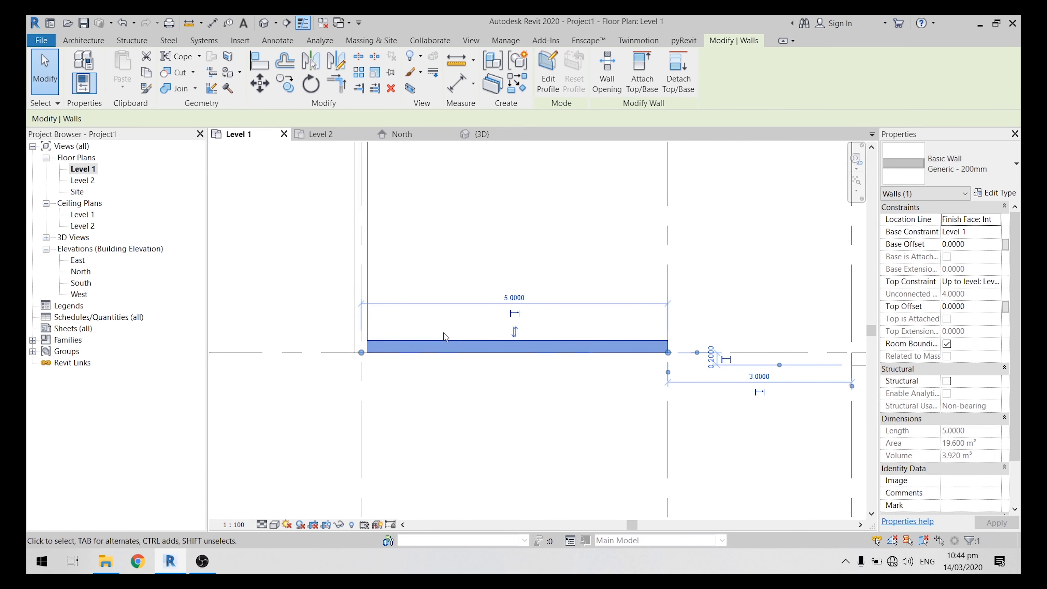
scroll(450, 345, "up", 2)
left_click_drag(451, 359, 459, 363)
scroll(461, 322, "down", 2)
left_click(667, 385)
Move the grid C wall between grids 3 and 4 so that it is centered on grid C
middle_click_drag(861, 361, 611, 367)
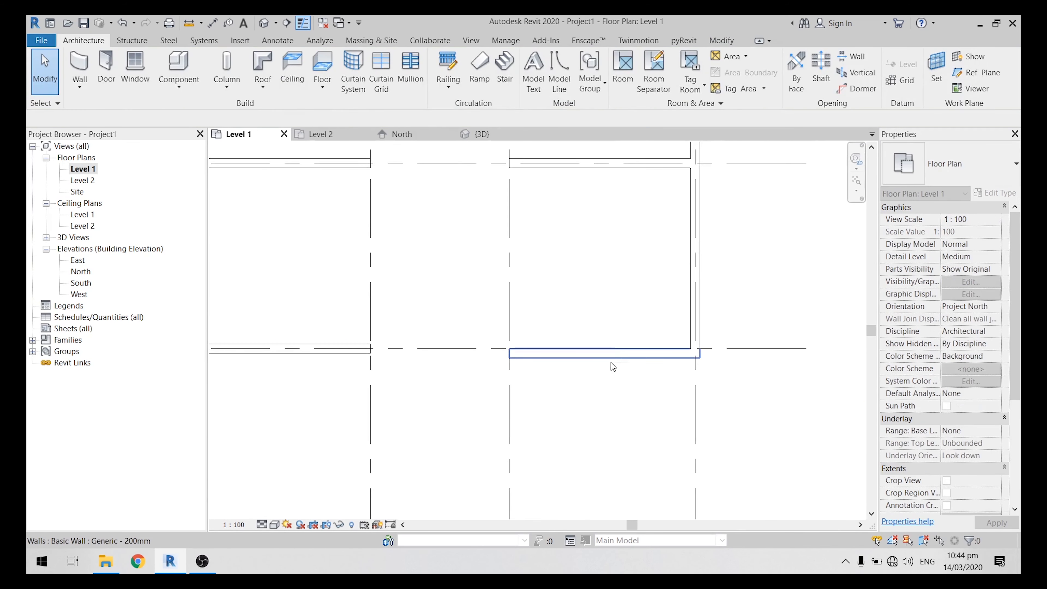
left_click(610, 351)
scroll(610, 349, "up", 2)
left_click_drag(610, 348, 611, 339)
left_click(625, 283)
scroll(639, 309, "down", 5)
middle_click_drag(521, 249, 521, 308)
scroll(522, 306, "up", 2)
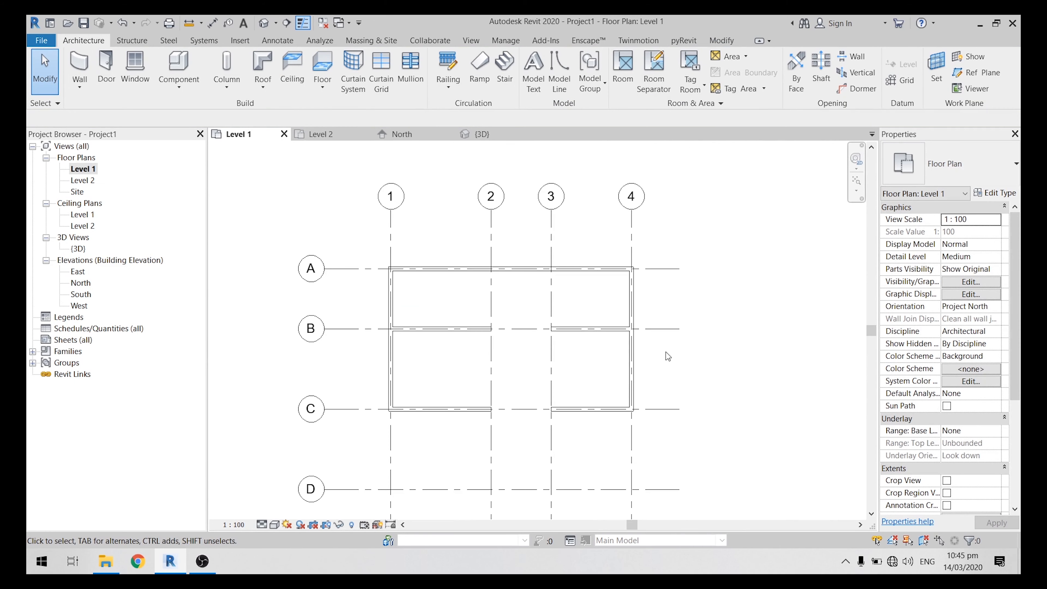
Start a structural wall for the area between grids C and D with its location line set to Wall Centerline
middle_click_drag(671, 359, 670, 301)
middle_click_drag(418, 282, 404, 307)
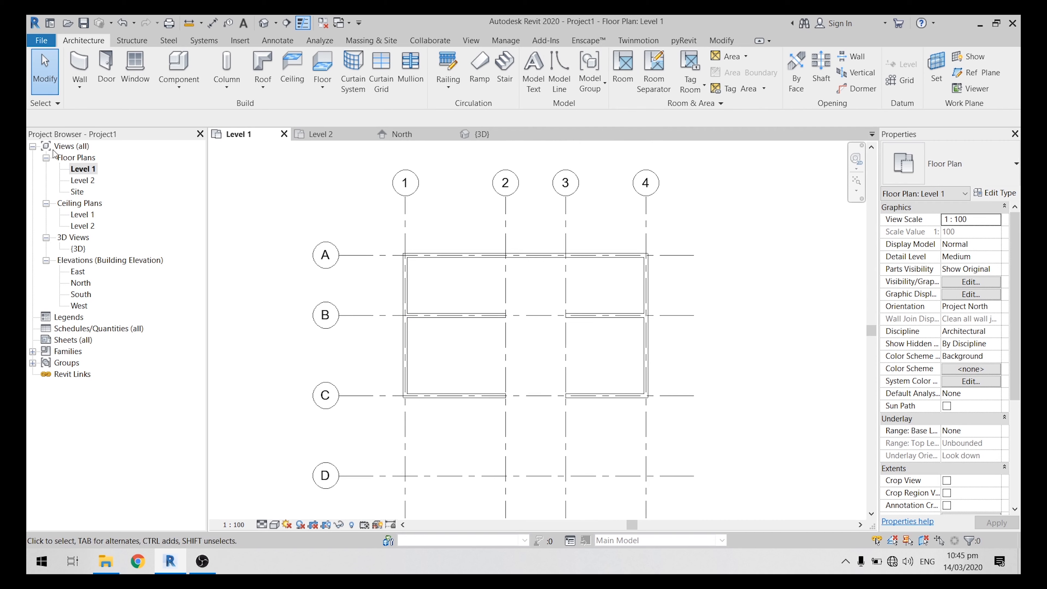
left_click(80, 83)
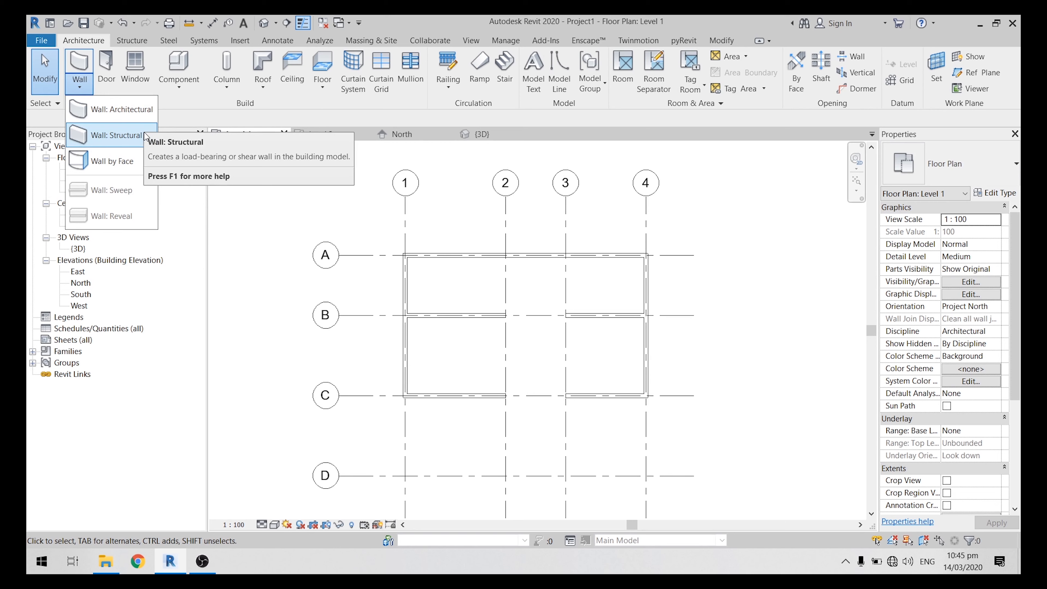
left_click(112, 136)
middle_click_drag(425, 388, 406, 317)
scroll(385, 419, "up", 2)
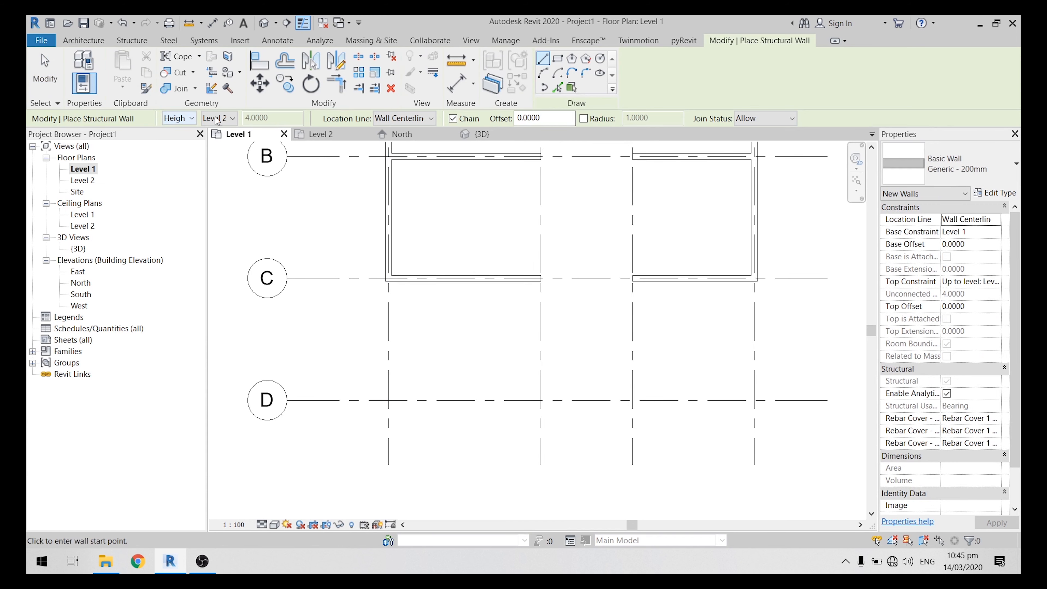
left_click(421, 119)
left_click(412, 130)
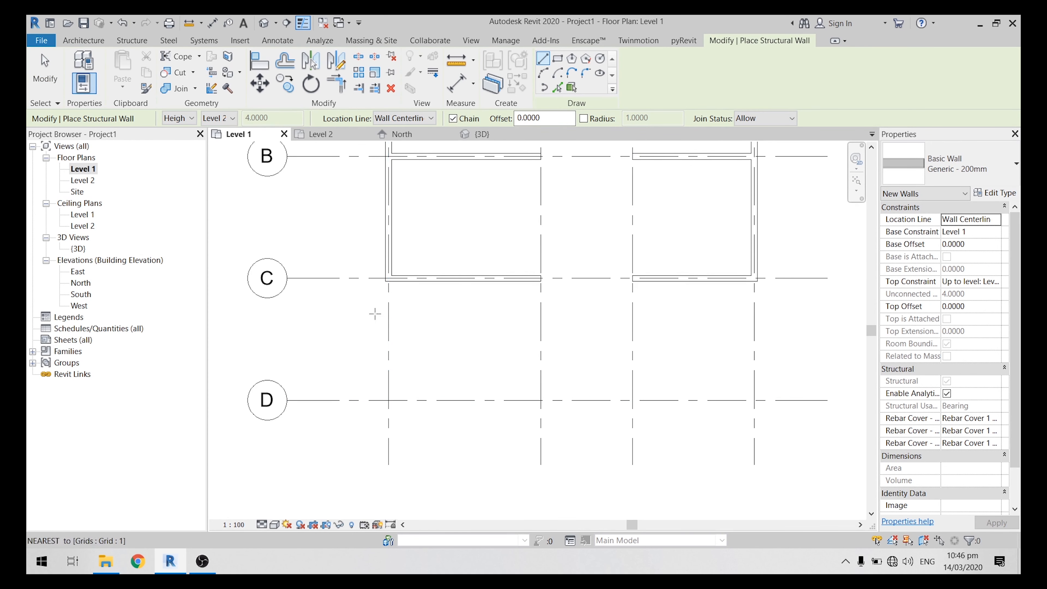
Draw connected structural walls along grid 1 from grid C to grid D and along grid D to grid 2
left_click(389, 280)
left_click(389, 400)
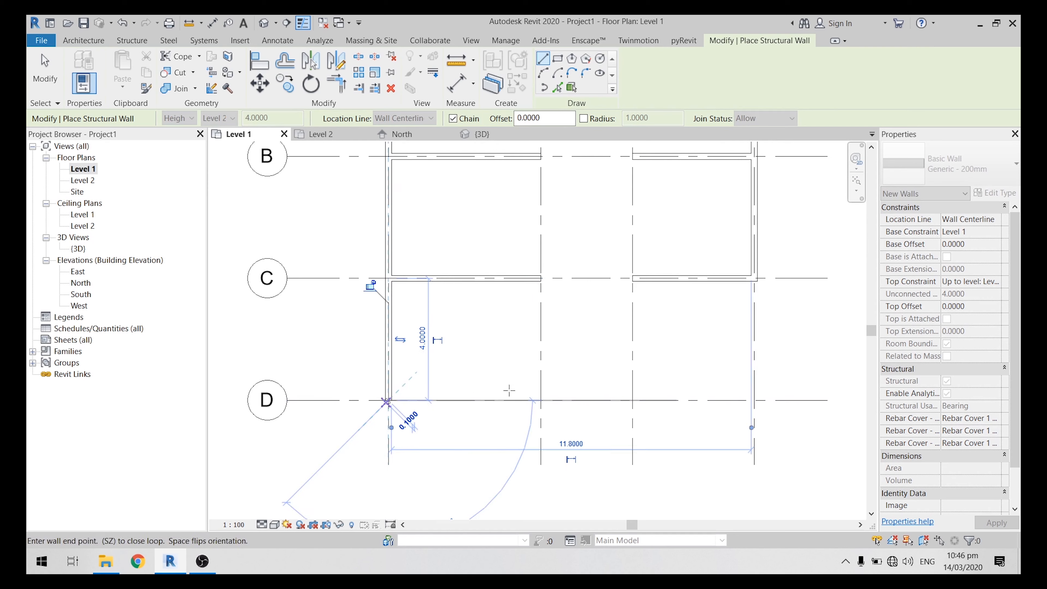
left_click(539, 401)
key("Escape")
key("Escape")
scroll(528, 363, "down", 3)
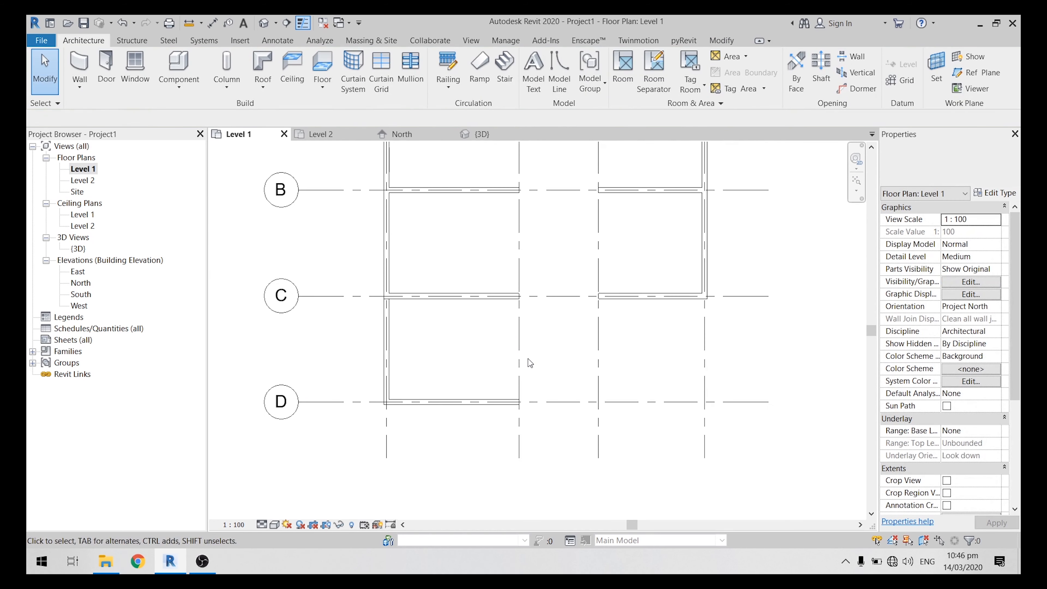
scroll(531, 354, "up", 2)
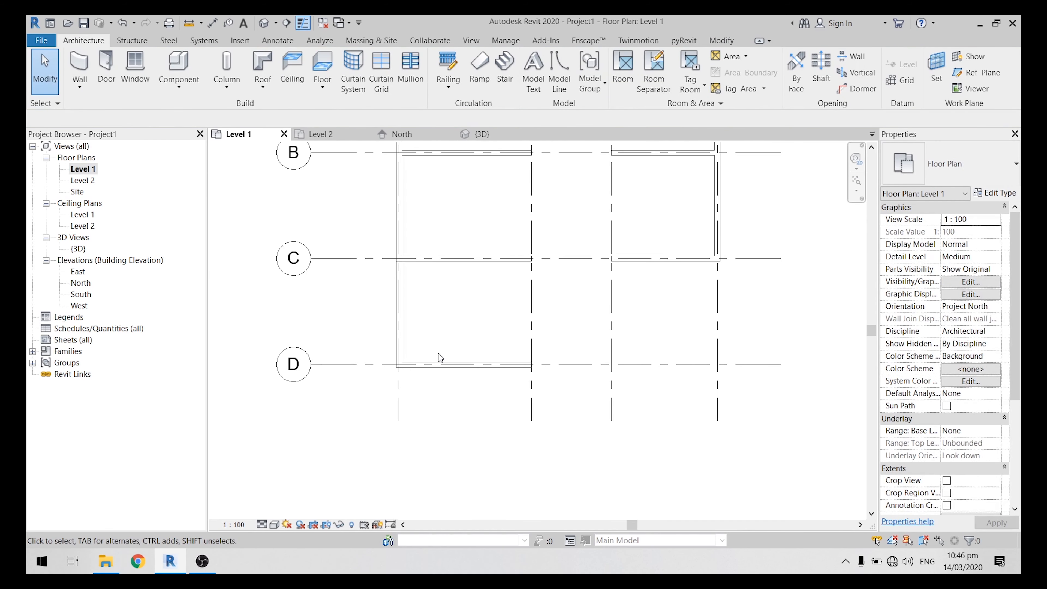
Compare the properties of the structural walls on grids D and 1 with those of the architectural wall on grid C
left_click(407, 303)
left_click(454, 364)
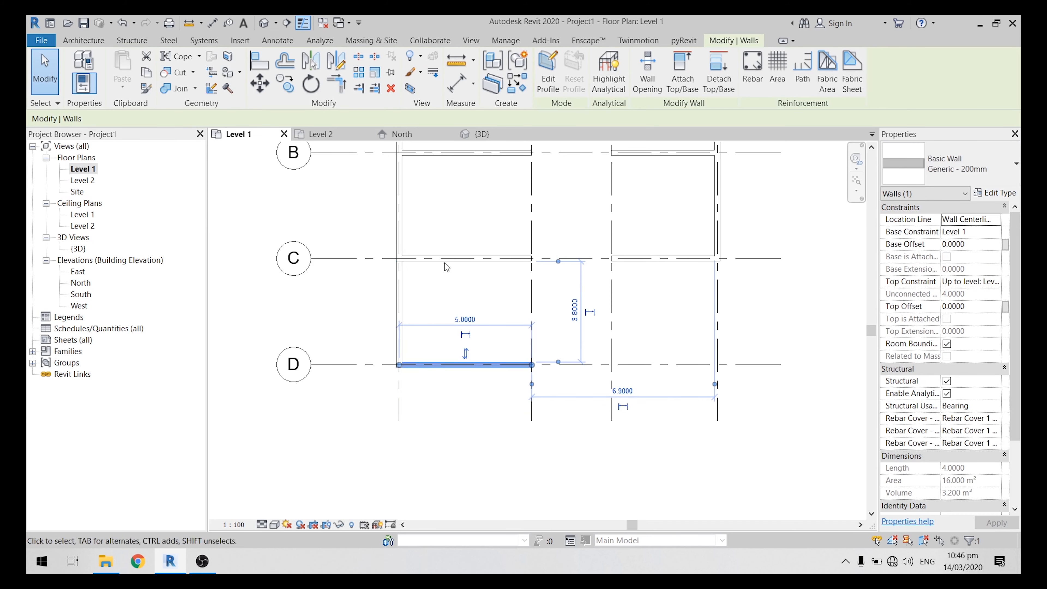
left_click(466, 258)
left_click(402, 323)
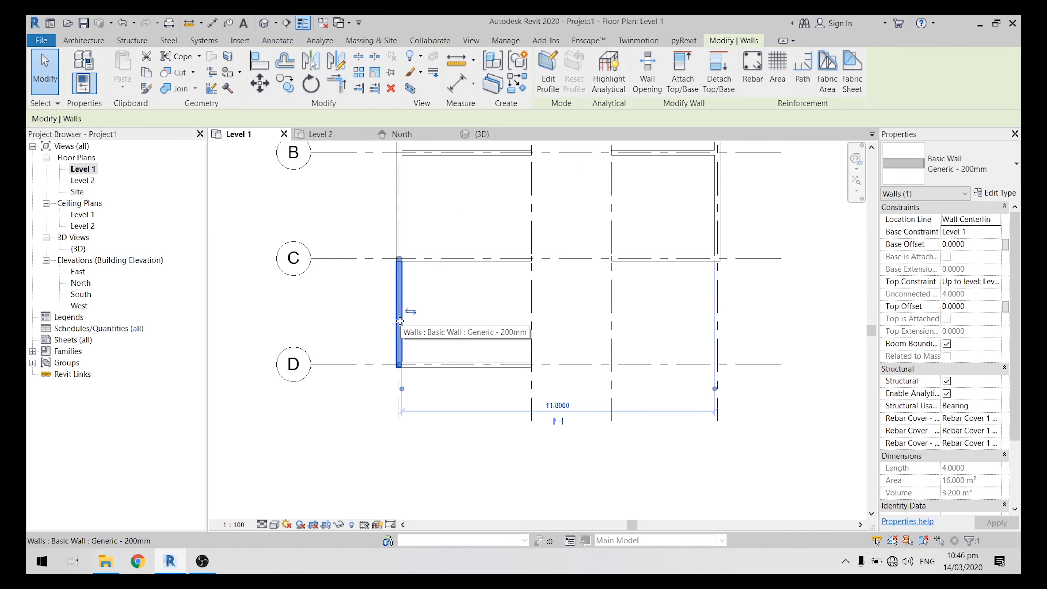
key("Escape")
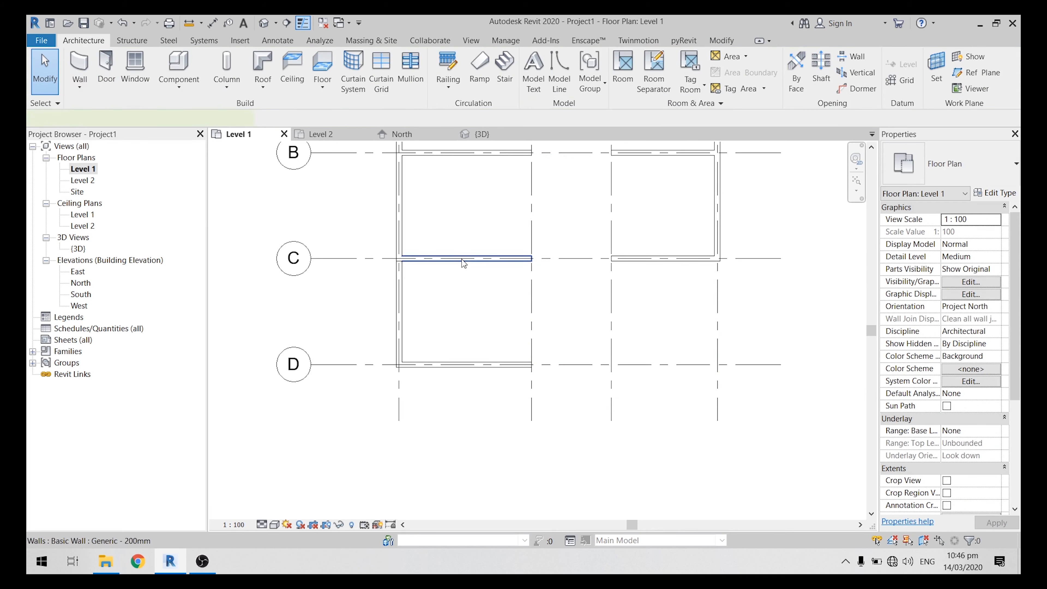
left_click(463, 260)
key("Escape")
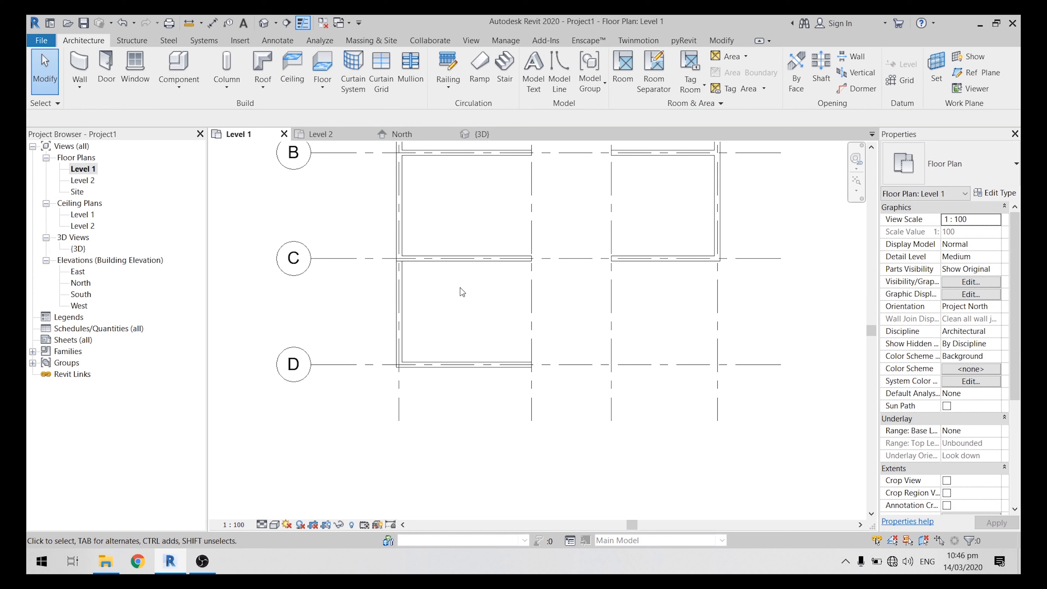
Turn on the Structural property of the grid C wall between grids 1 and 2
left_click(470, 263)
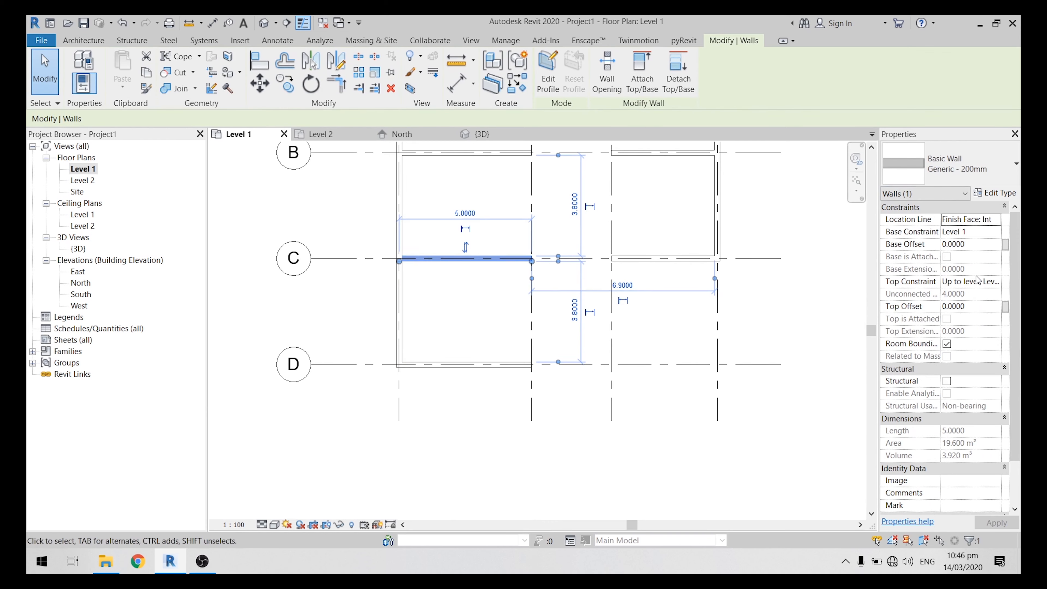
scroll(949, 328, "down", 1)
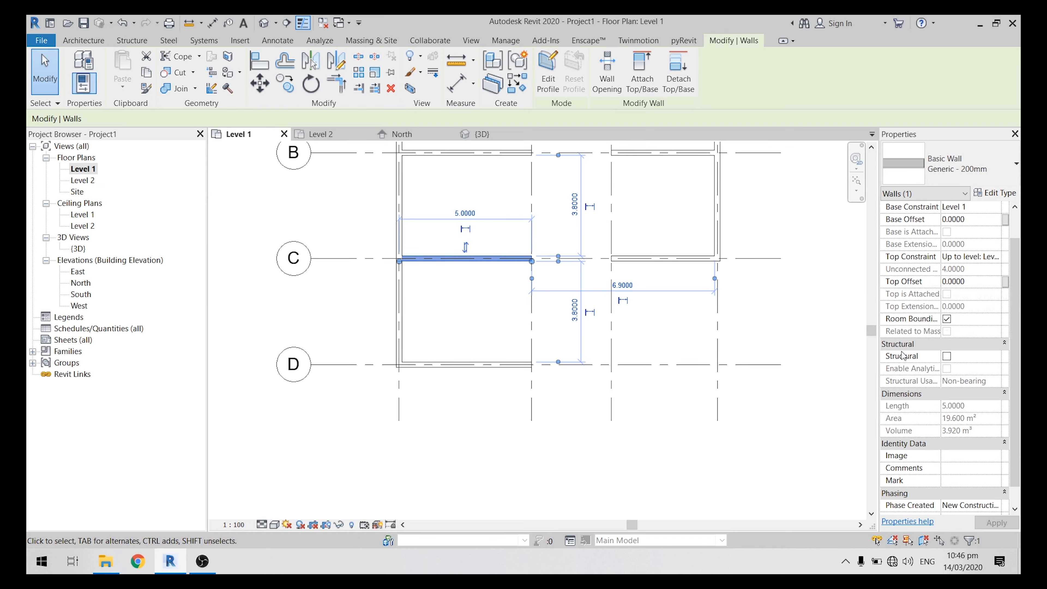
left_click(946, 357)
left_click(947, 357)
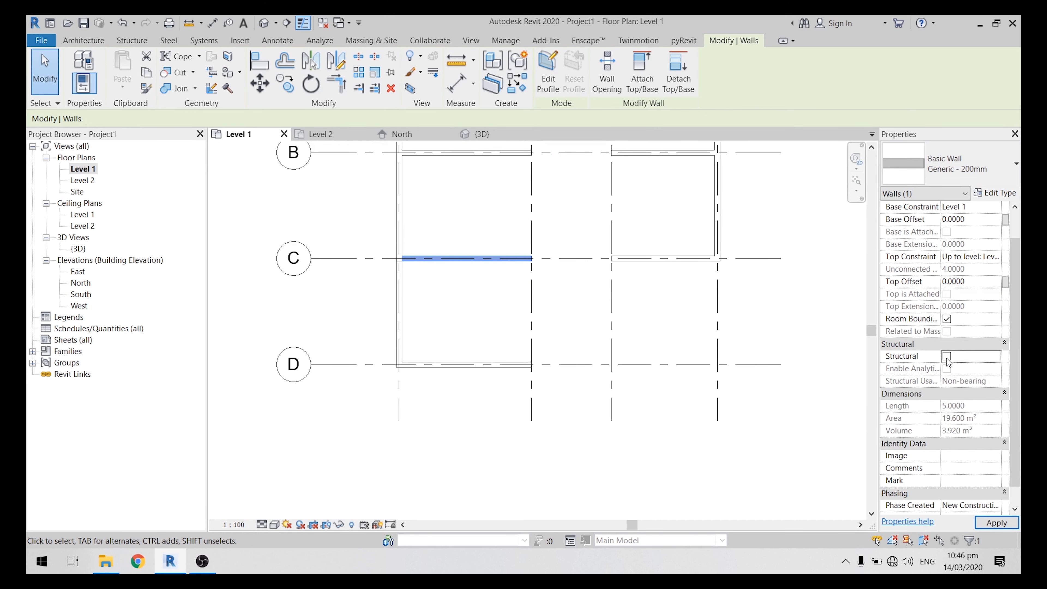
left_click(946, 357)
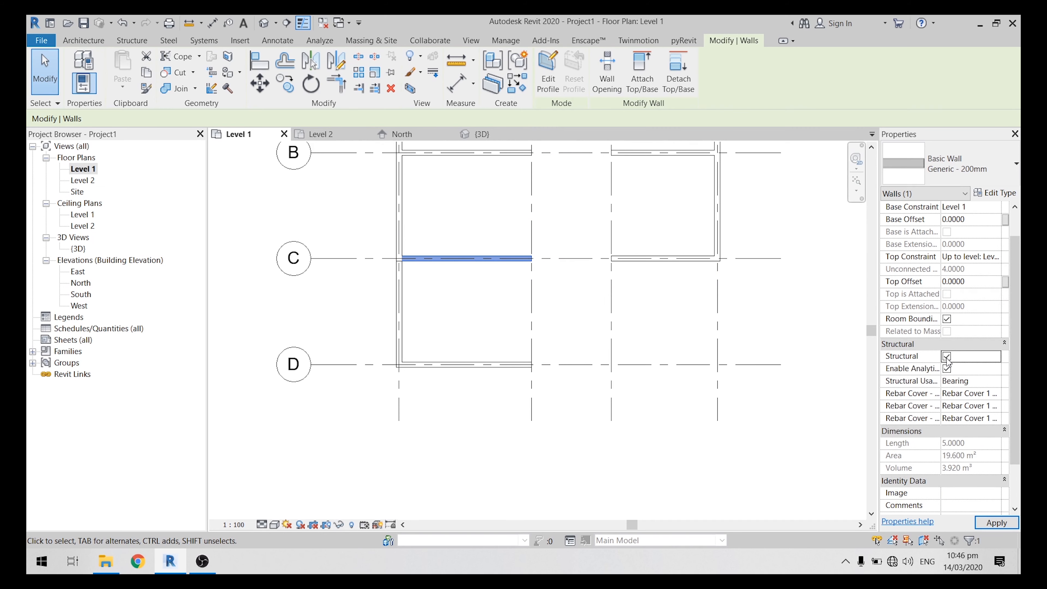
Review the Structural Usage options of the grid C wall, and turn its Structural property off again
left_click(996, 383)
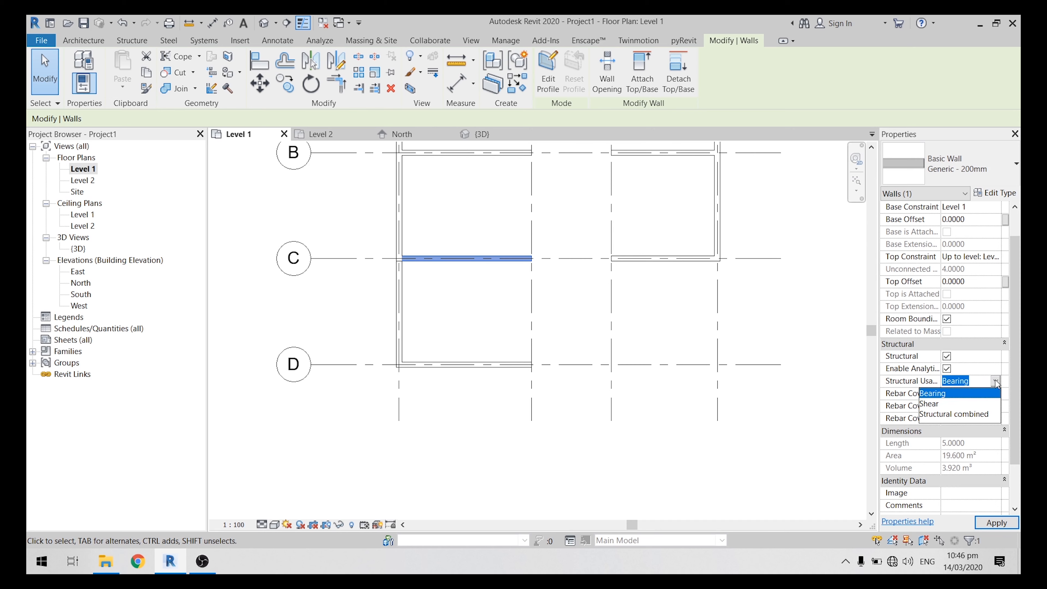
left_click(996, 381)
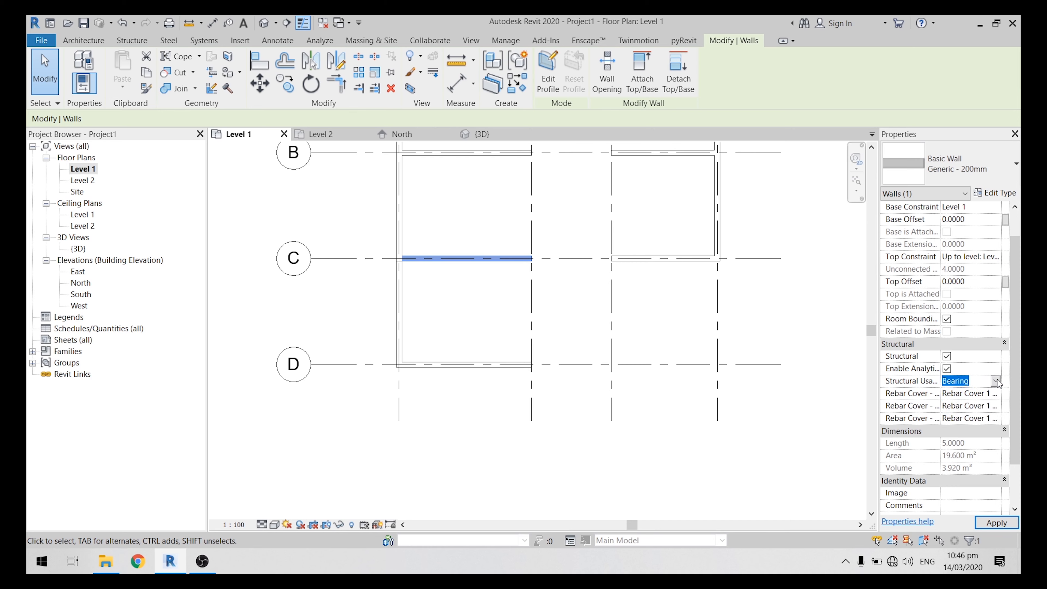
left_click(995, 381)
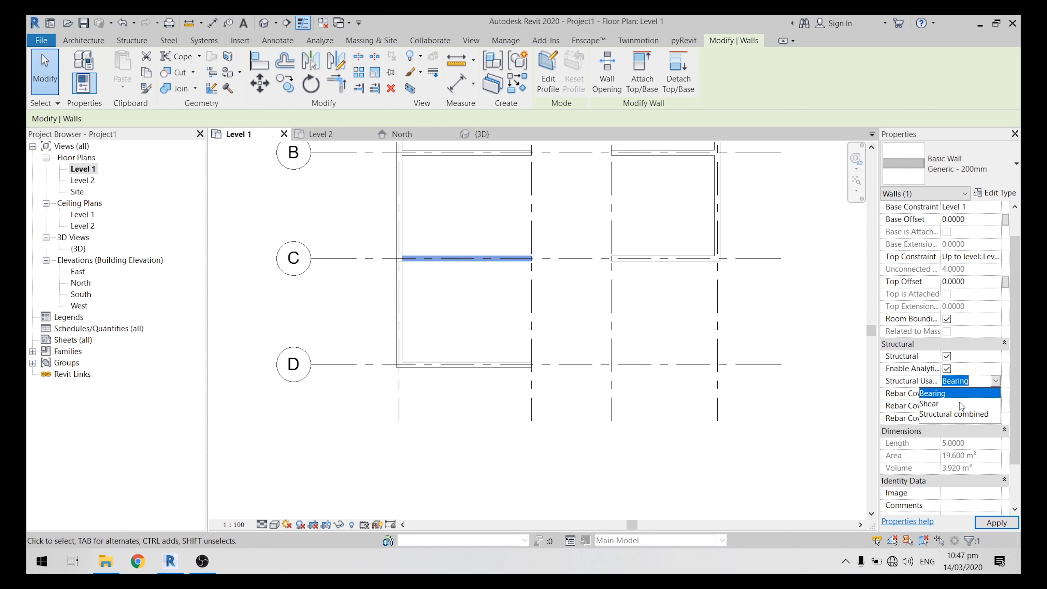
left_click(996, 382)
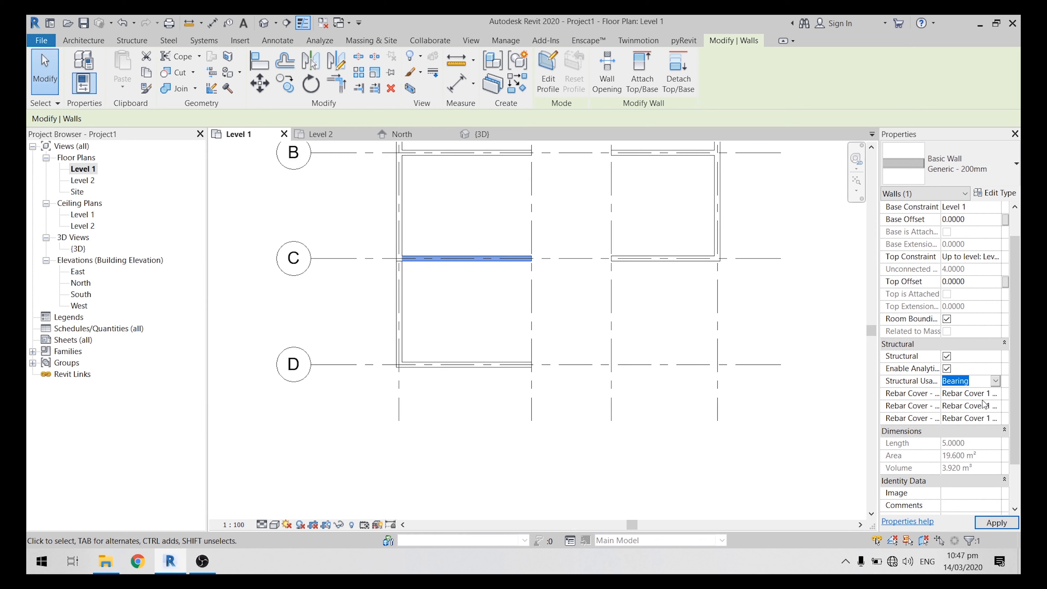
left_click(995, 382)
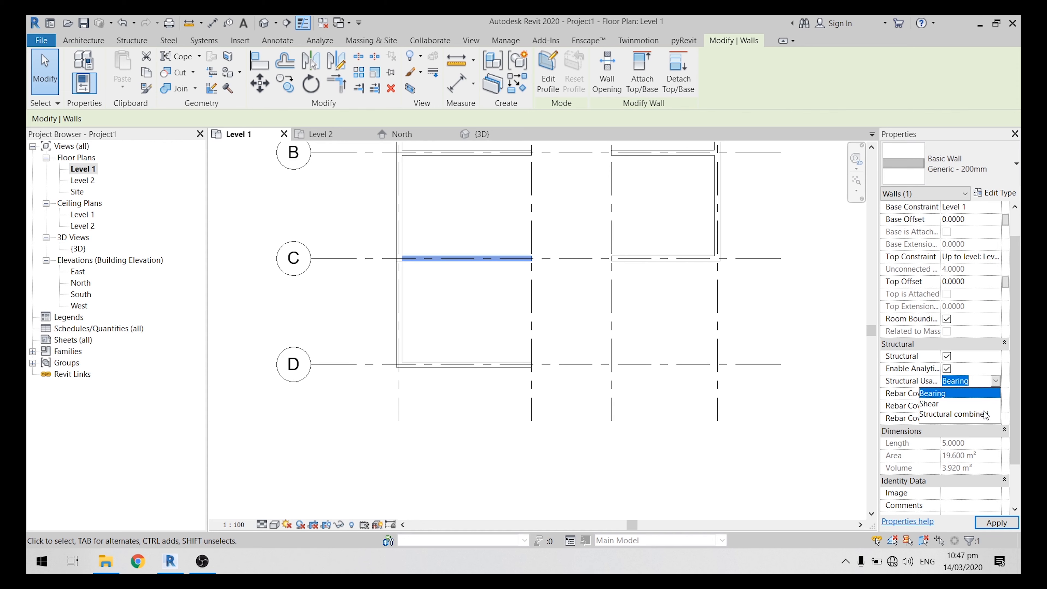
left_click(994, 381)
left_click(947, 356)
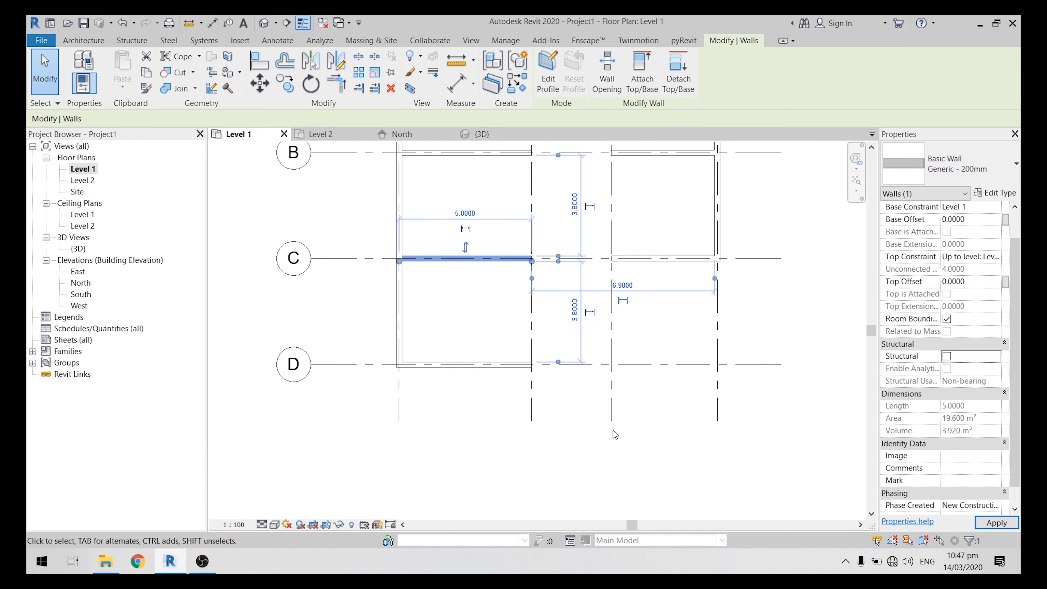
left_click(484, 402)
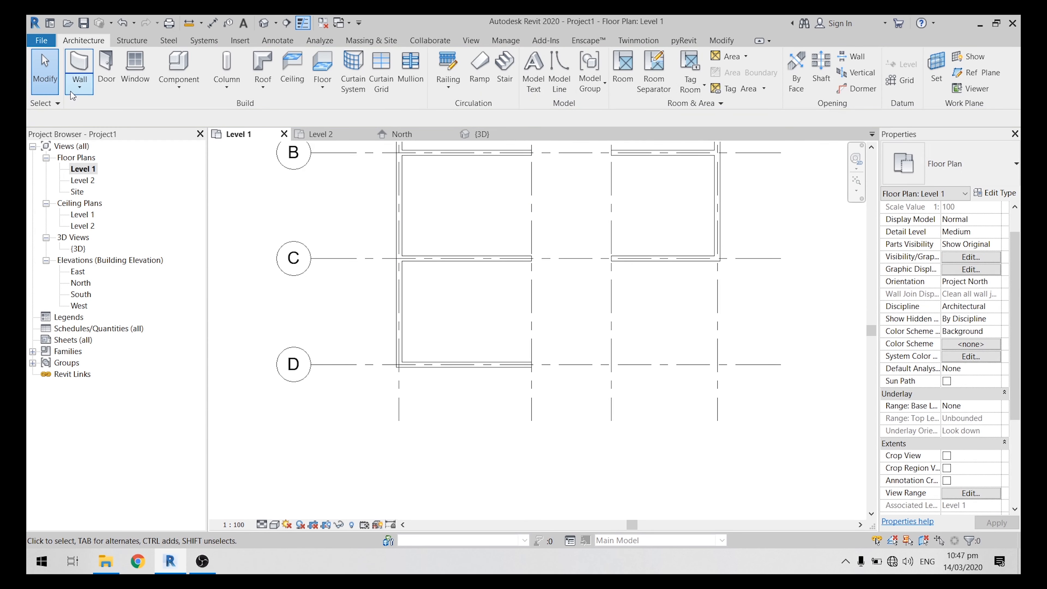
left_click(80, 87)
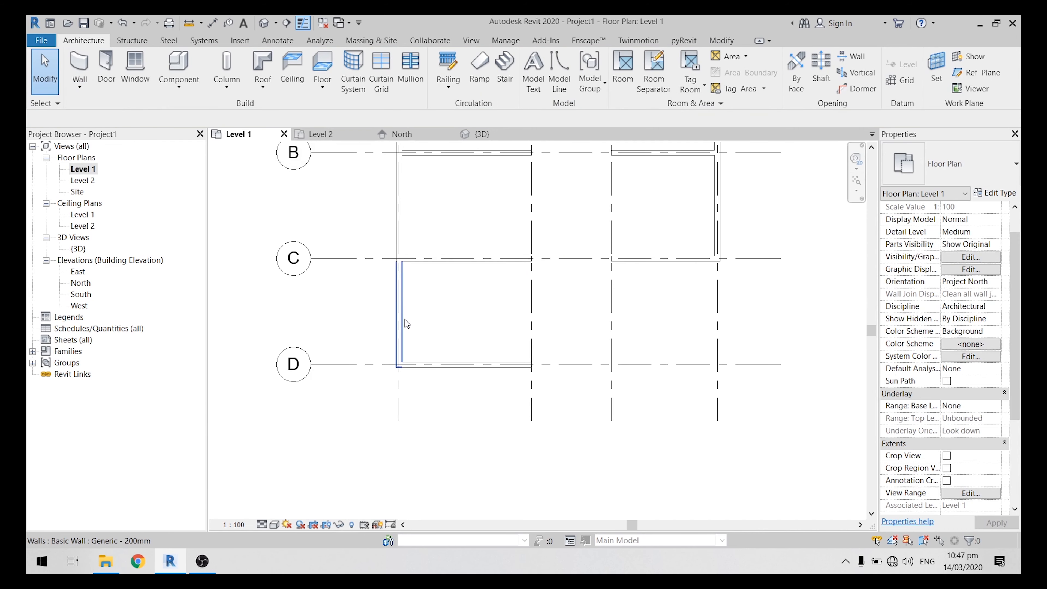
Turn off the Structural property of the grid 1 wall between grids C and D
left_click(412, 314)
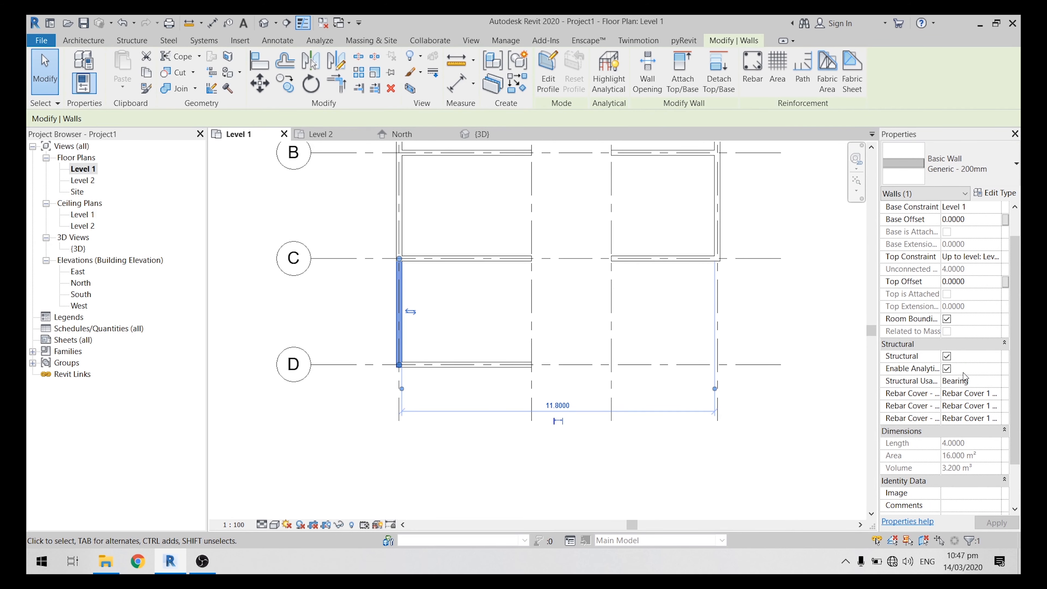
scroll(987, 397, "down", 1)
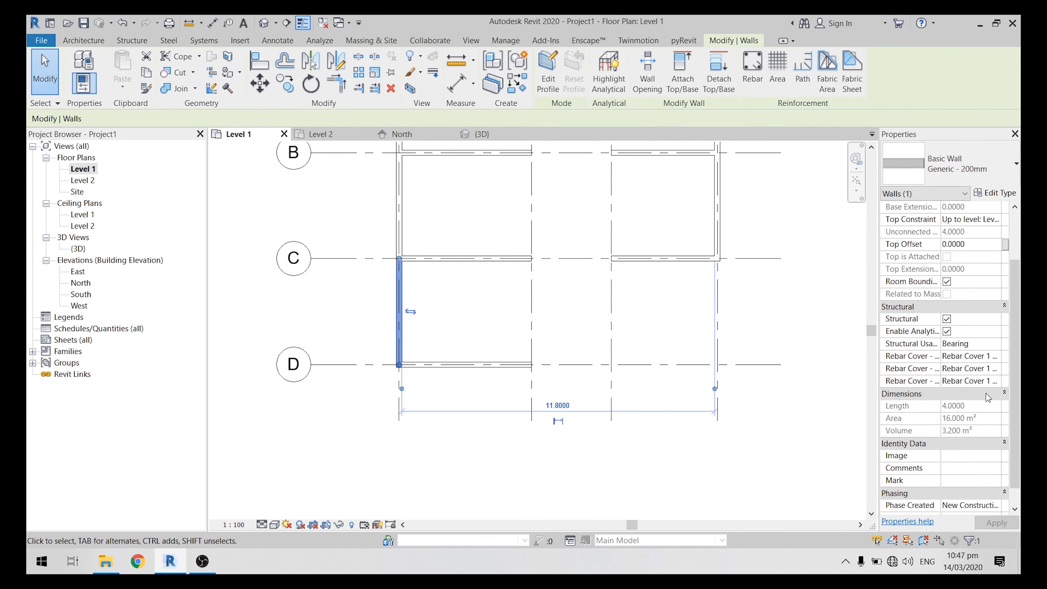
scroll(987, 397, "down", 1)
left_click(947, 293)
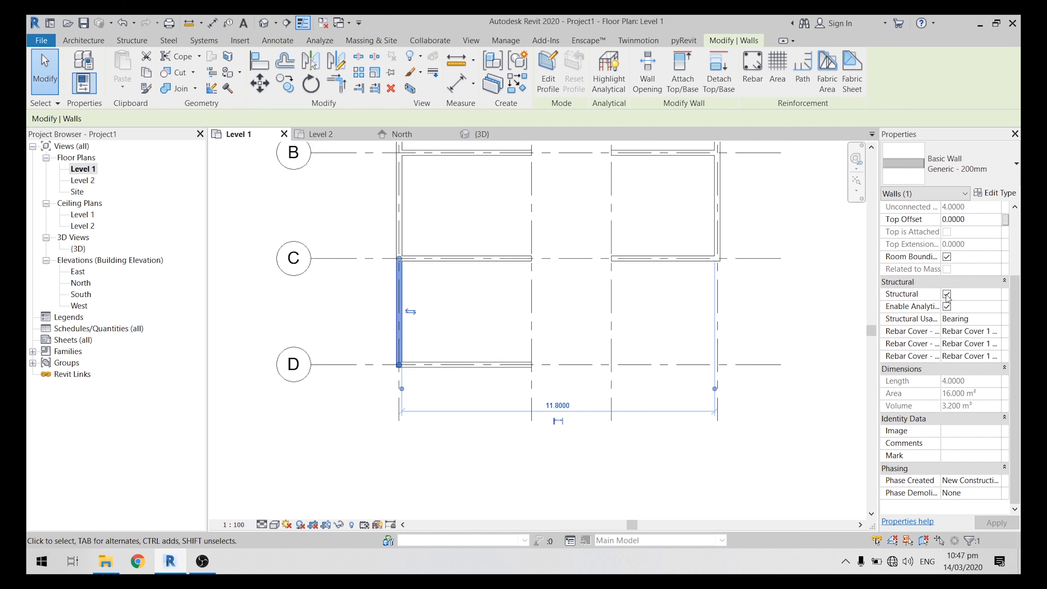
left_click(638, 300)
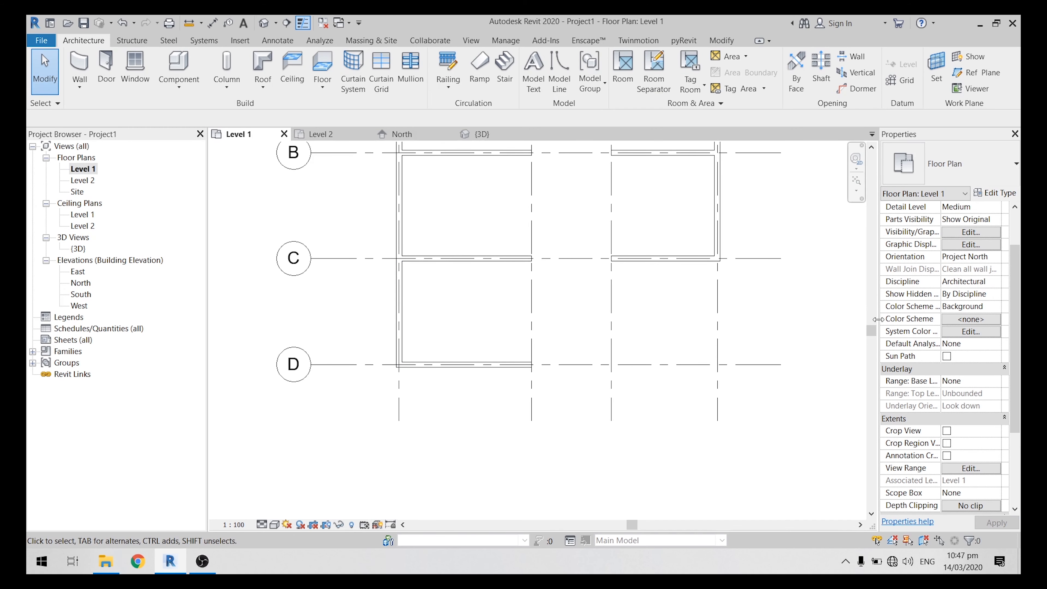
left_click(398, 295)
key("Escape")
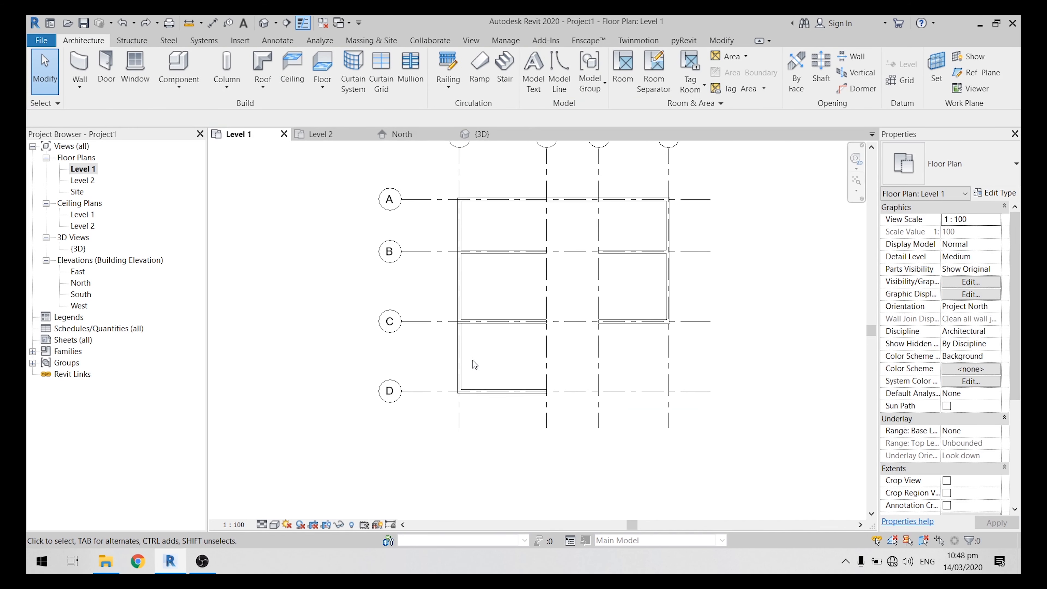
scroll(474, 364, "up", 2)
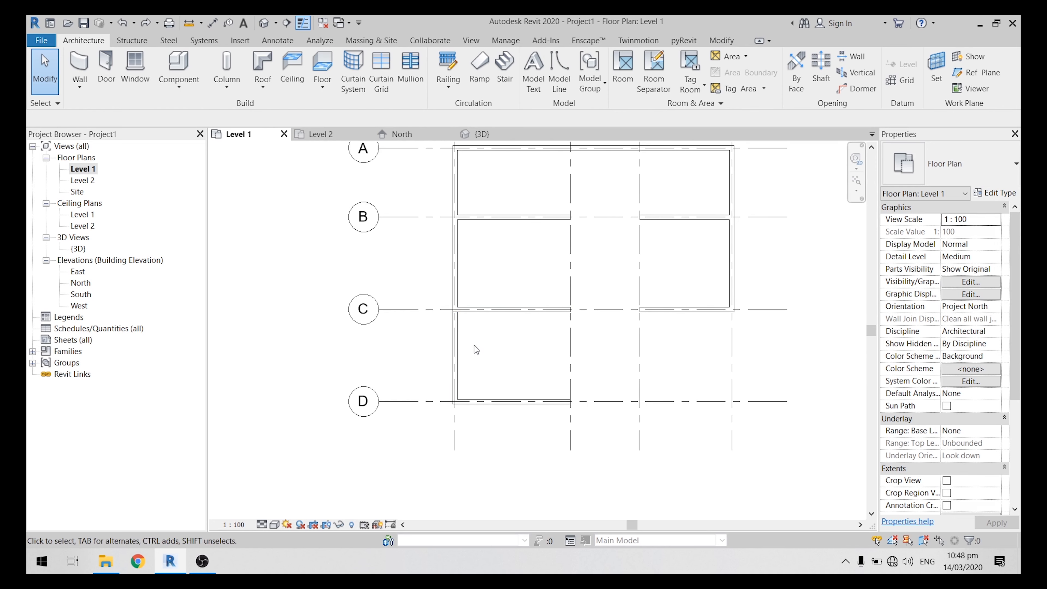
Turn the Structural property of the grid 1 wall between grids C and D back on
left_click(467, 353)
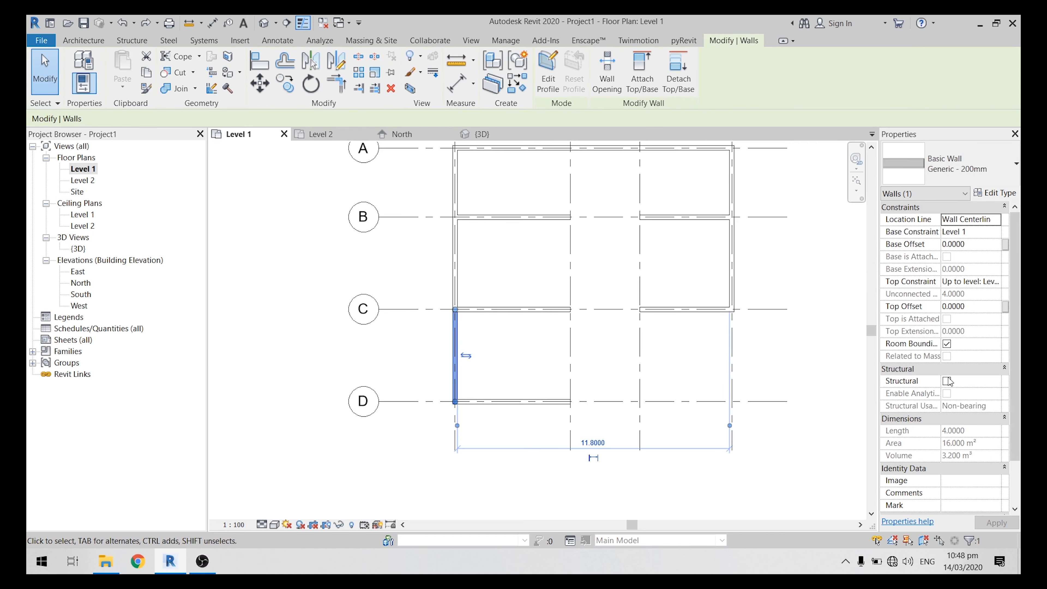
left_click(946, 381)
left_click(593, 354)
middle_click_drag(533, 381, 498, 368)
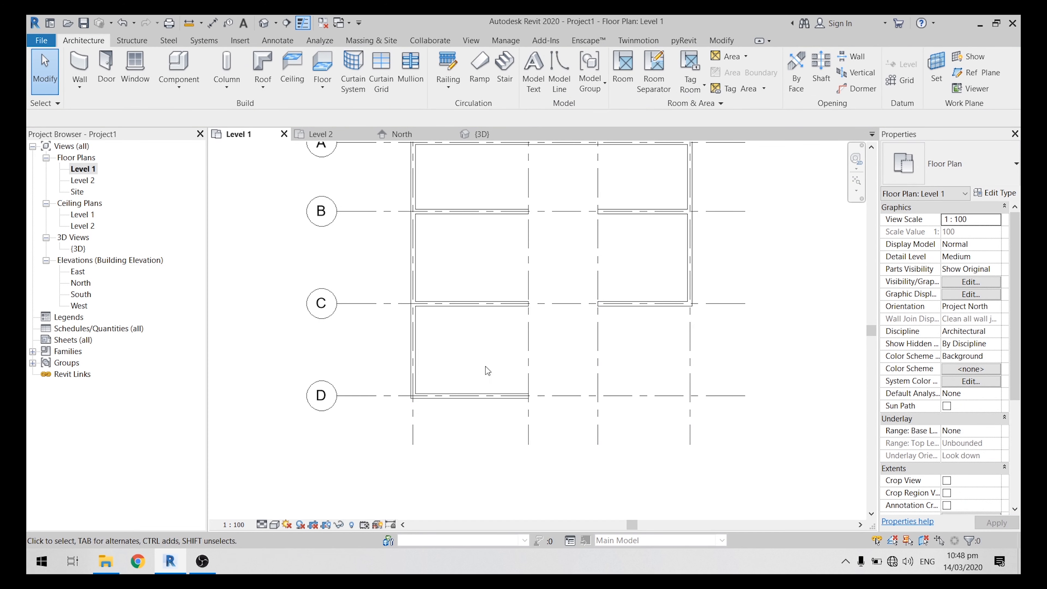
Stretch the grid D wall's end from grid 2 to grid 4, keeping it aligned with grid D
scroll(563, 374, "up", 3)
middle_click_drag(494, 406, 401, 419)
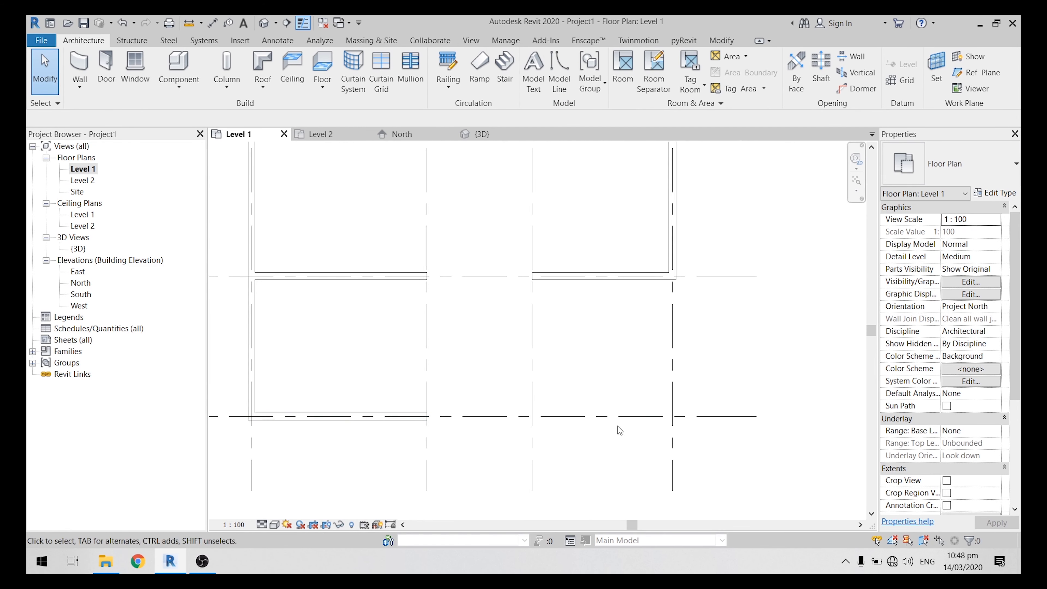
left_click(405, 418)
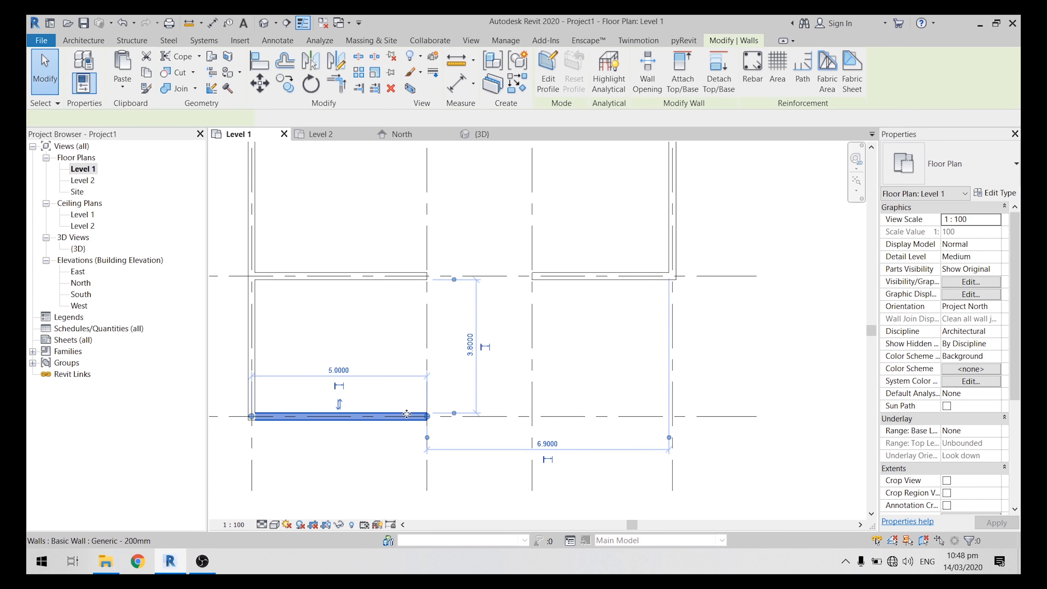
left_click_drag(427, 416, 426, 417)
scroll(426, 417, "up", 3)
scroll(428, 418, "up", 1)
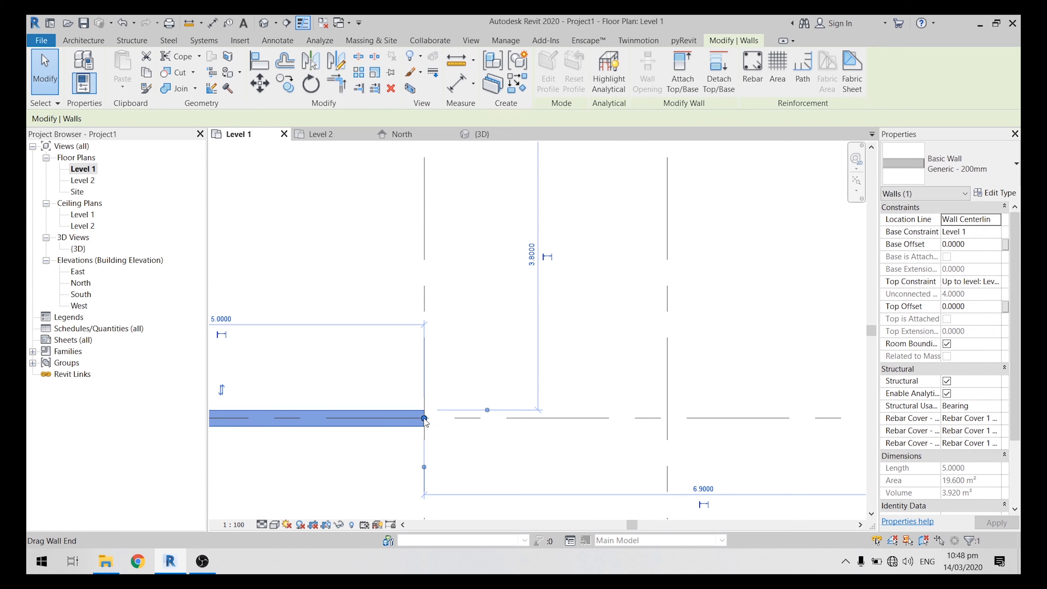
scroll(424, 419, "down", 3)
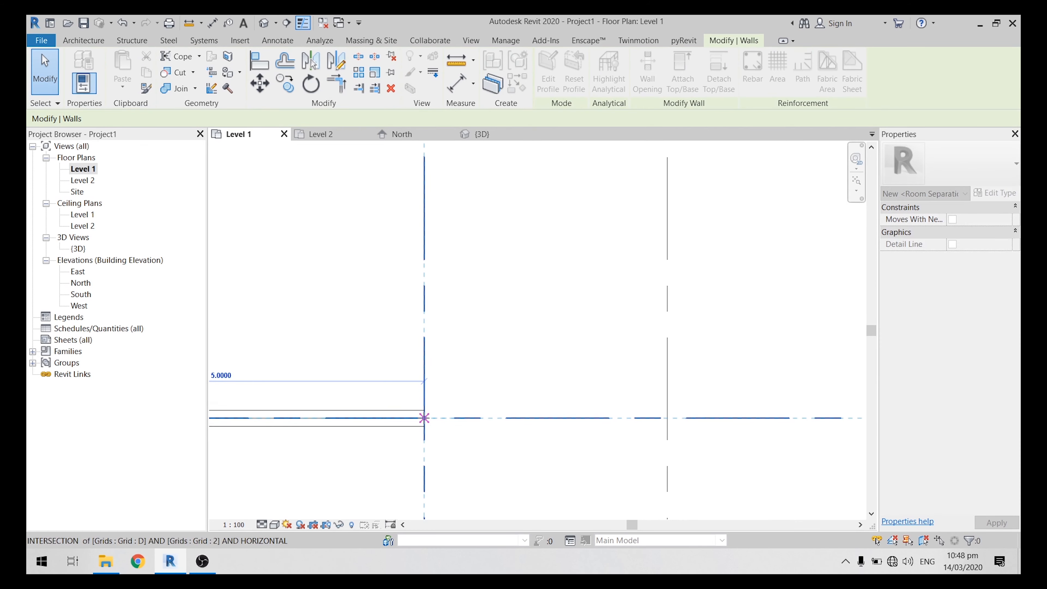
left_click_drag(424, 419, 705, 417)
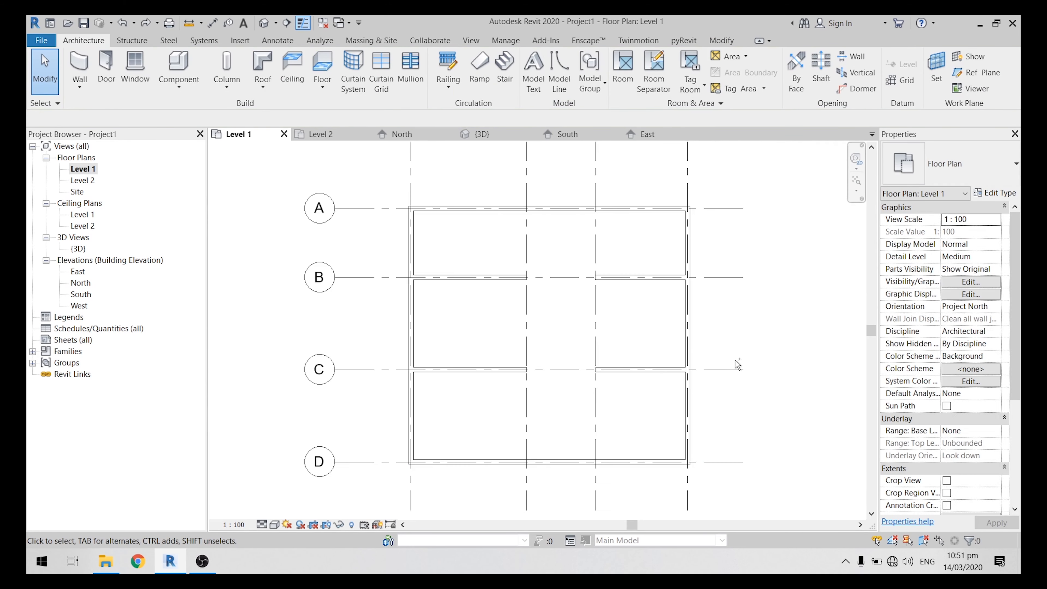
scroll(738, 363, "down", 1)
middle_click_drag(749, 371, 764, 400)
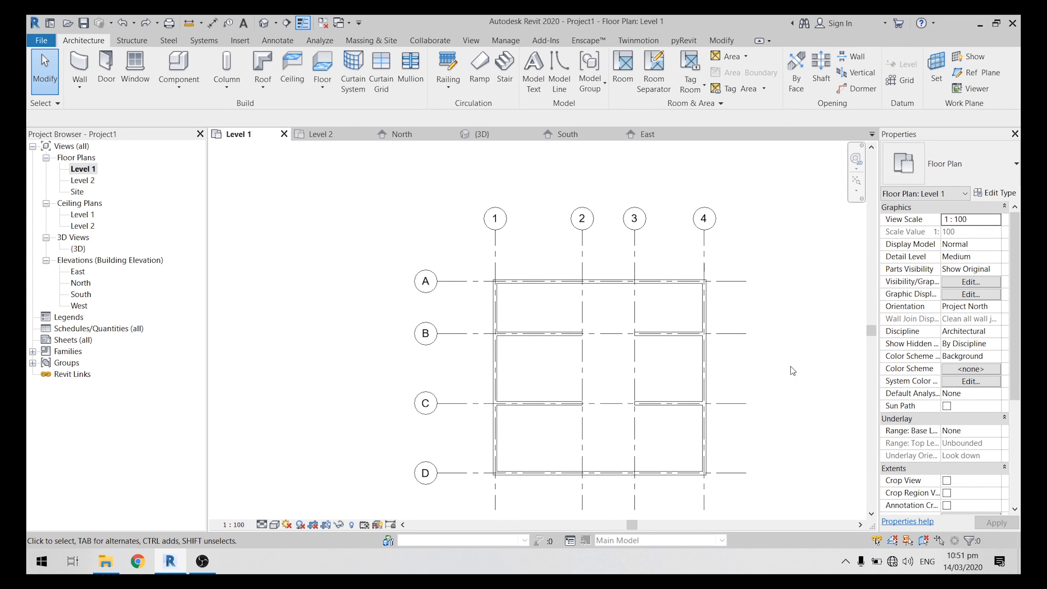
middle_click_drag(799, 389, 770, 356)
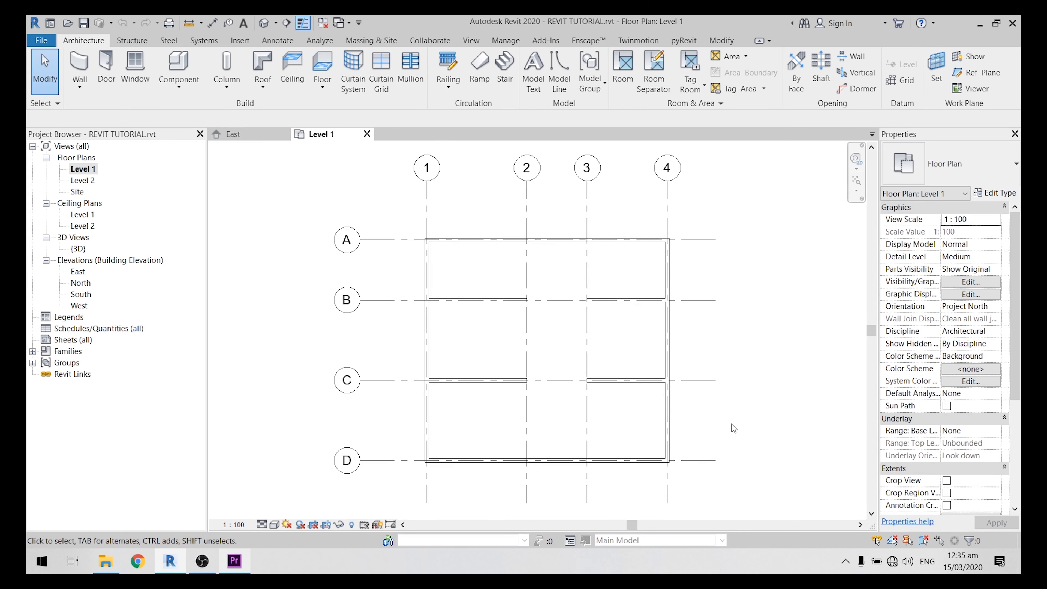
middle_click_drag(733, 428, 742, 427)
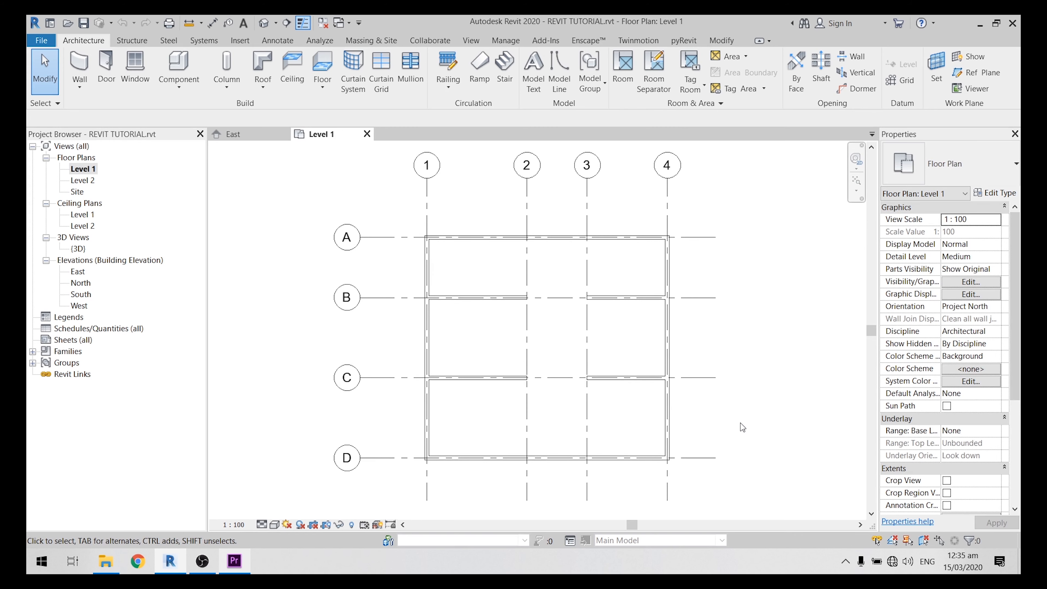